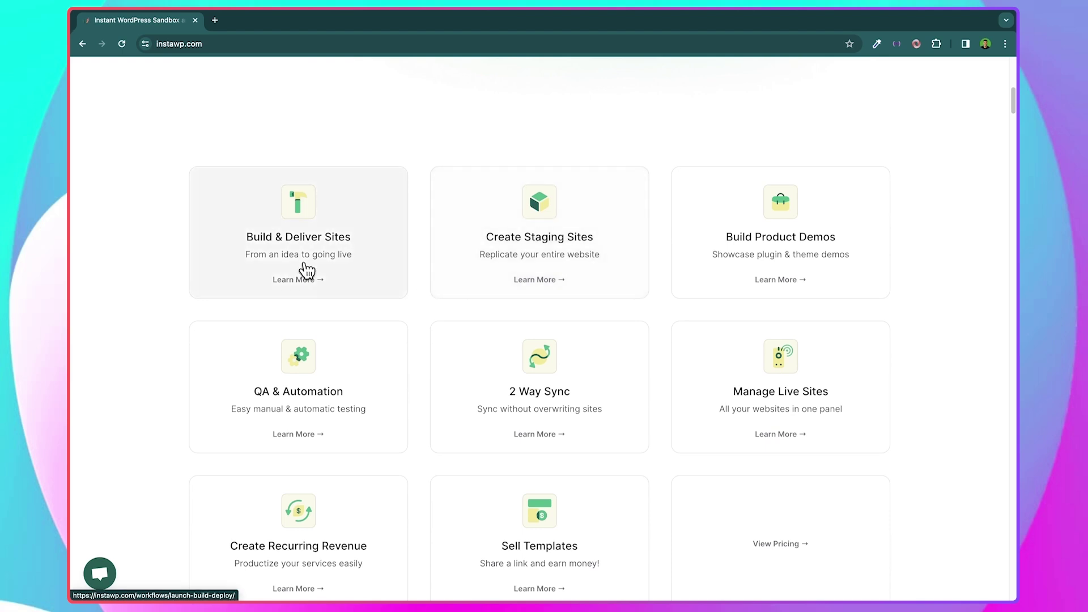
Examine the workflow cards and the store templates section on the InstaWP homepage
scroll(633, 384, "down", 1)
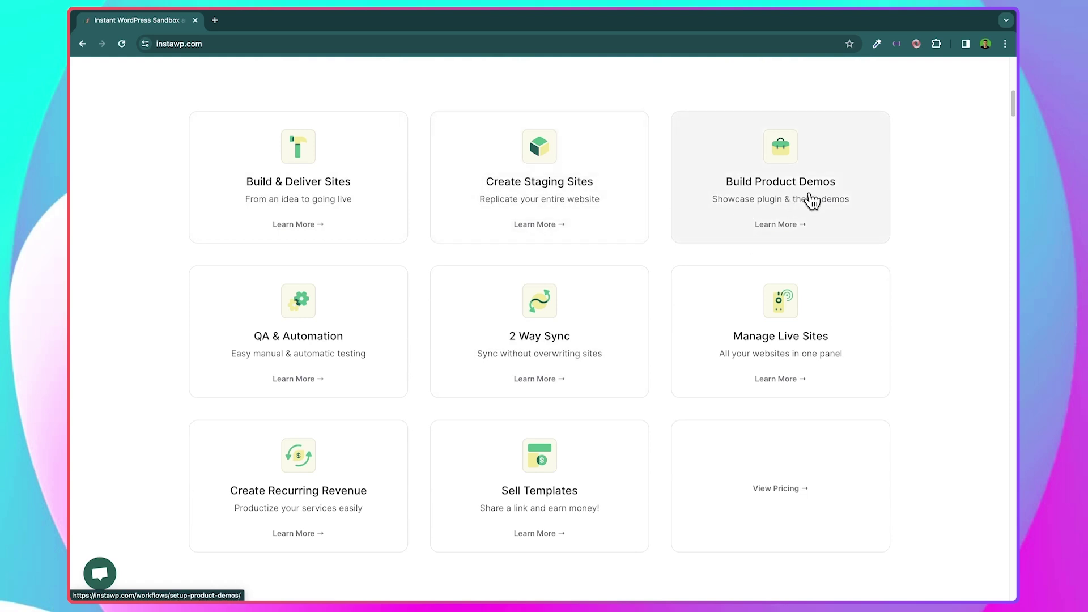
scroll(291, 315, "down", 1)
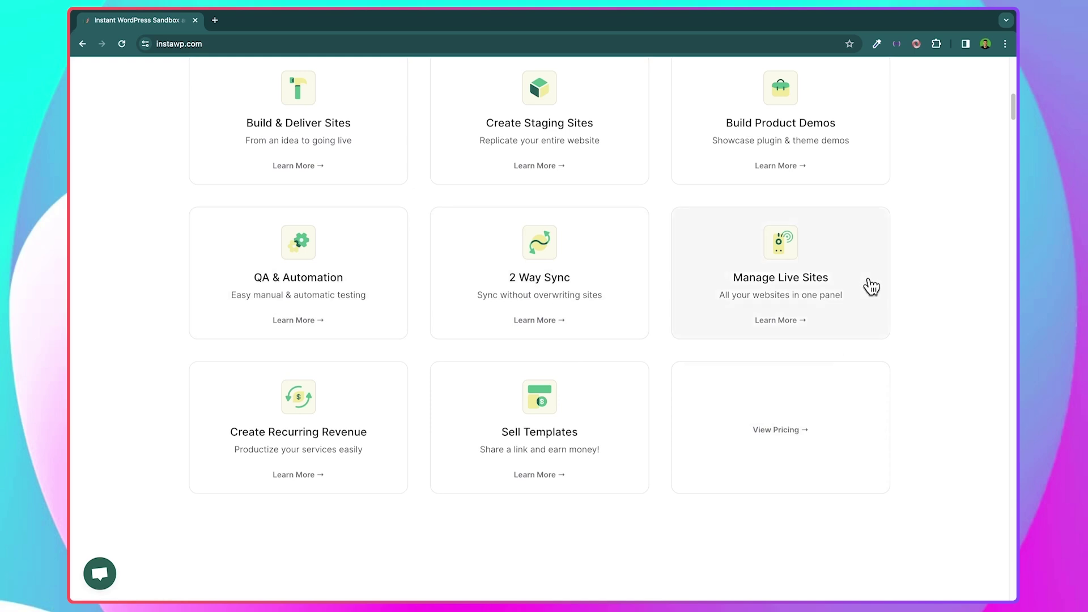
scroll(335, 419, "down", 1)
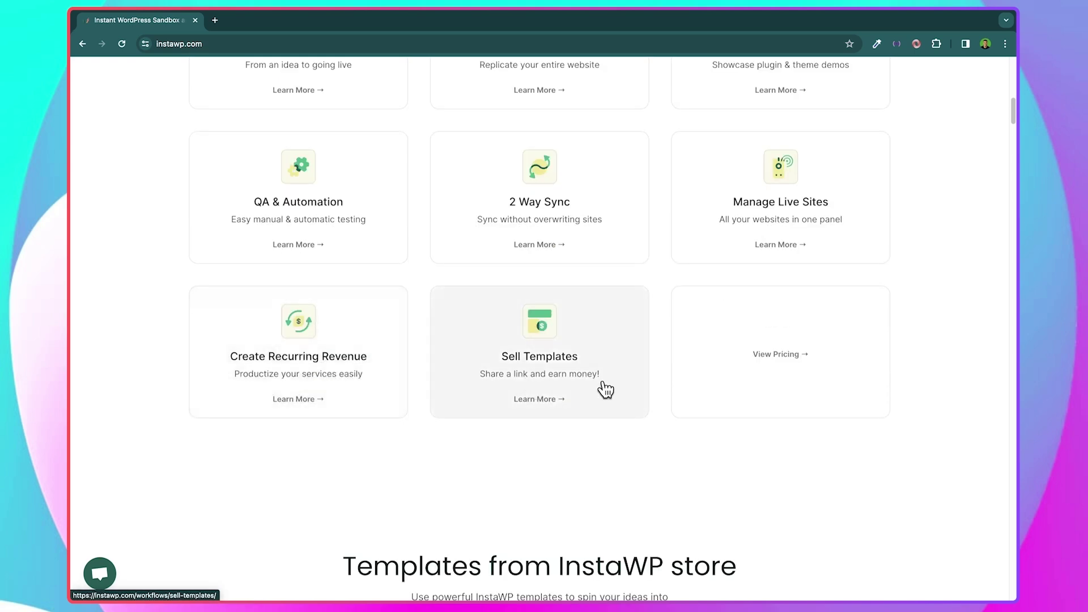
scroll(535, 323, "down", 1)
scroll(534, 324, "up", 3)
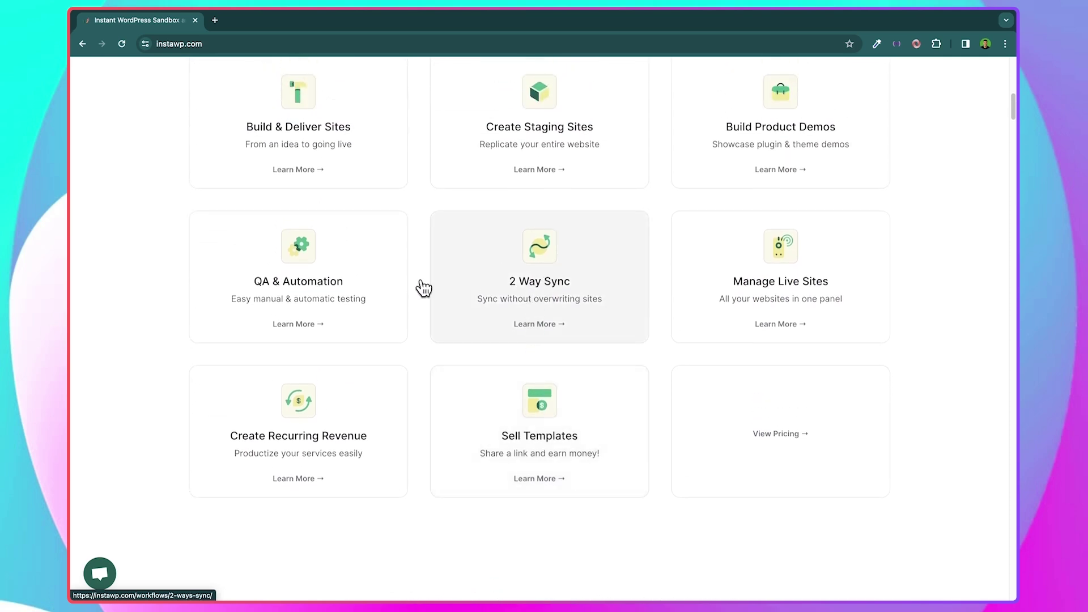
scroll(403, 418, "down", 2)
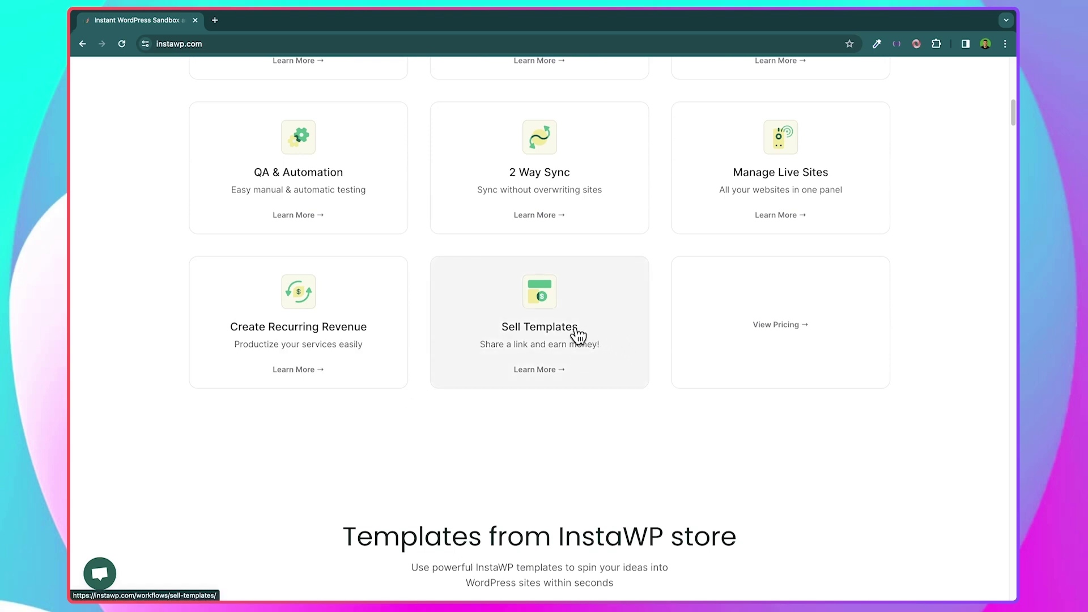
scroll(560, 365, "down", 3)
scroll(527, 412, "down", 5)
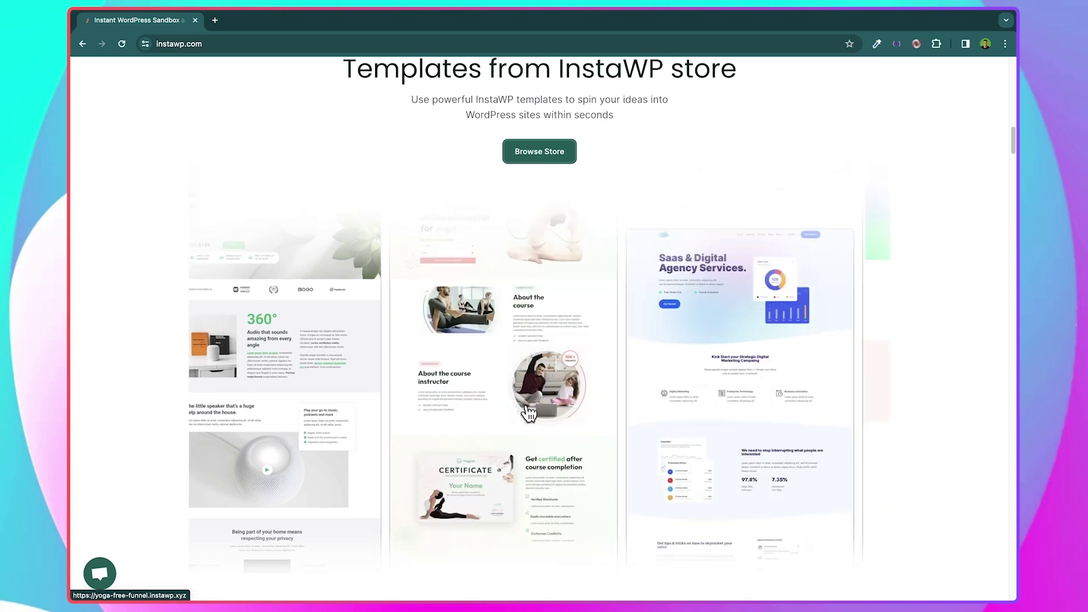
scroll(549, 448, "down", 1)
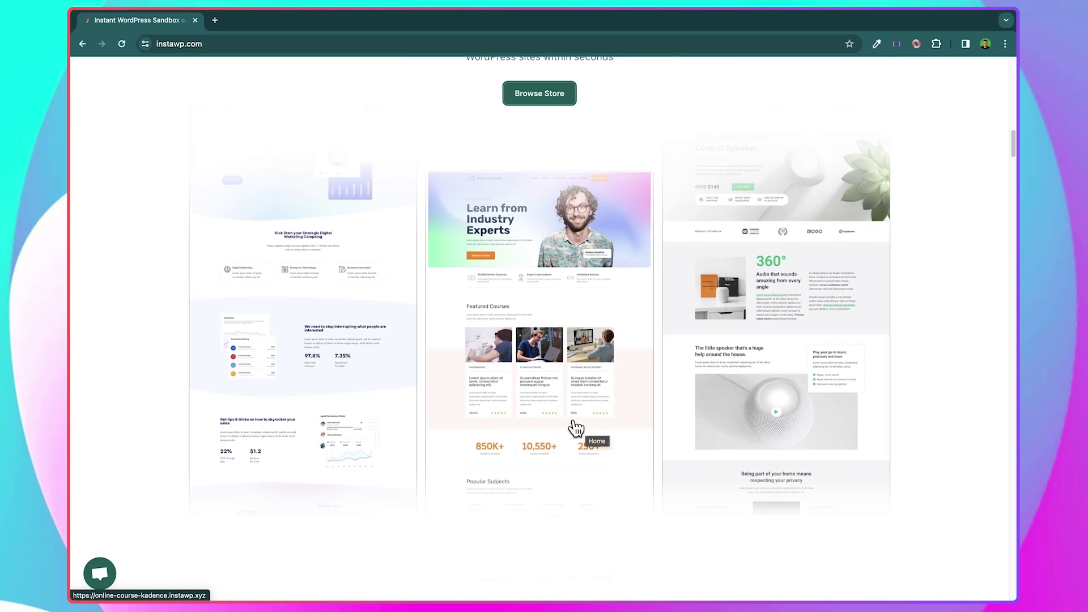
Examine the homepage's customer logos, dashboard tools, setup features, use cases and growth statistics
scroll(574, 424, "down", 10)
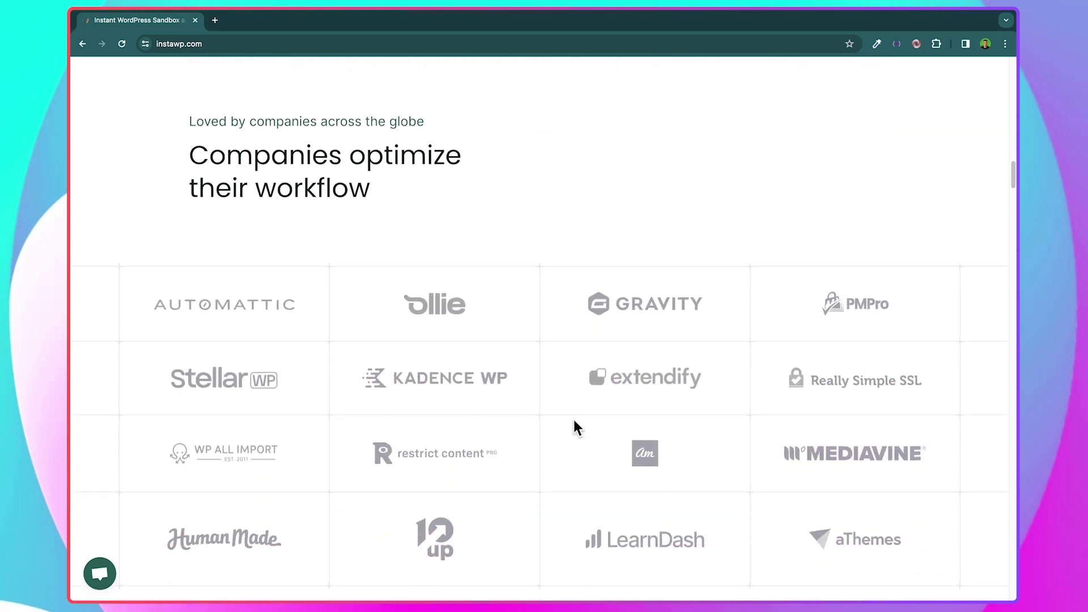
scroll(574, 426, "down", 2)
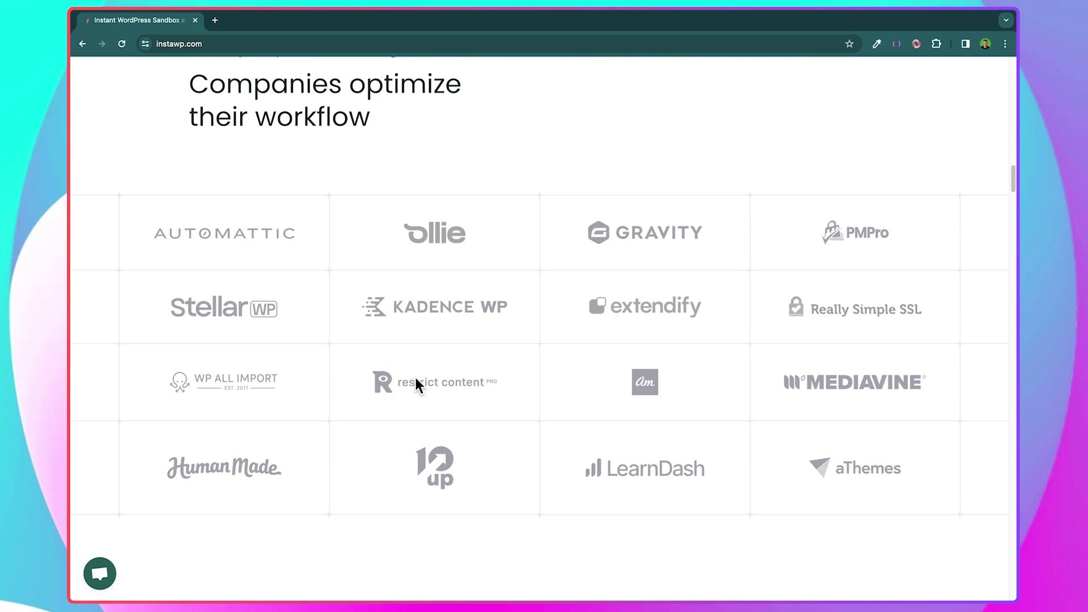
scroll(479, 390, "up", 1)
scroll(480, 390, "down", 1)
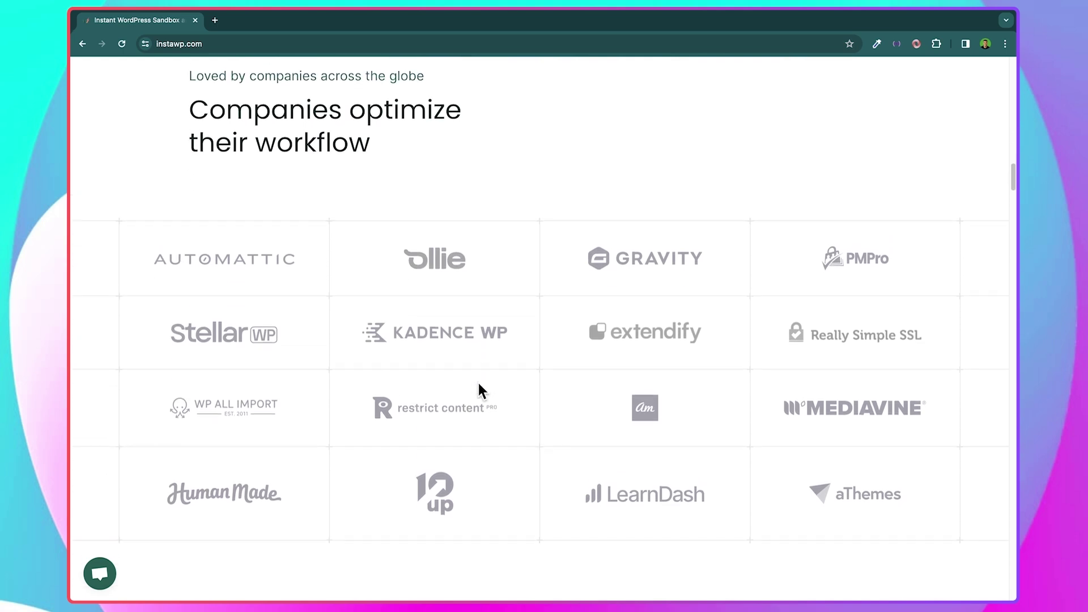
scroll(617, 510, "down", 5)
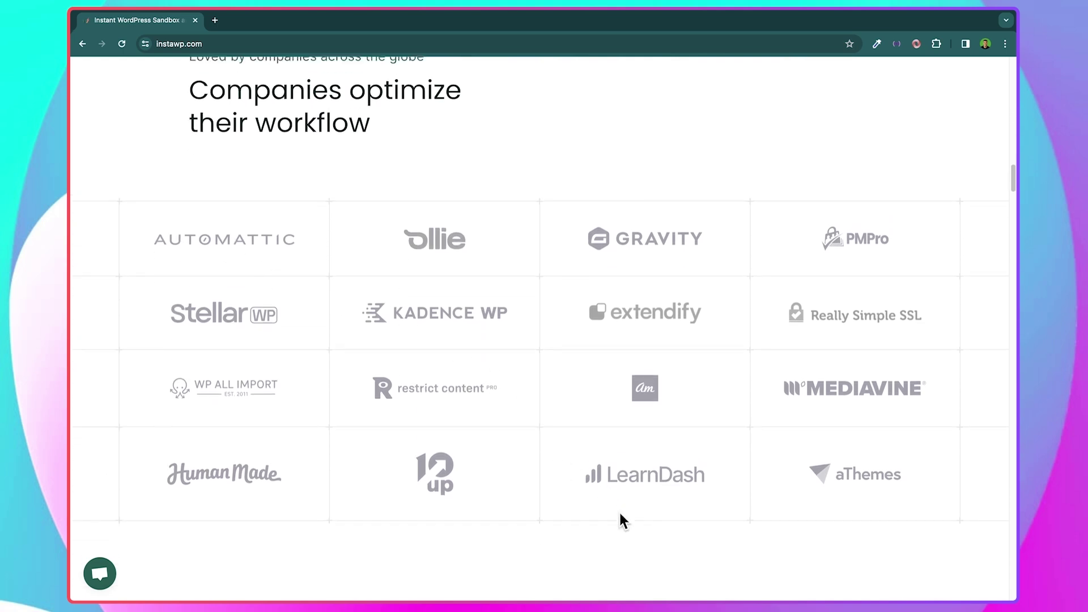
scroll(620, 513, "up", 1)
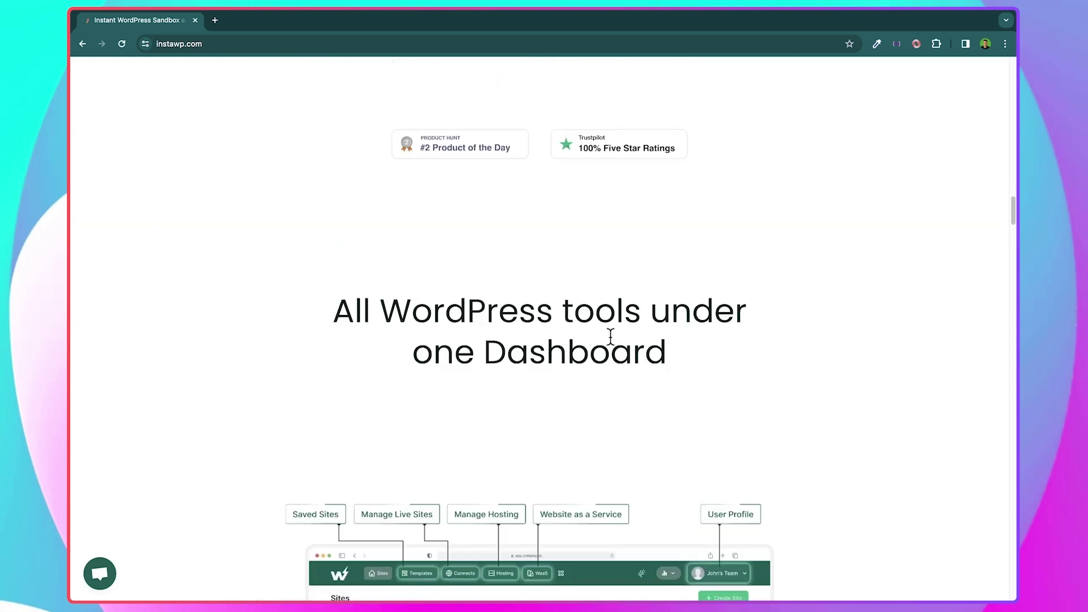
scroll(613, 336, "down", 1)
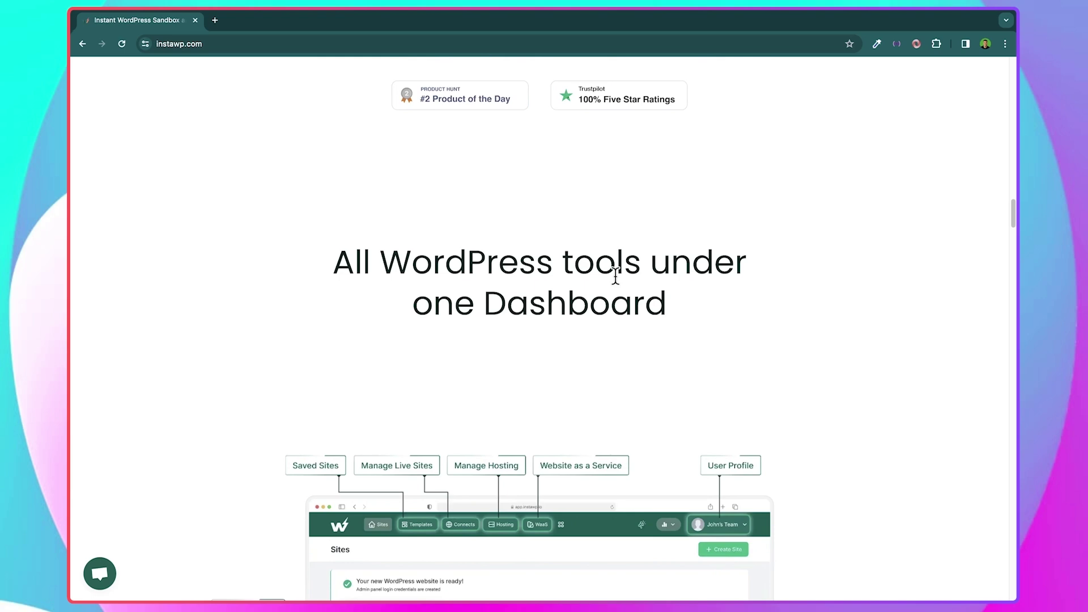
scroll(617, 338, "down", 15)
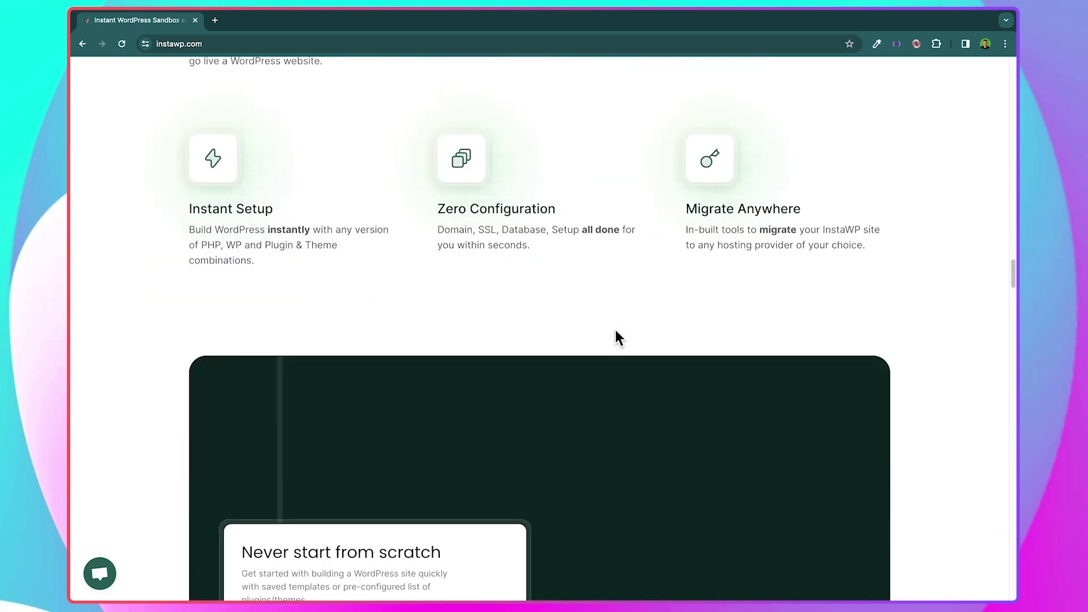
scroll(615, 331, "down", 15)
scroll(615, 330, "down", 15)
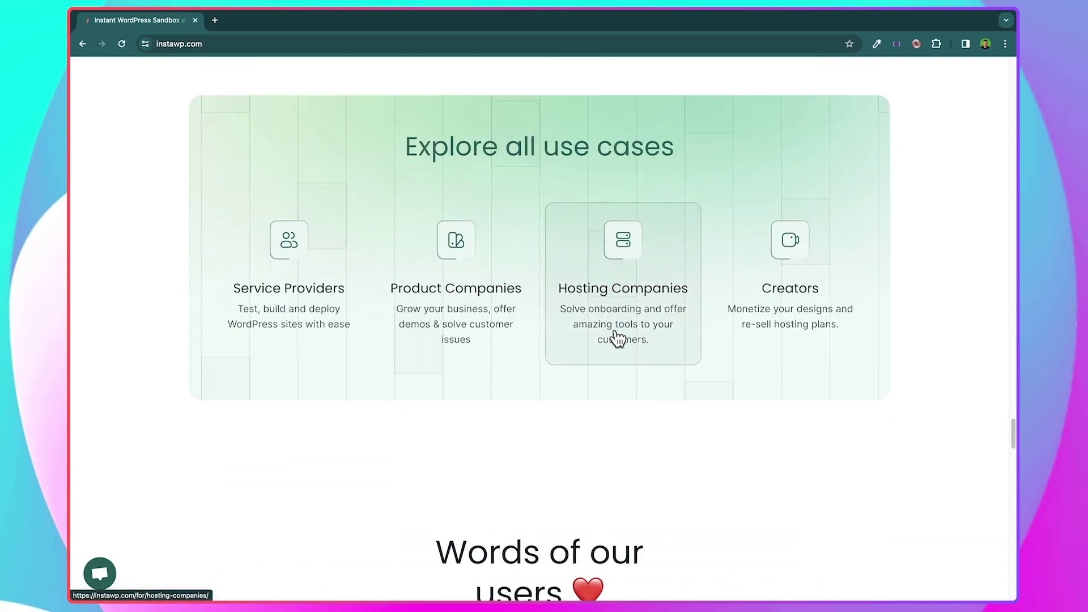
scroll(617, 339, "down", 15)
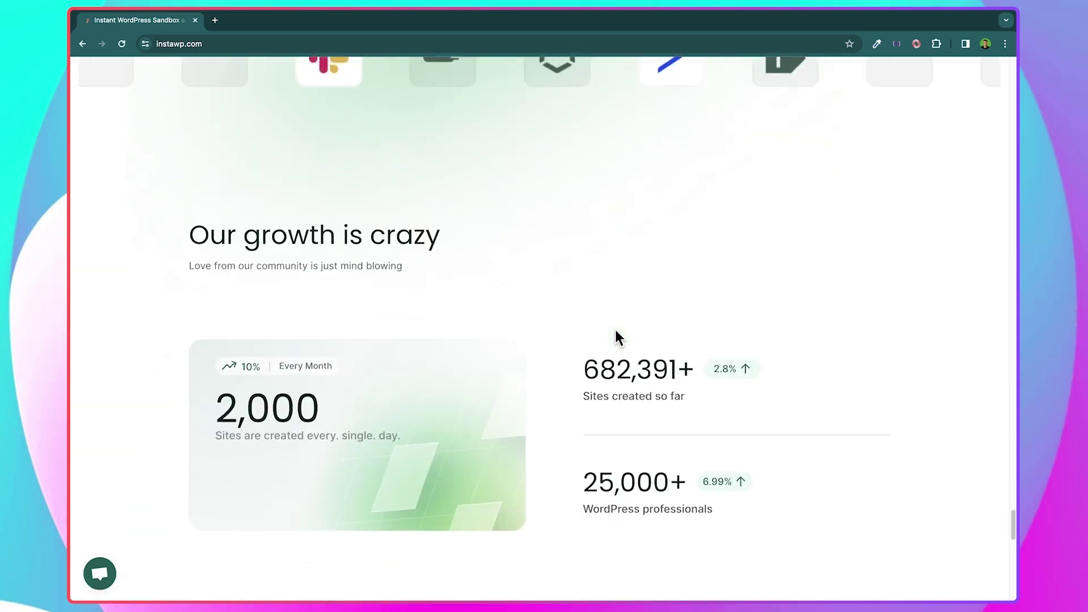
scroll(529, 437, "down", 5)
scroll(529, 437, "up", 20)
scroll(532, 438, "up", 3)
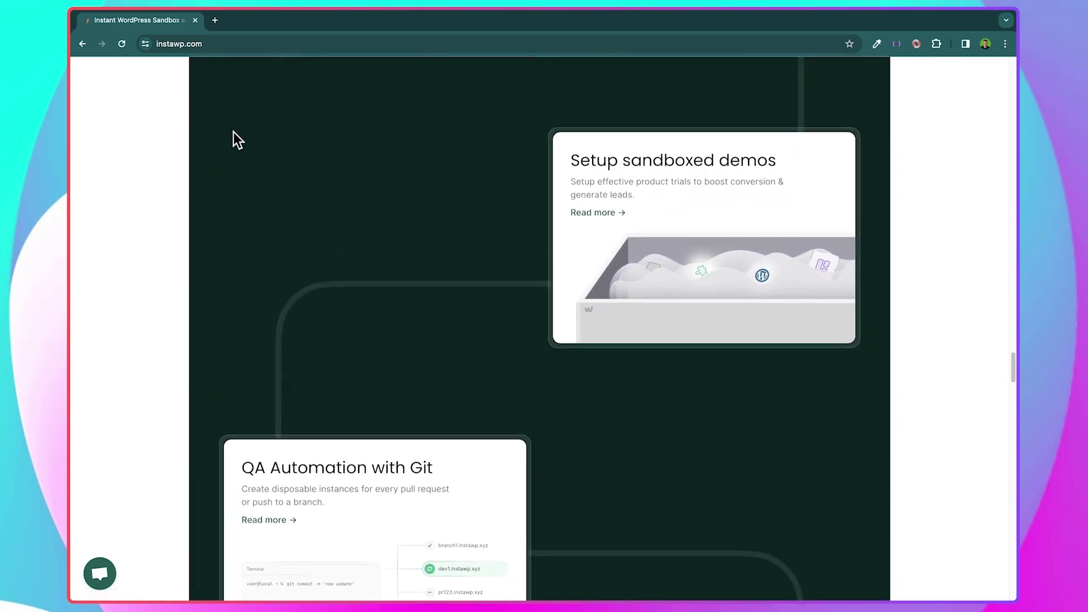
Open the InstaWP sign-up page in a new browser tab through emmanueladanu.com/instawp
left_click(215, 21)
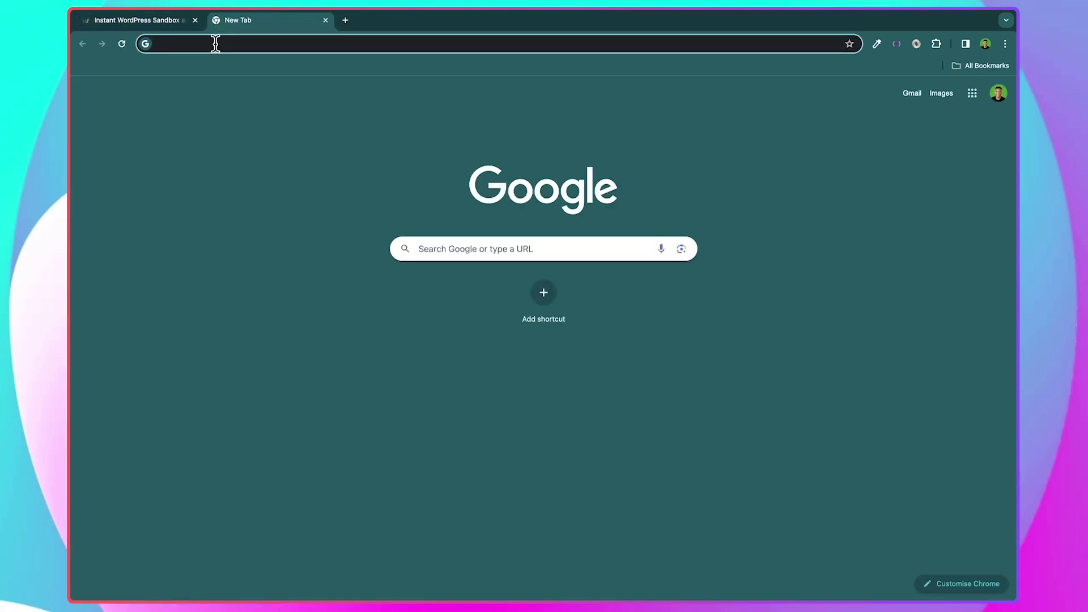
type("emmanueladanu.com/instawp")
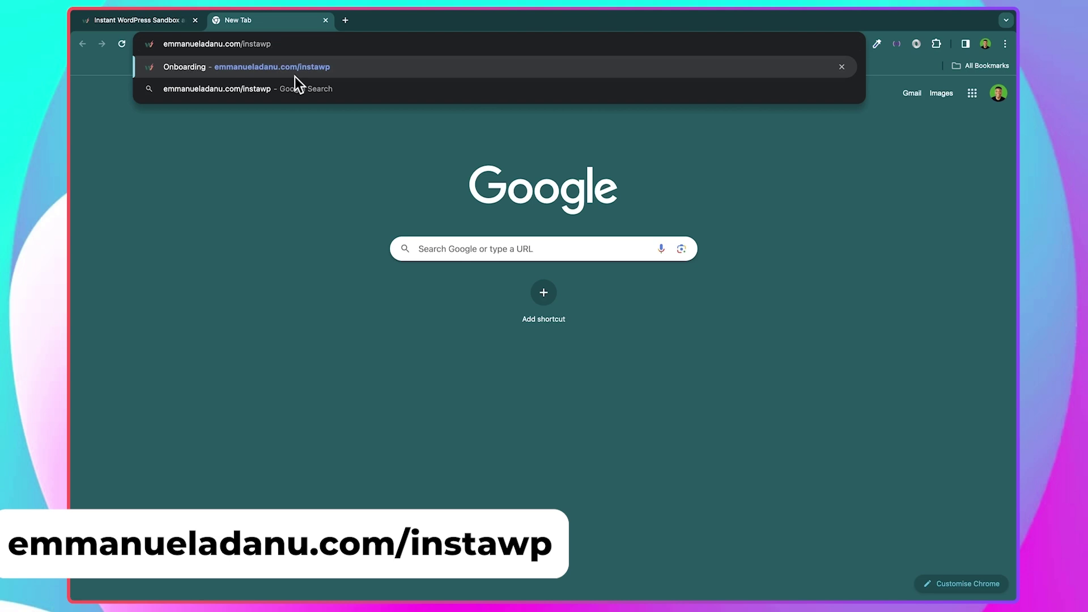
key("Return")
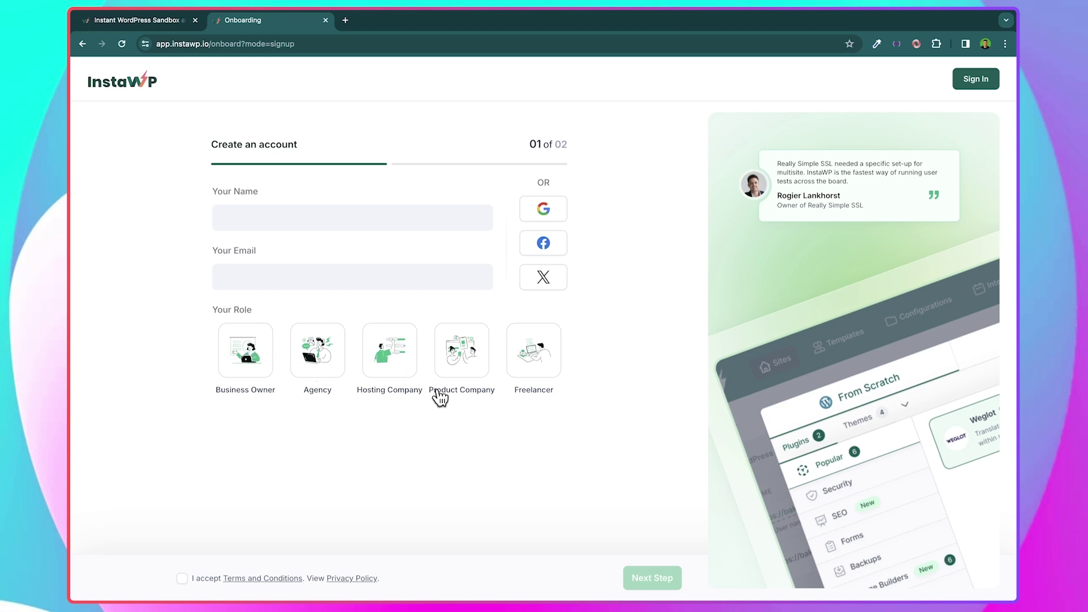
Choose Business Owner as the role and create the account by signing up with Google
left_click(535, 377)
left_click(460, 374)
left_click(398, 367)
left_click(508, 370)
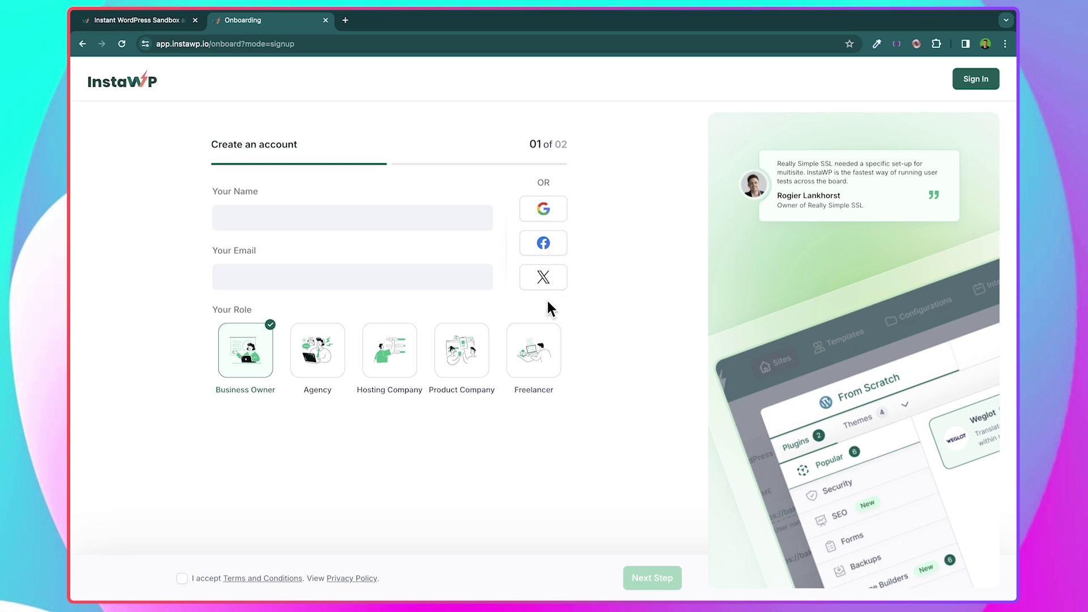
left_click(541, 213)
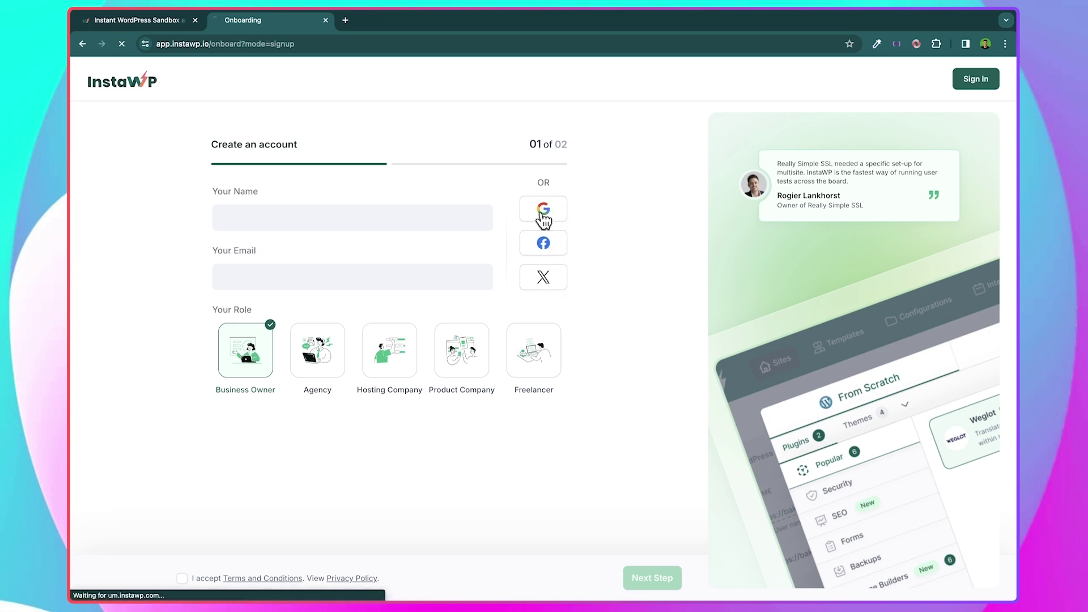
left_click(499, 304)
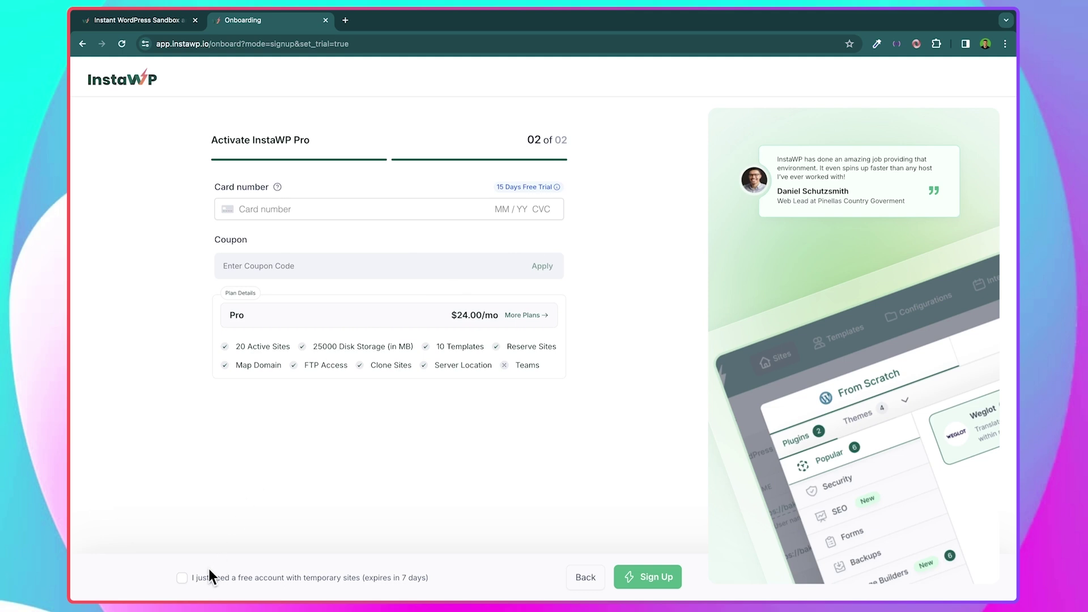
Preview the free account option with temporary sites, return to the Pro plan and view all available plans on the pricing page
left_click(182, 578)
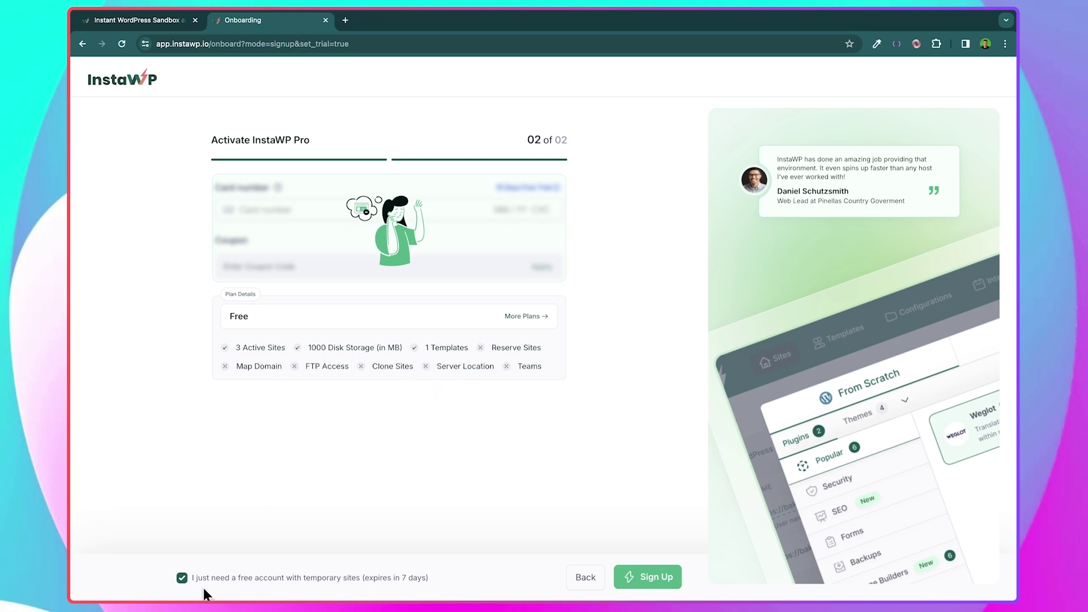
left_click(182, 578)
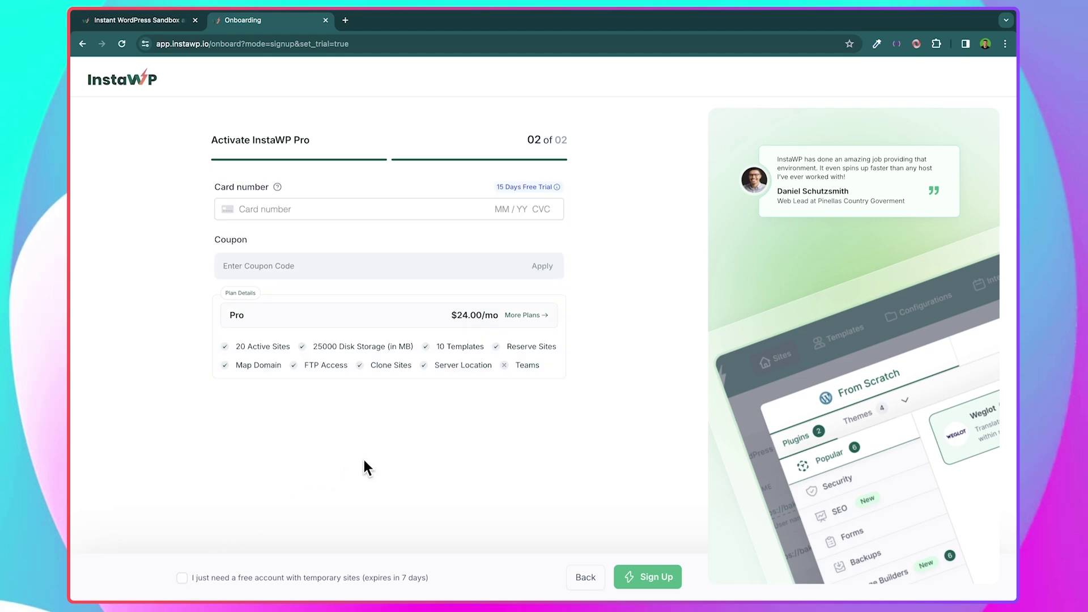
left_click(530, 315)
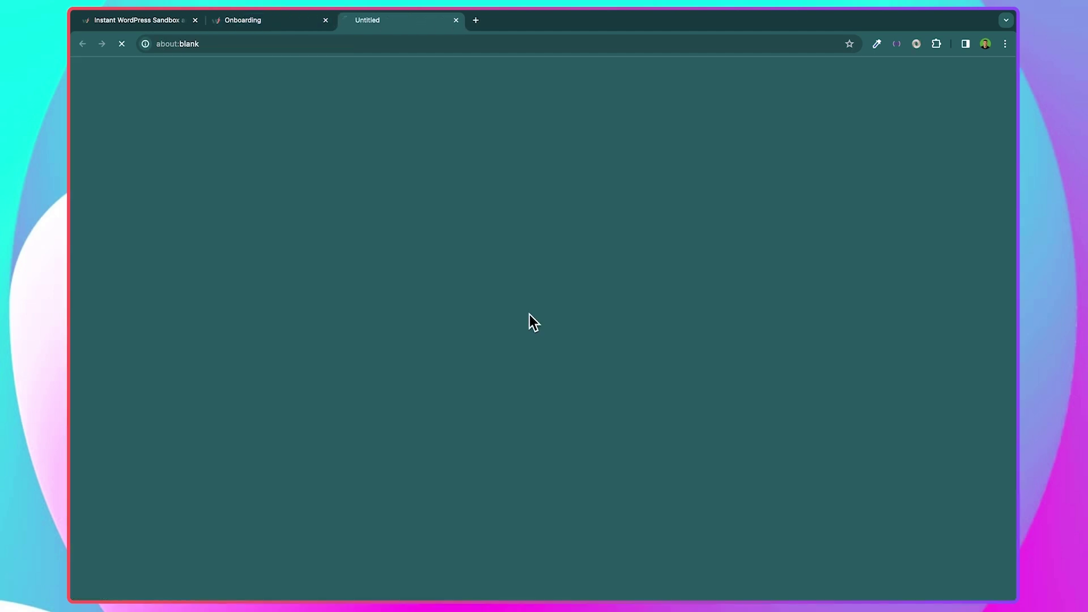
scroll(406, 284, "down", 2)
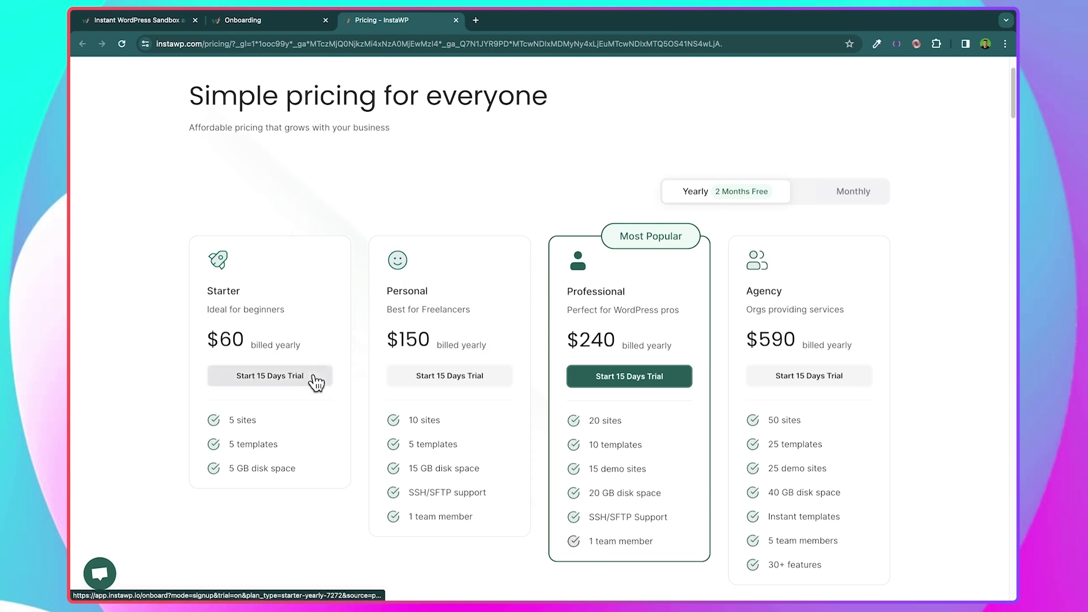
scroll(315, 379, "down", 1)
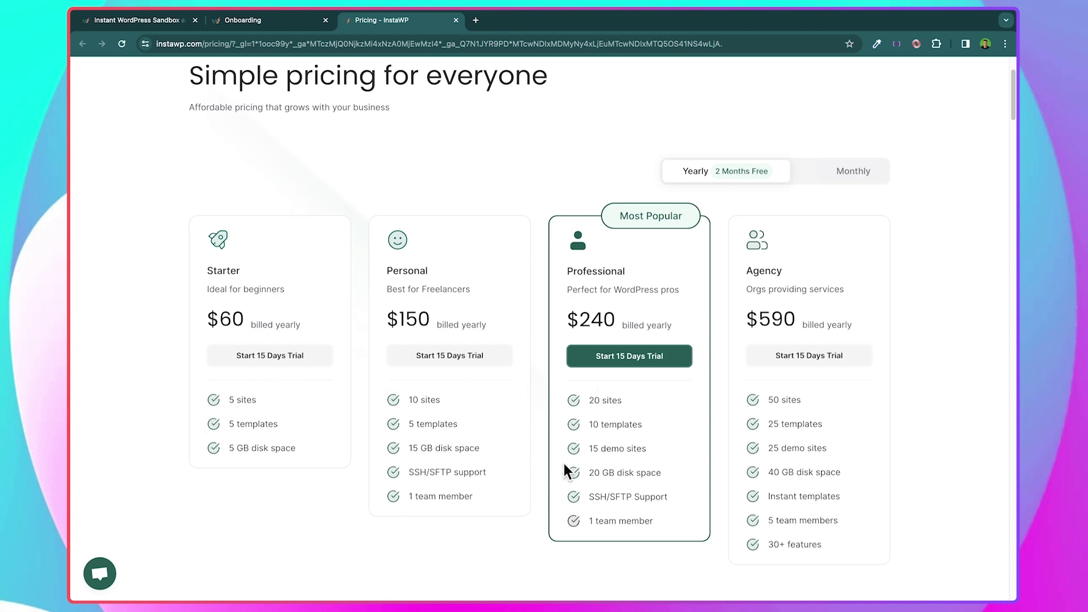
Compare the yearly and monthly billing prices of the Starter, Personal, Professional and Agency plans
left_click(837, 172)
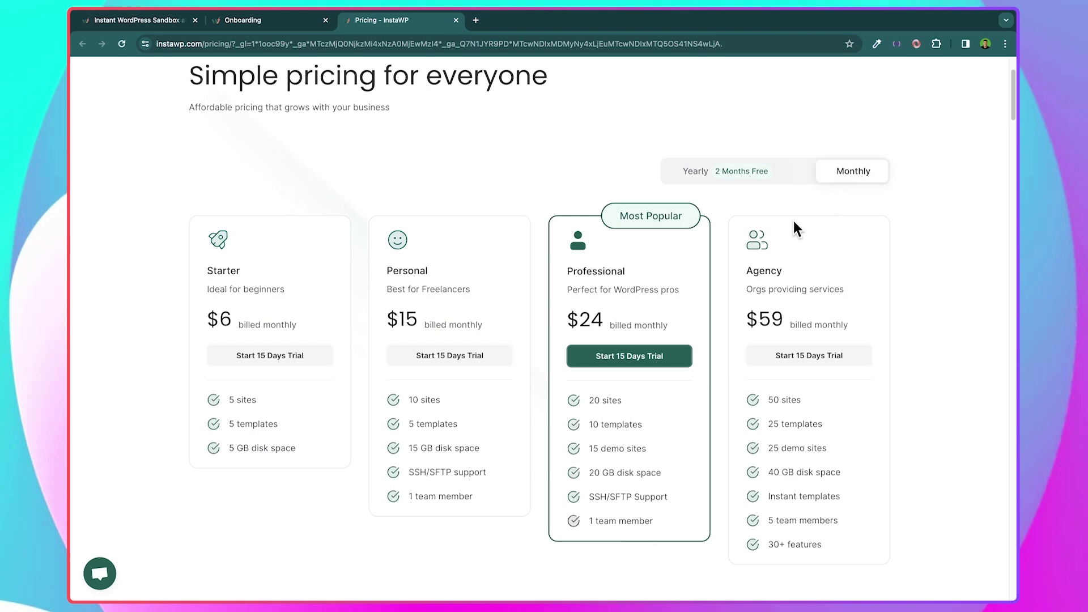
left_click(756, 179)
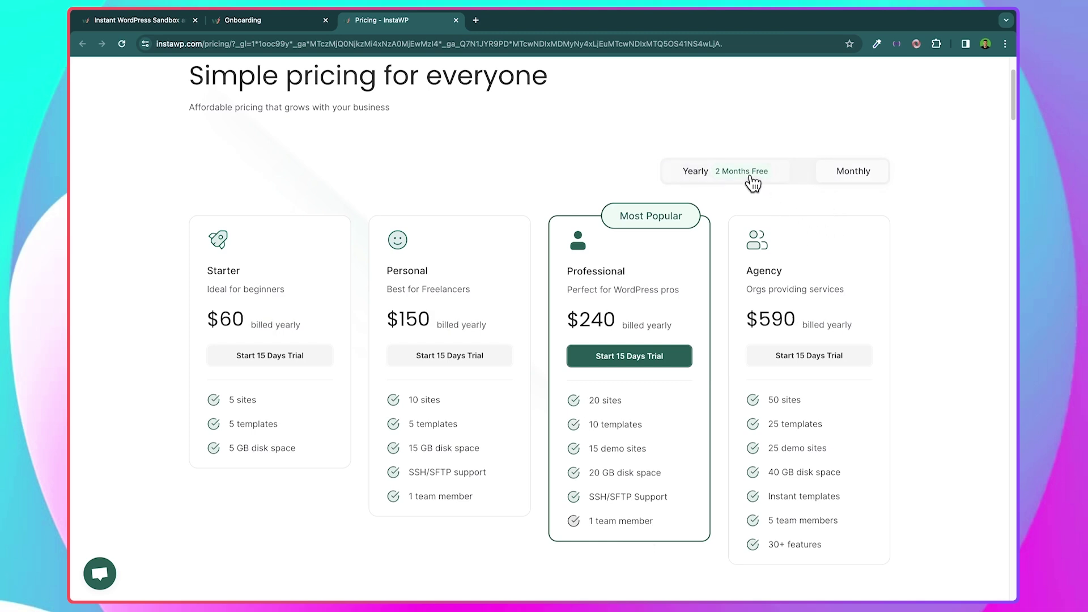
left_click(859, 176)
left_click(723, 176)
left_click(838, 177)
scroll(653, 441, "down", 3)
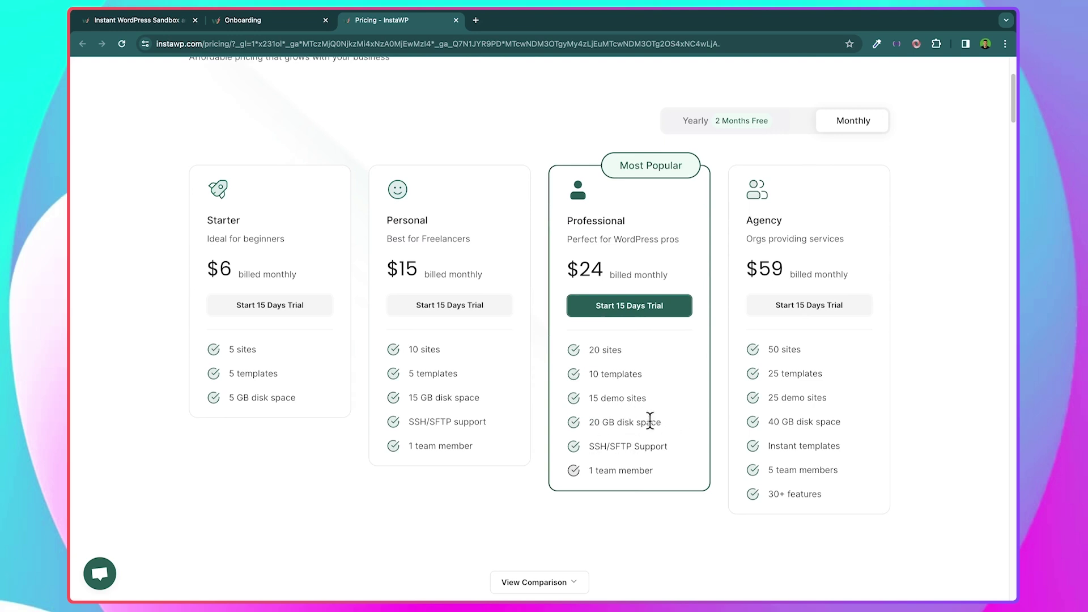
scroll(650, 421, "down", 1)
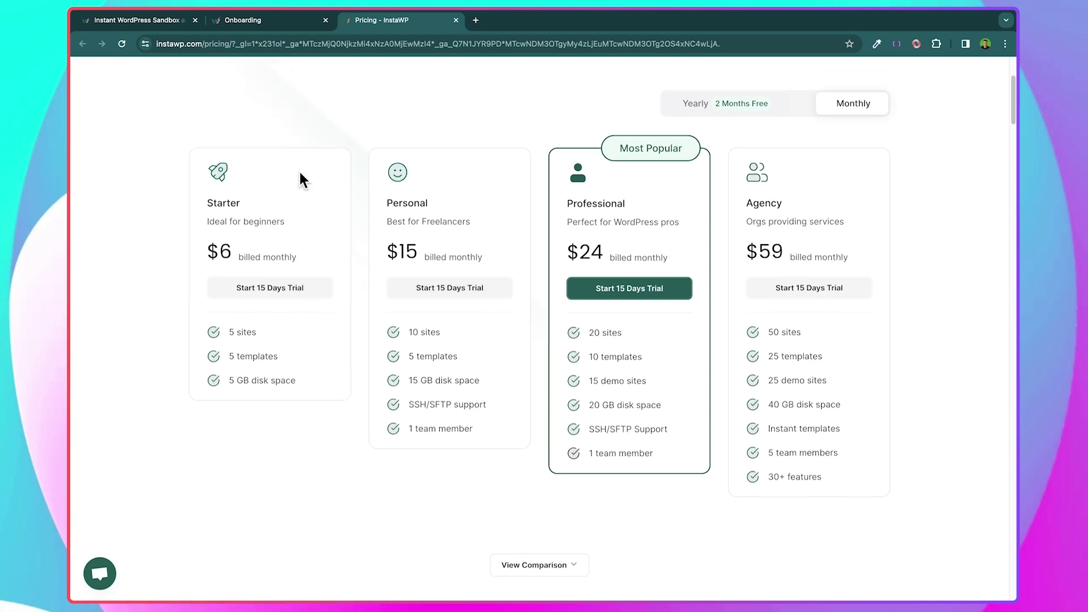
Return to the onboarding page and apply the coupon code EA50 to the Pro plan
left_click(277, 21)
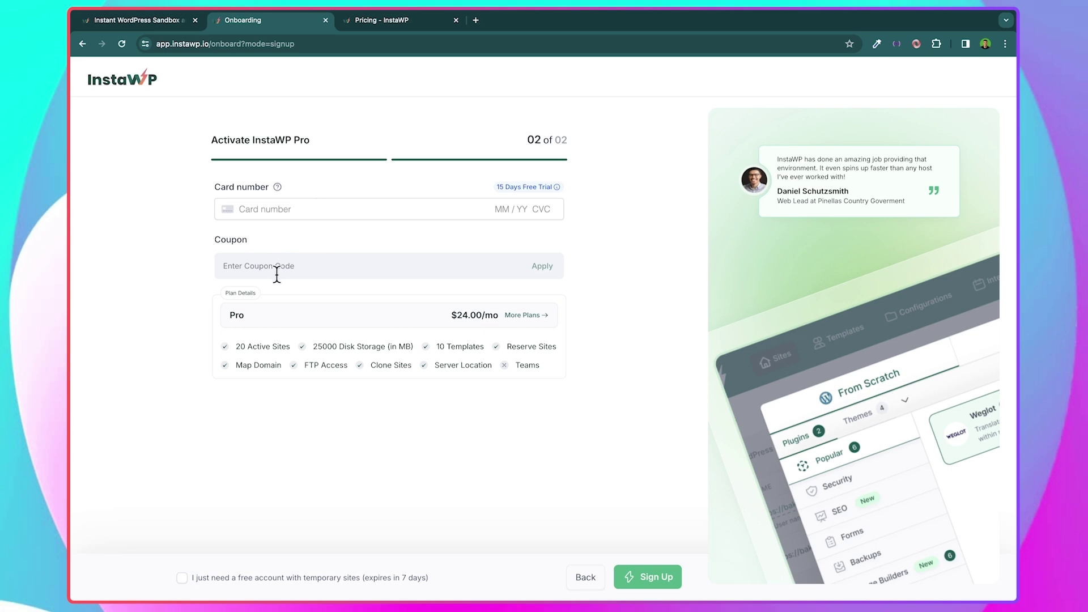
left_click(242, 261)
type("EA50")
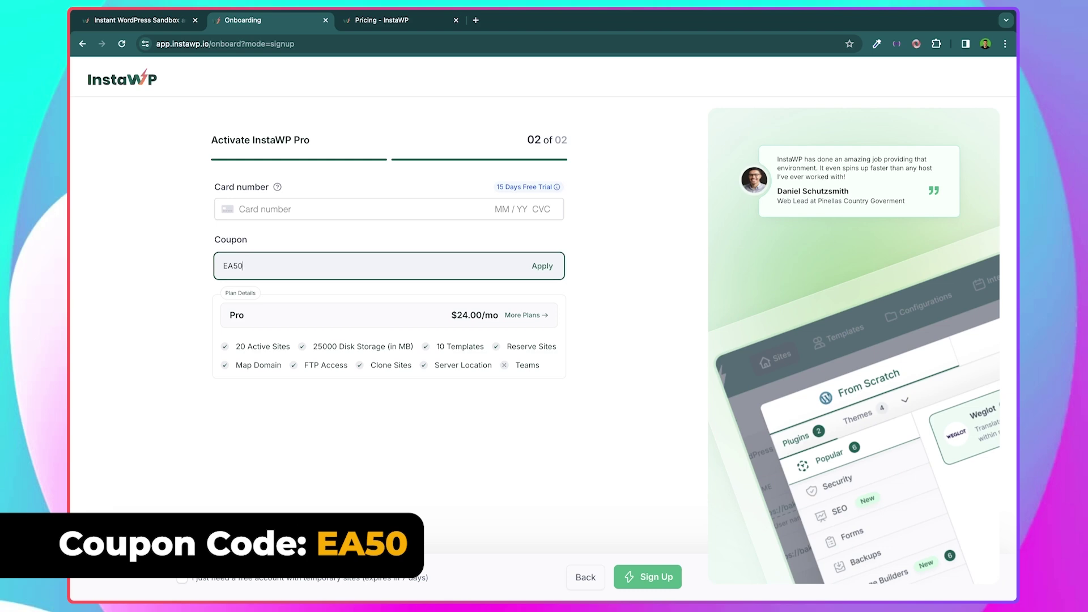
left_click(542, 266)
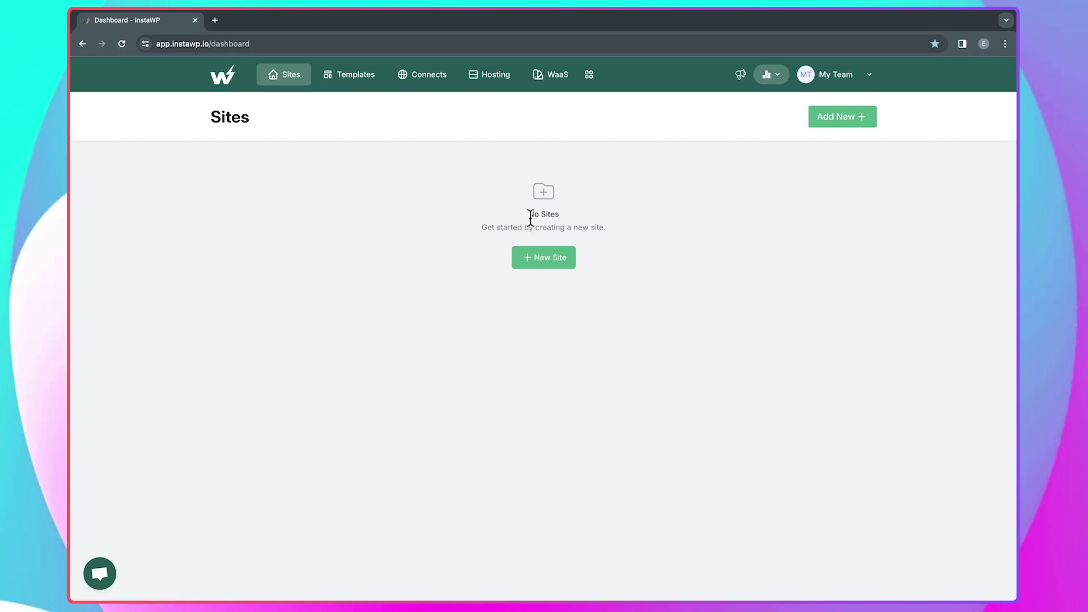
Start a new site, look over the saved templates and the template store, and return to building from scratch
left_click(545, 260)
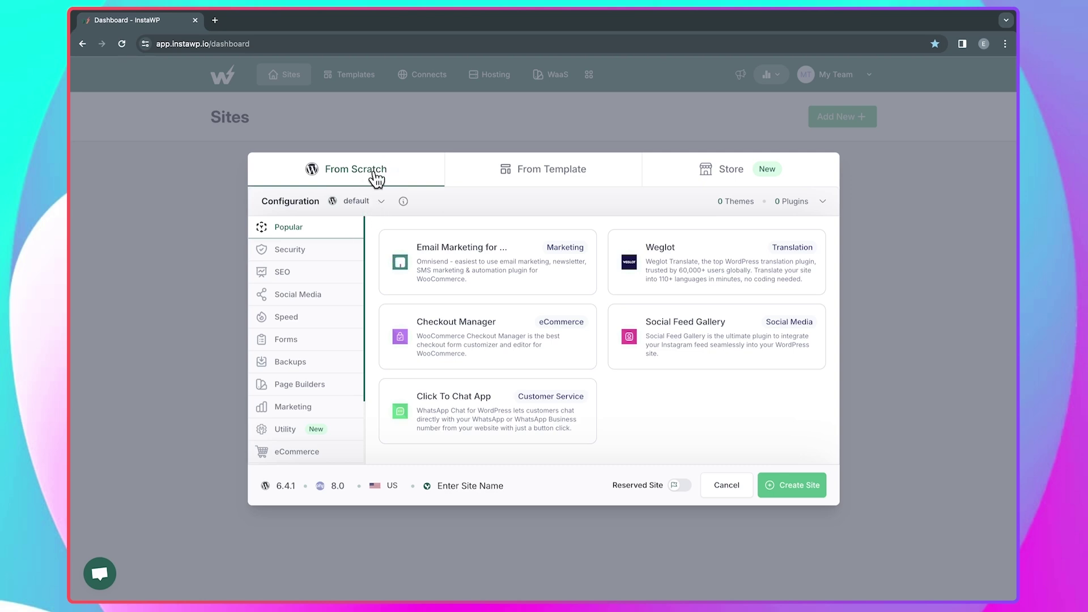
left_click(522, 183)
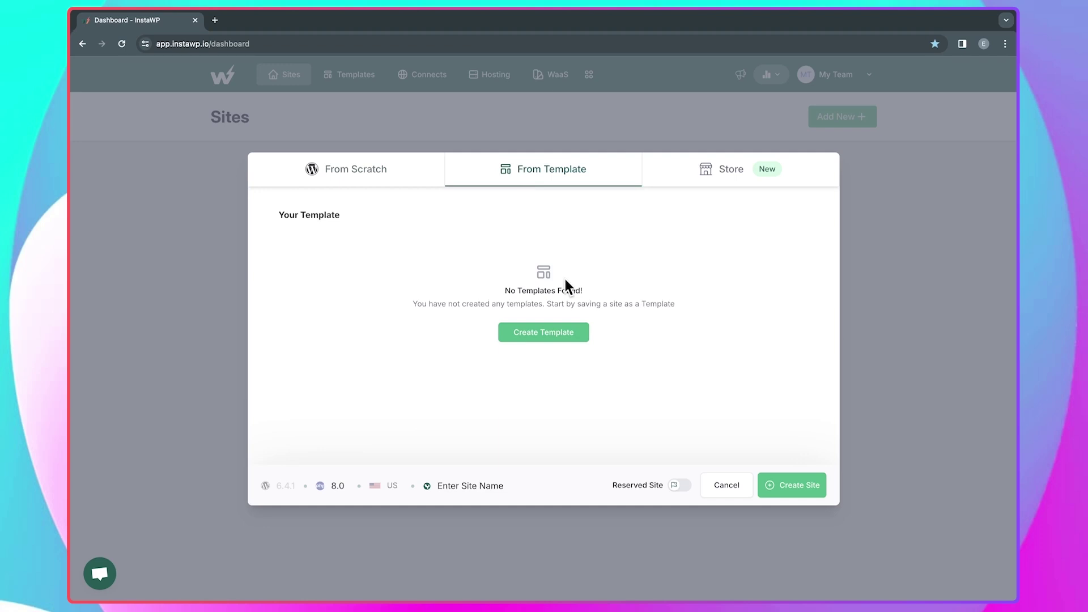
left_click(721, 176)
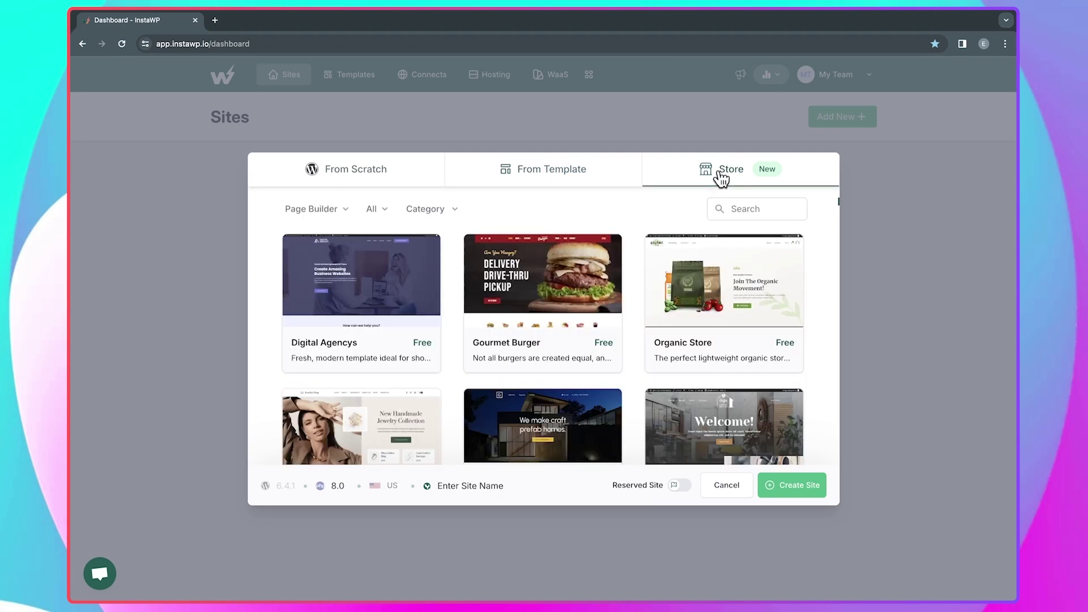
scroll(590, 379, "down", 7)
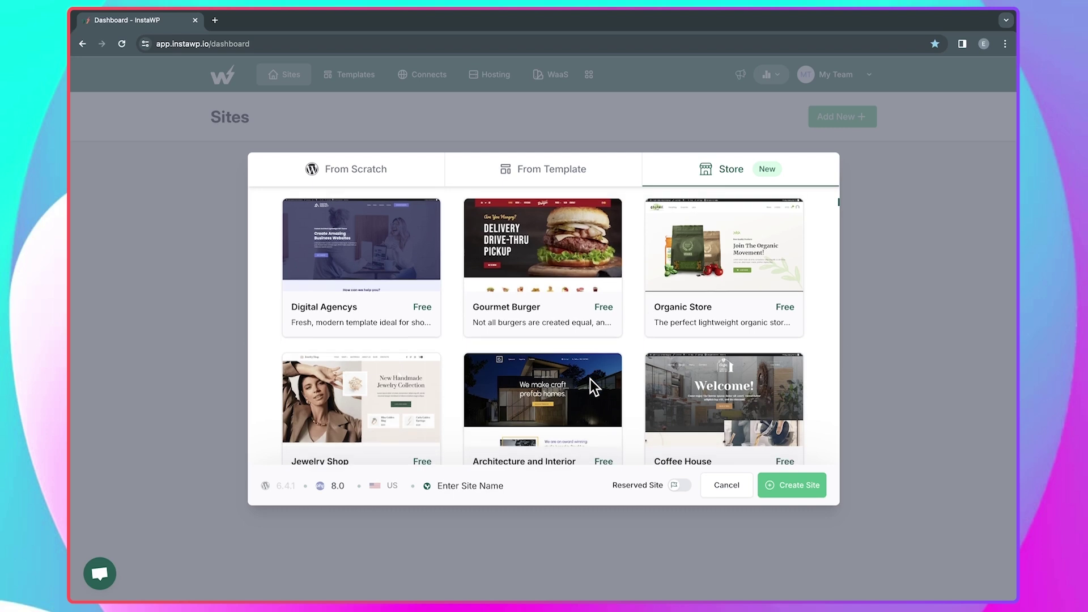
scroll(590, 379, "up", 3)
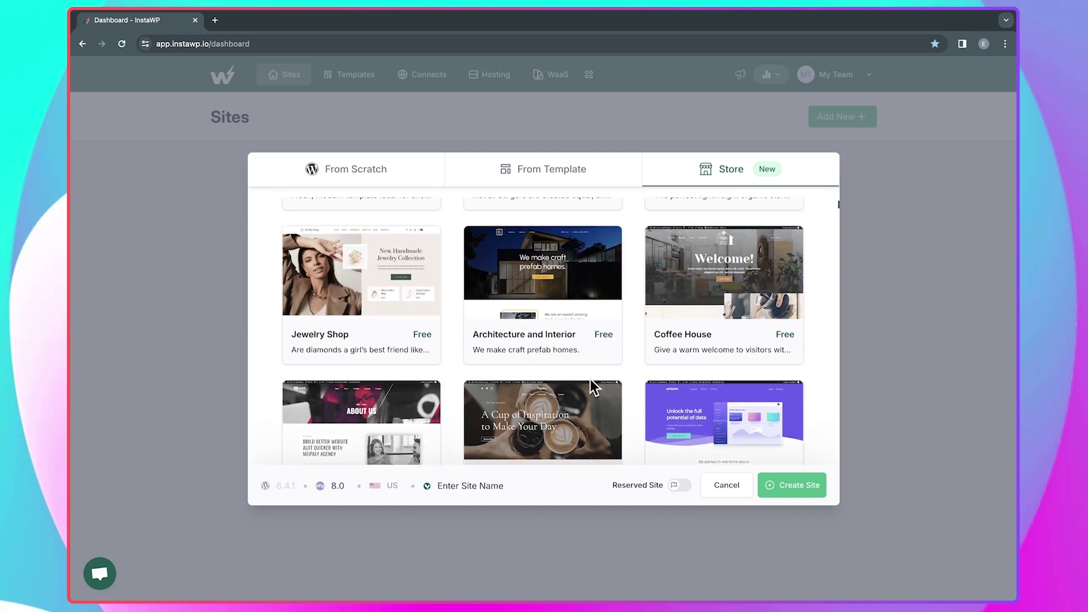
scroll(590, 389, "up", 4)
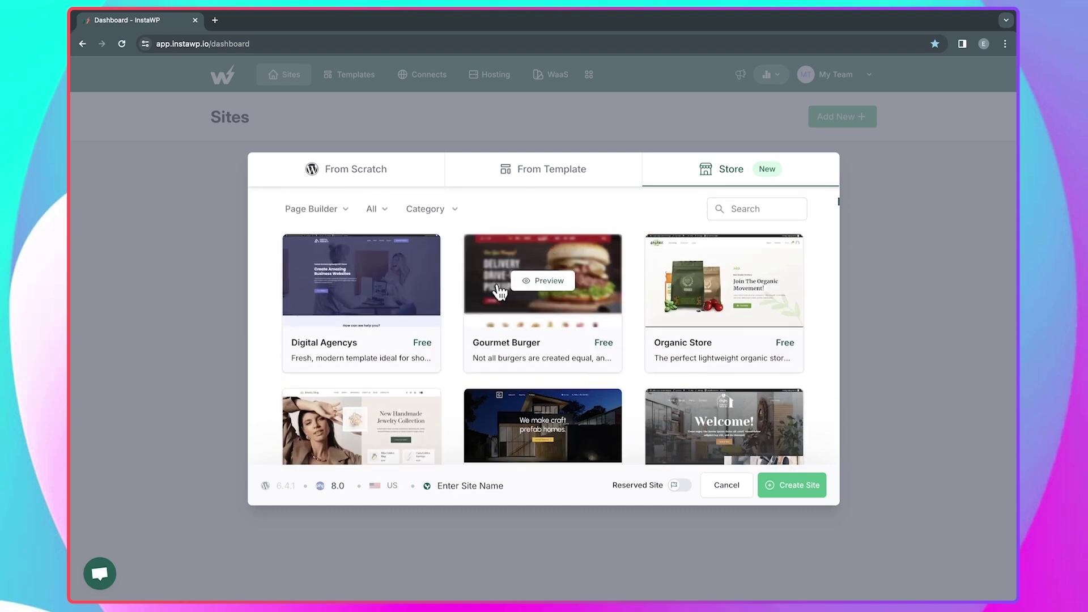
left_click(369, 176)
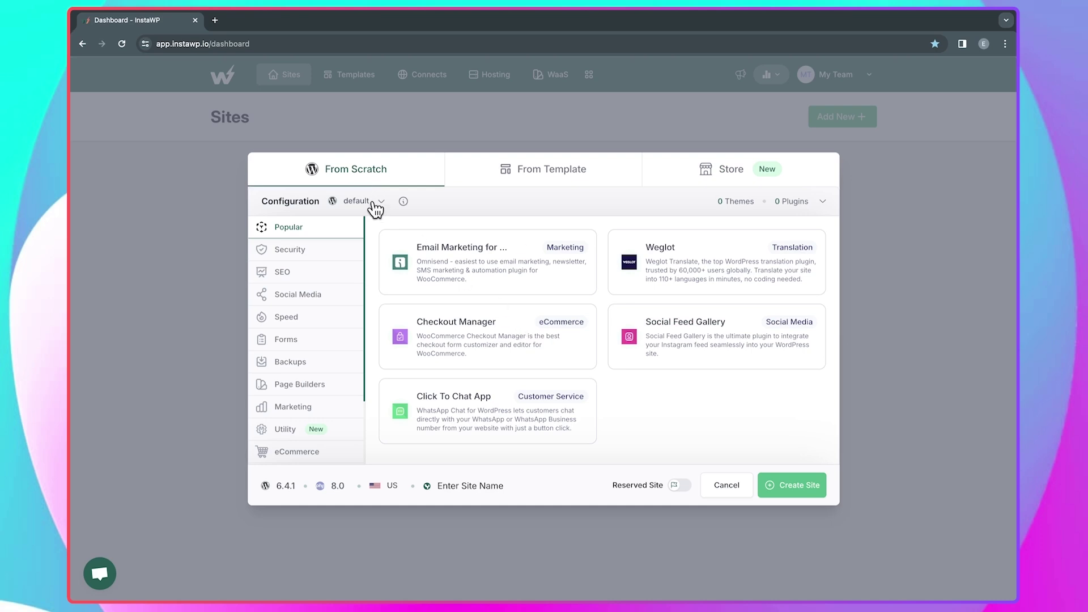
Review the available curated configurations for the new site, keeping the default one
left_click(374, 204)
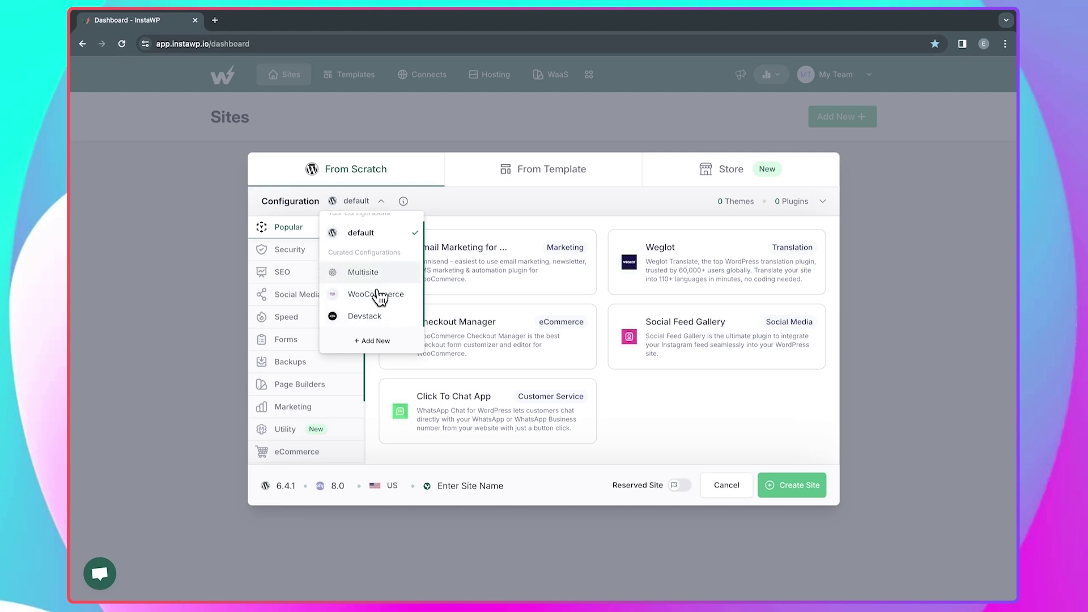
scroll(380, 293, "down", 1)
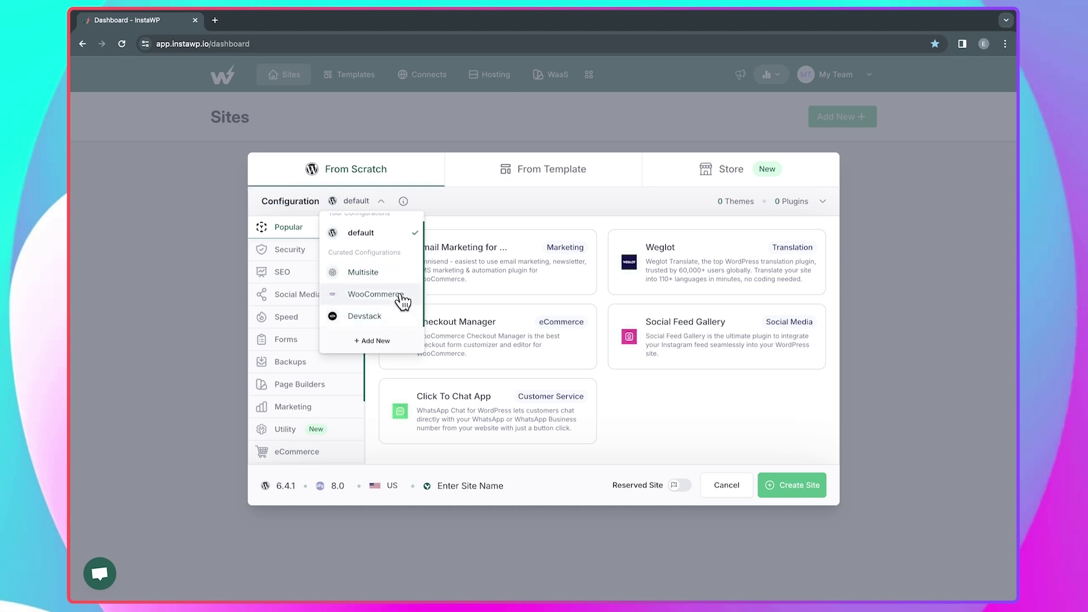
left_click(374, 205)
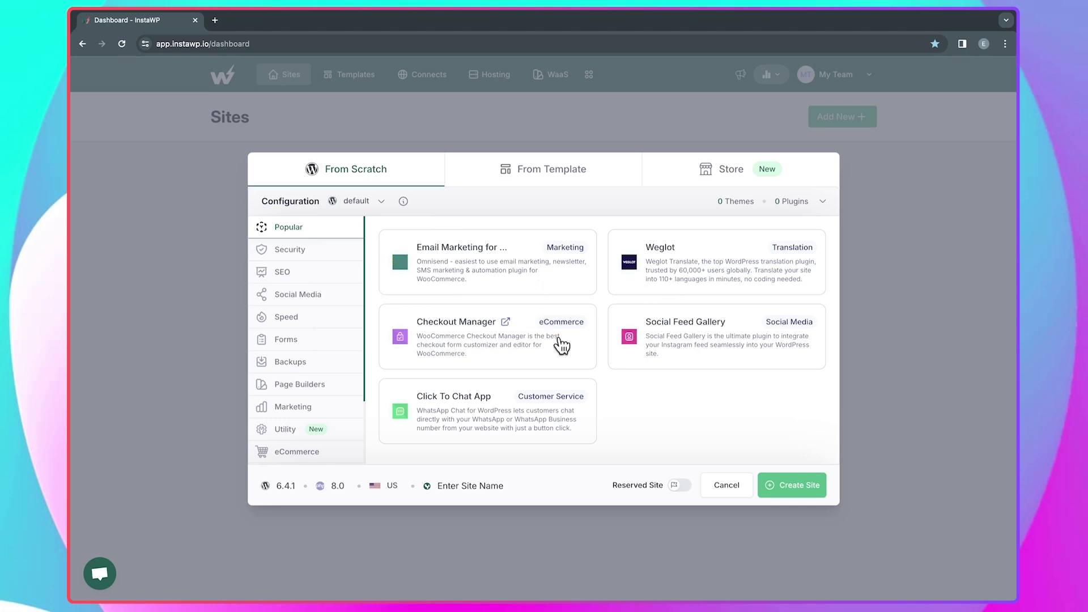
Add the All-In-One Security plugin, look through the SEO, social media and speed plugins, and add WPForms
left_click(303, 257)
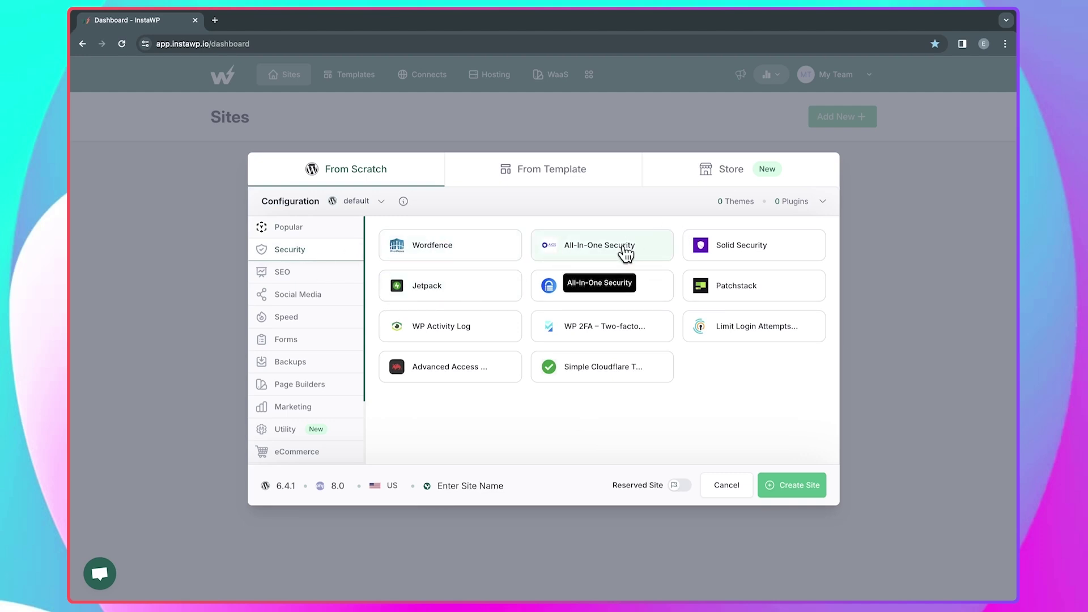
left_click(626, 253)
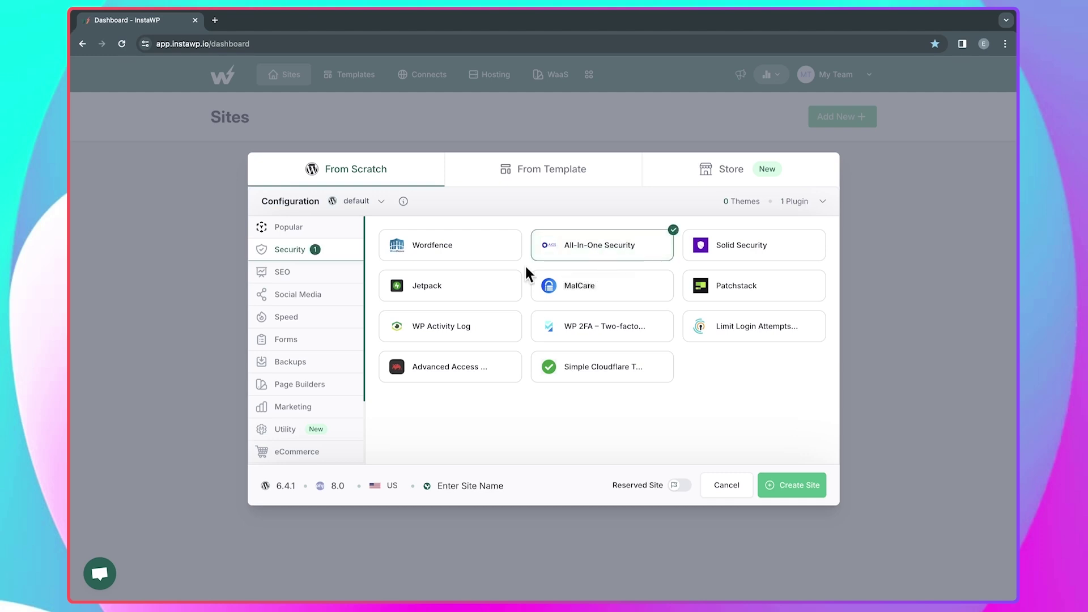
left_click(269, 276)
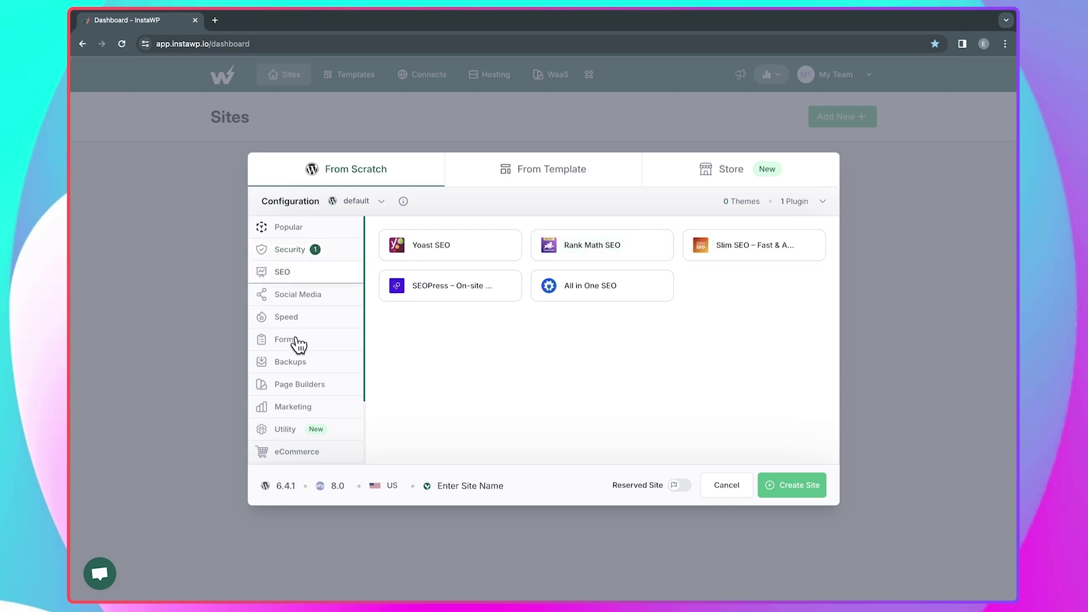
left_click(294, 298)
left_click(300, 321)
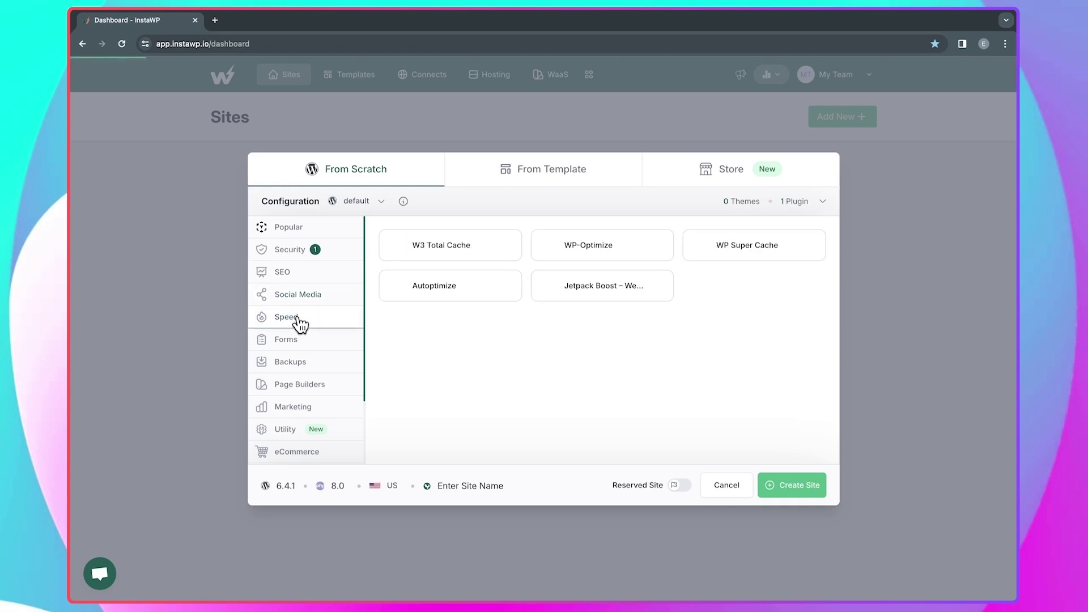
left_click(303, 344)
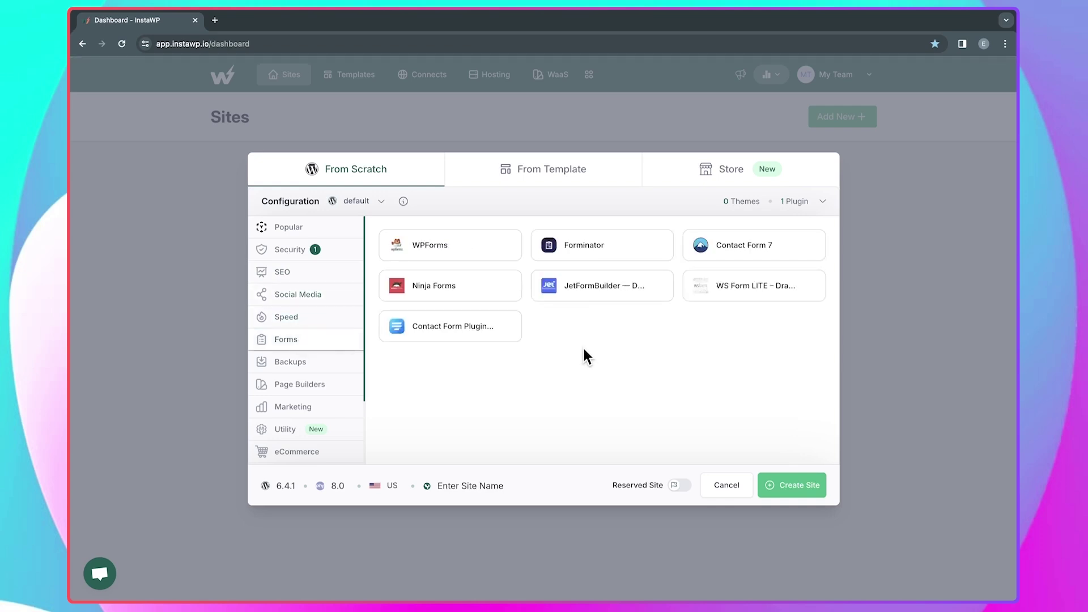
left_click(437, 248)
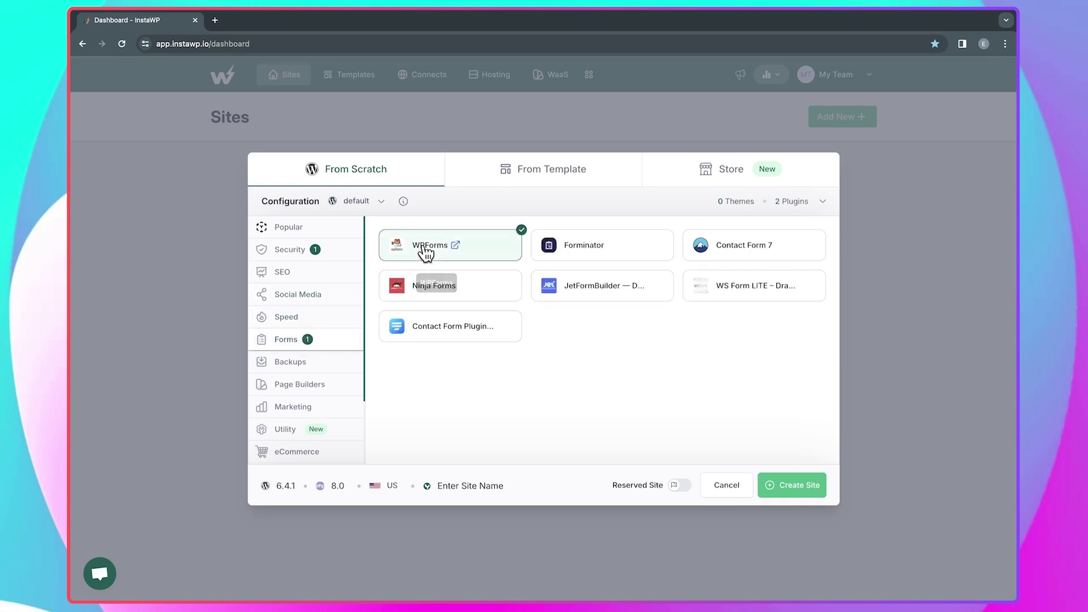
Add UpdraftPlus as the backup plugin and Elementor as the page builder for the new site
left_click(302, 366)
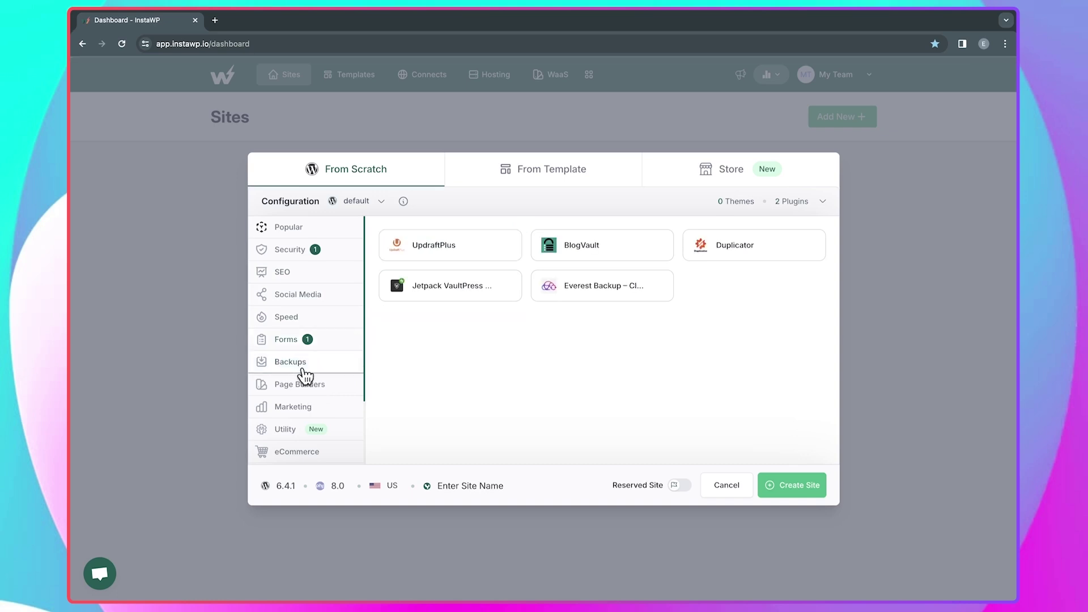
left_click(439, 255)
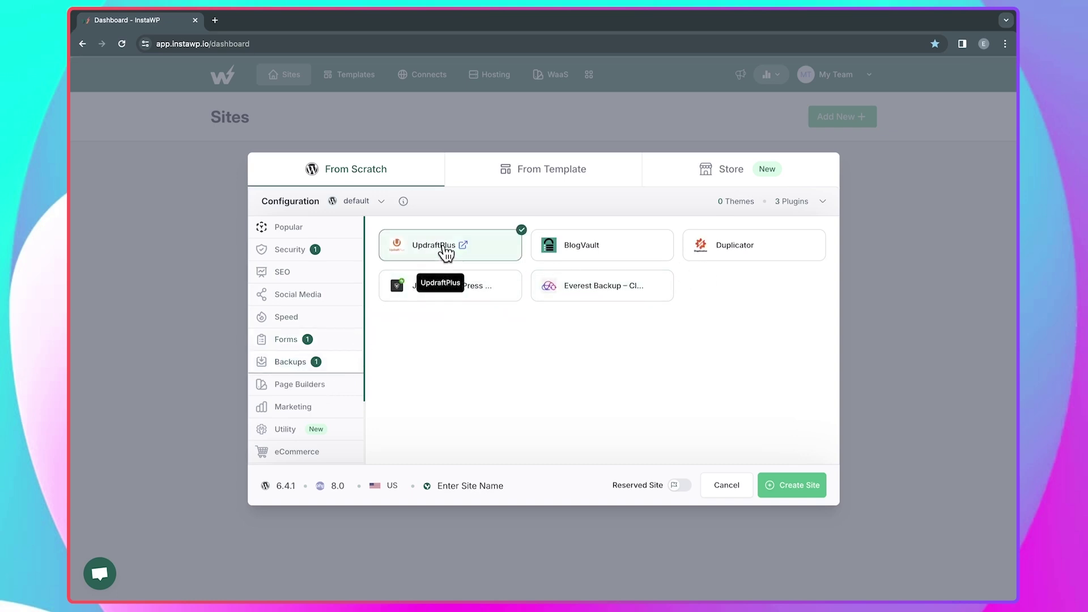
left_click(323, 386)
left_click(599, 252)
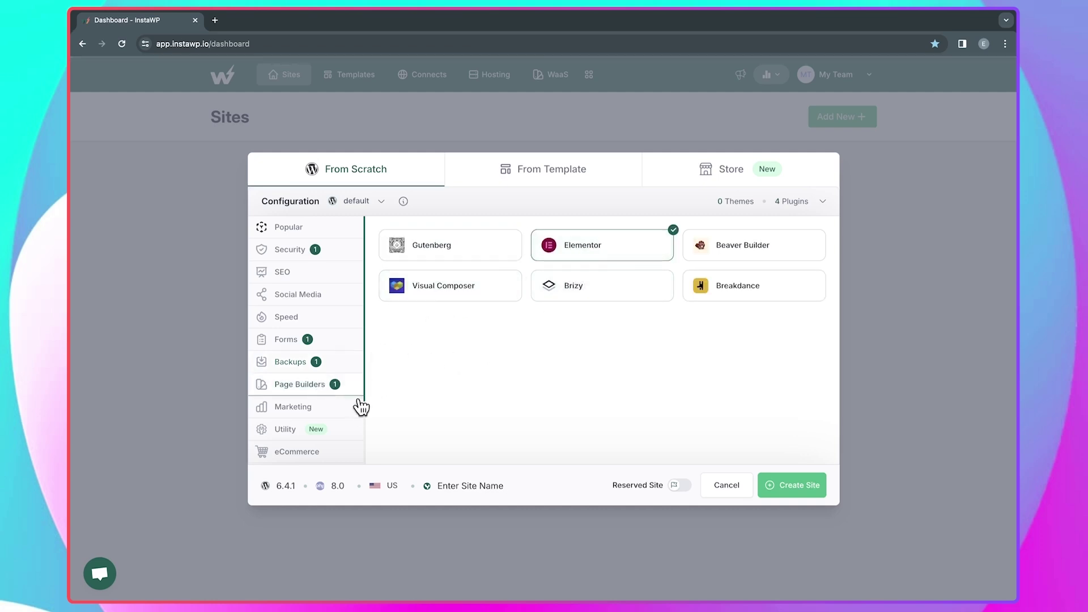
scroll(333, 434, "down", 3)
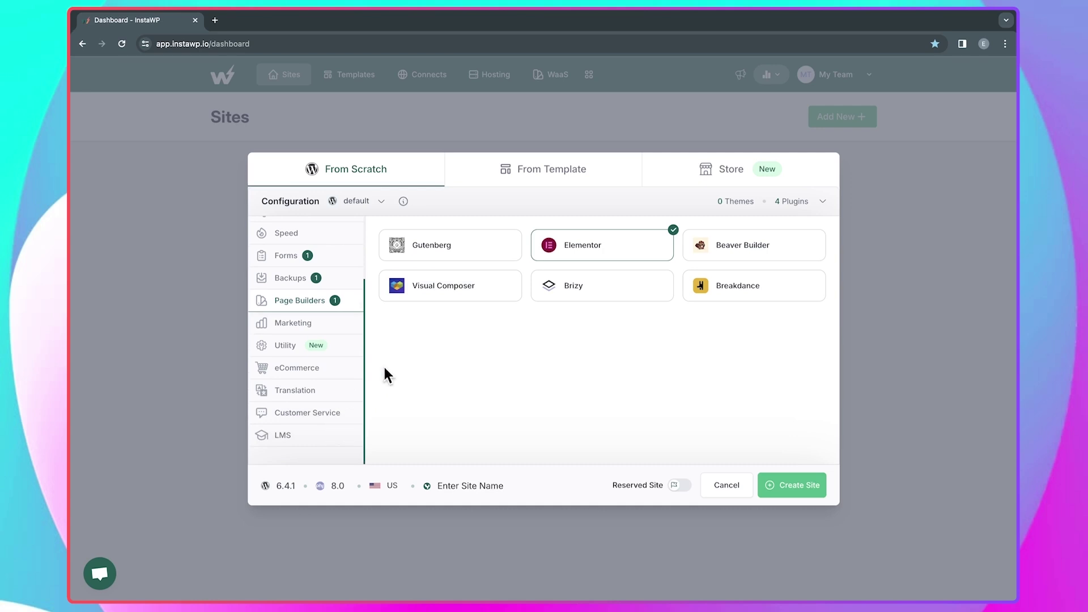
Name the new site demo-site
left_click(466, 490)
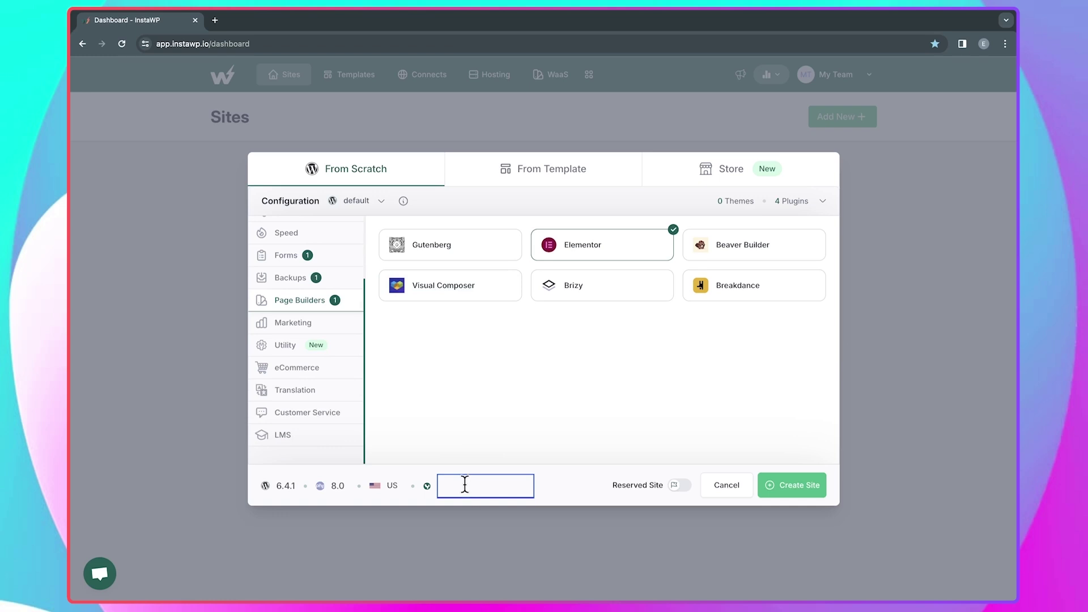
type("demo-site")
key("Return")
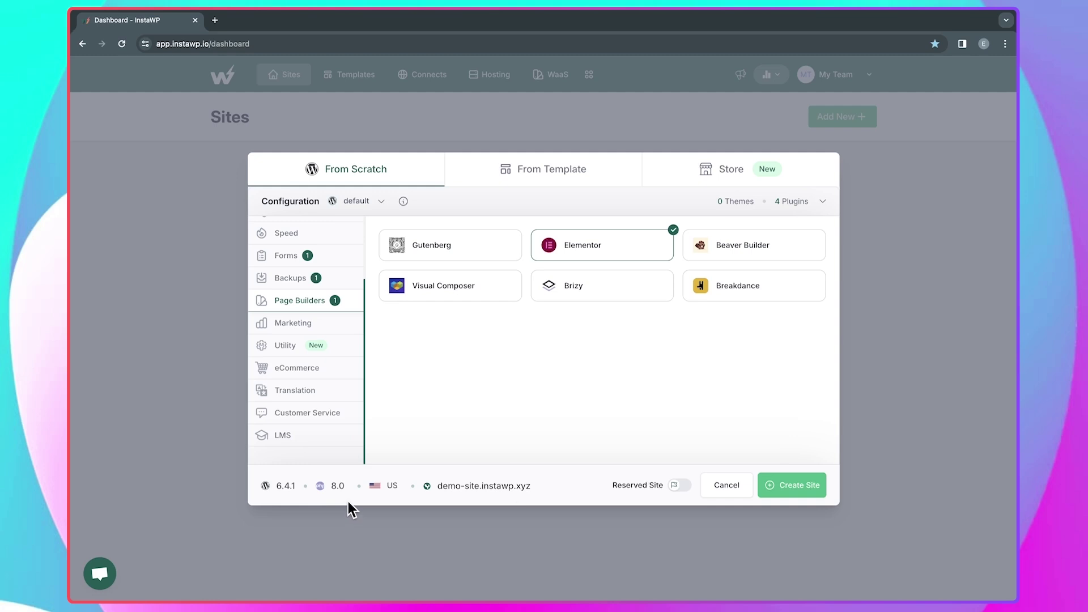
Review the available server locations, WordPress versions and PHP versions without changing the selections
left_click(389, 489)
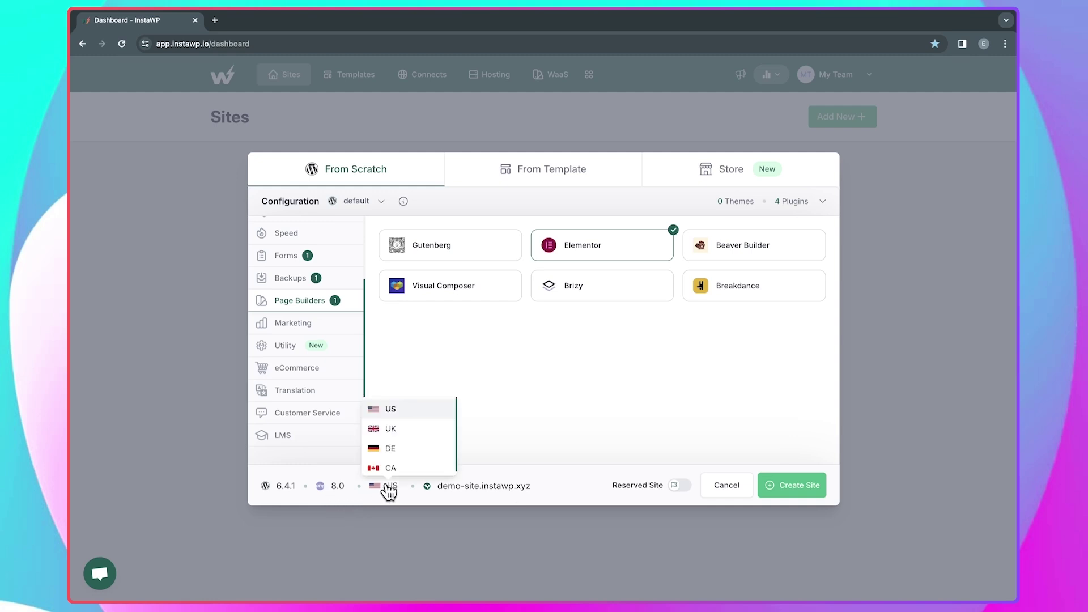
left_click(480, 416)
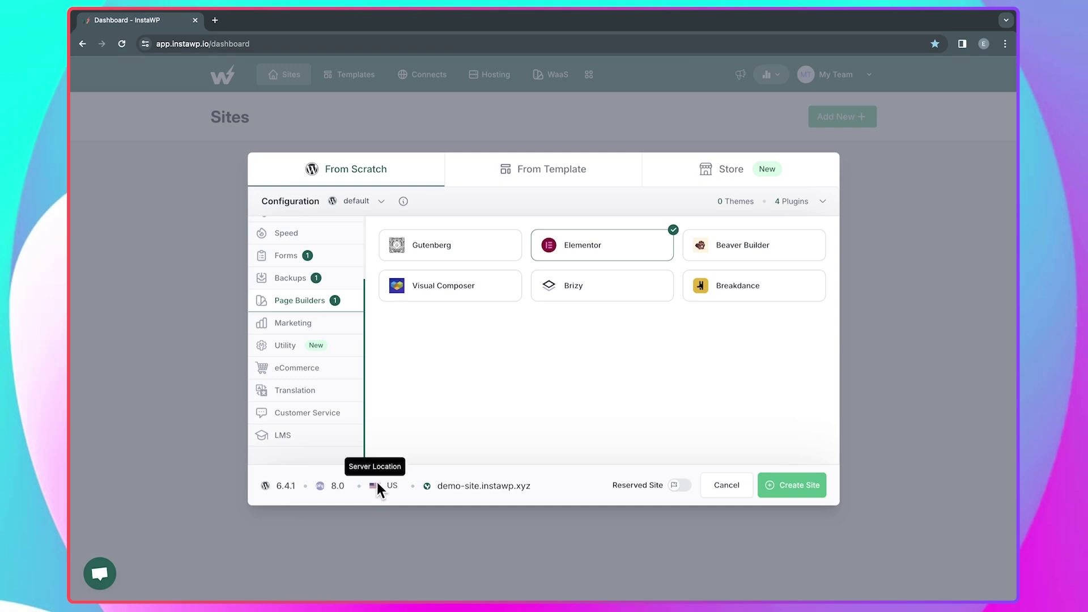
left_click(289, 486)
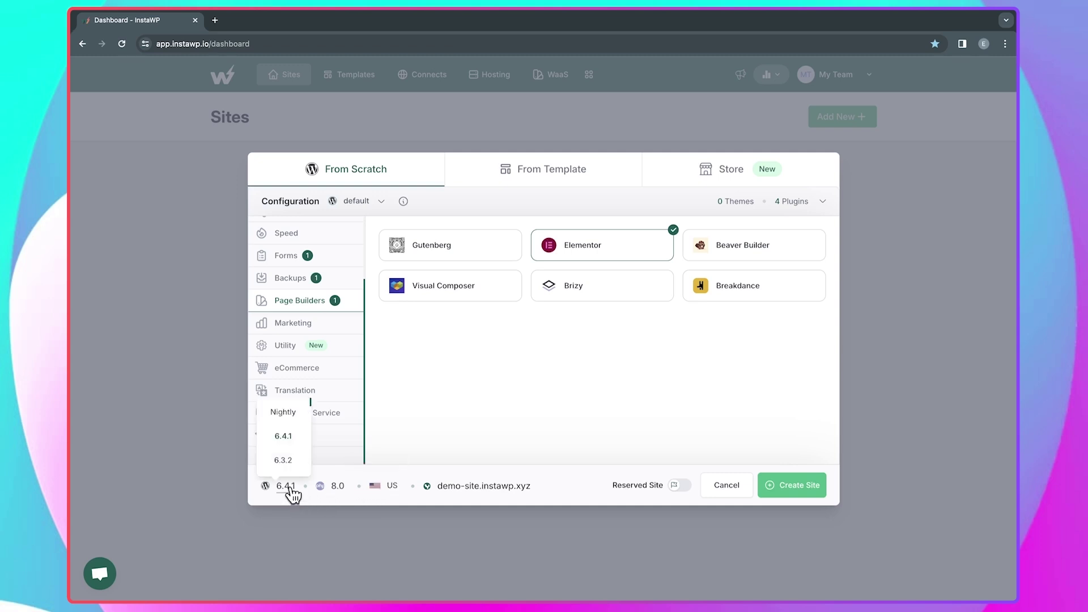
left_click(339, 488)
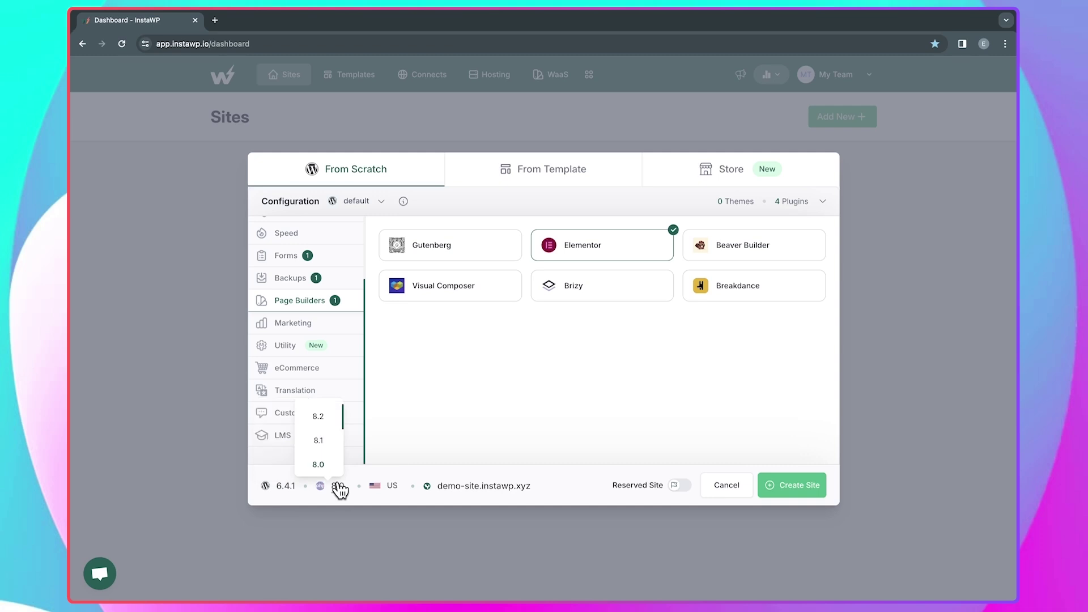
left_click(392, 487)
left_click(516, 424)
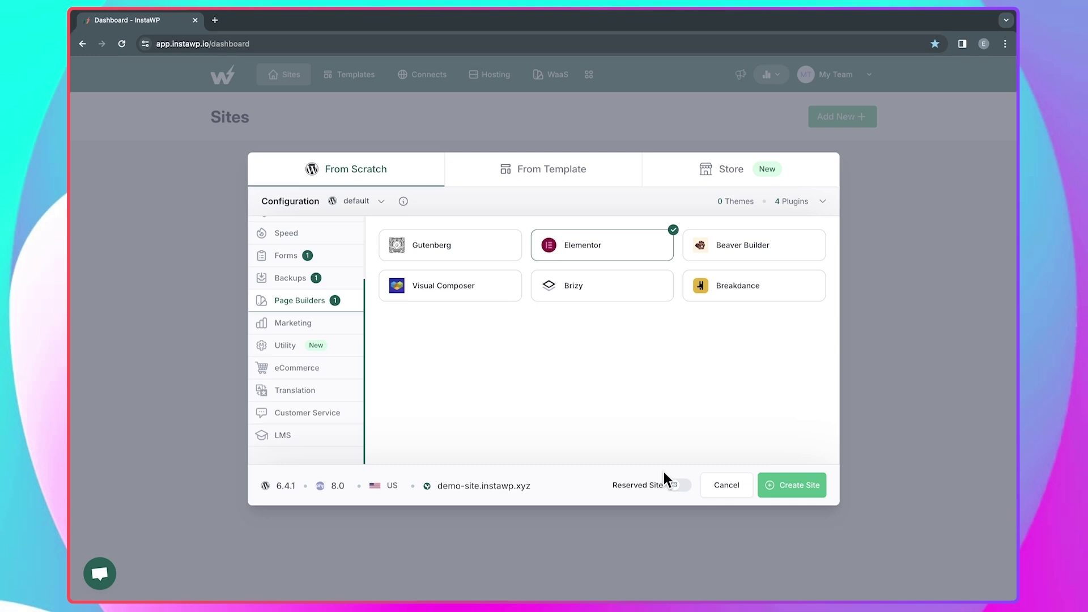
Try the Reserved Site option, switch it back off and create the site
left_click(685, 494)
left_click(686, 494)
left_click(803, 488)
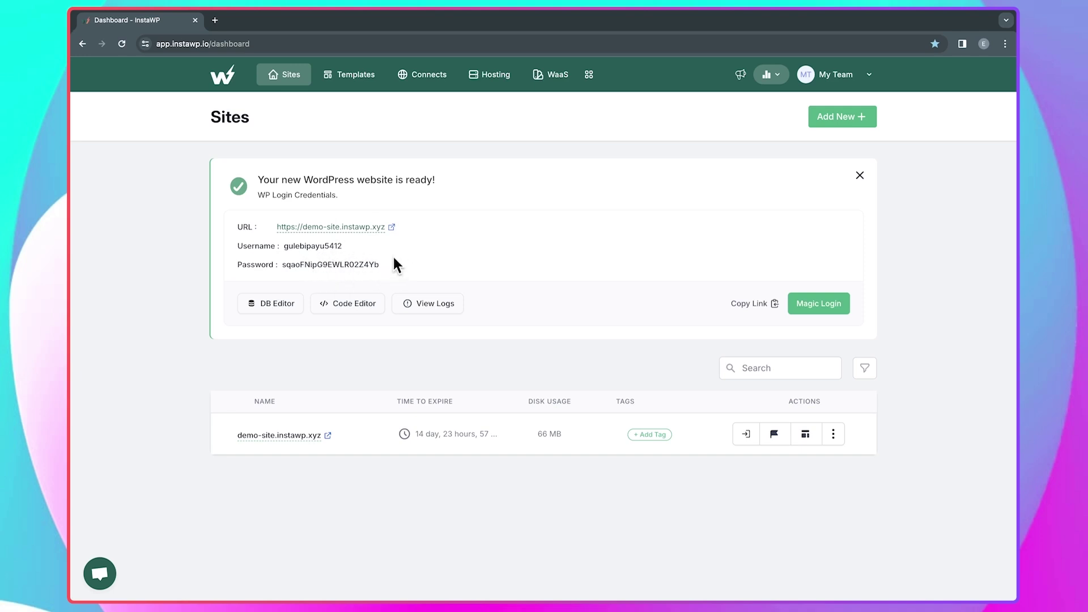
Log in to the new site's WordPress dashboard with Magic Login and view its front page in a new tab
left_click(826, 306)
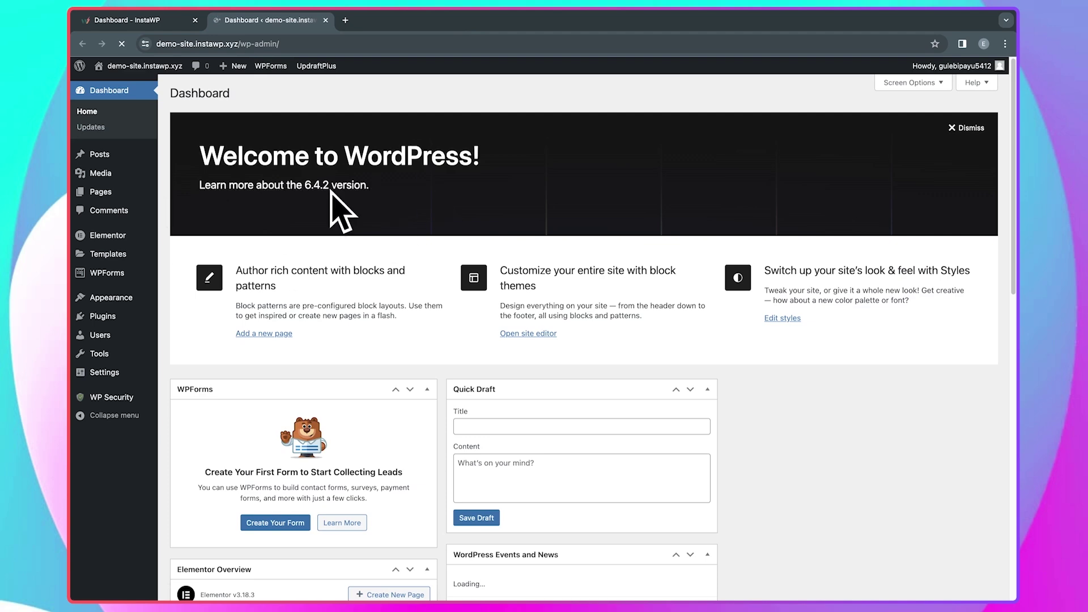
mouse_move(134, 69)
right_click(116, 91)
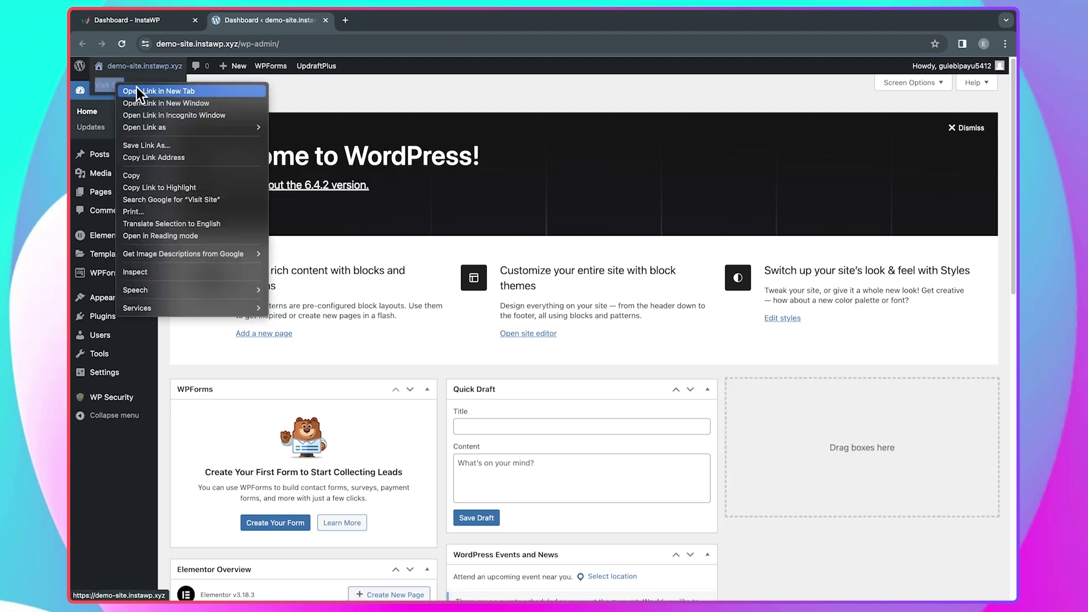
left_click(138, 89)
scroll(461, 258, "down", 15)
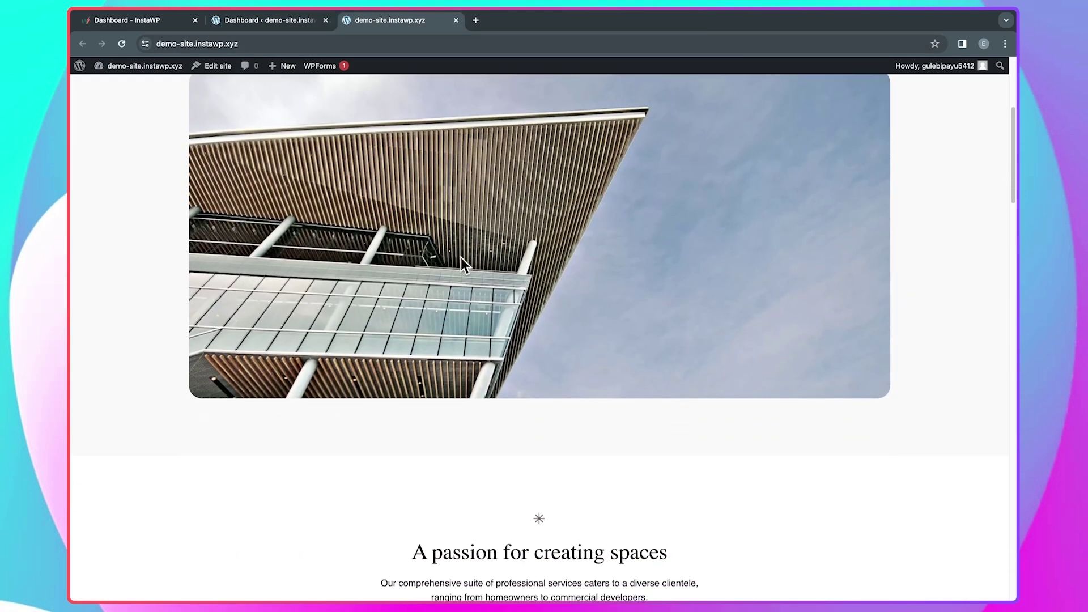
scroll(461, 257, "up", 15)
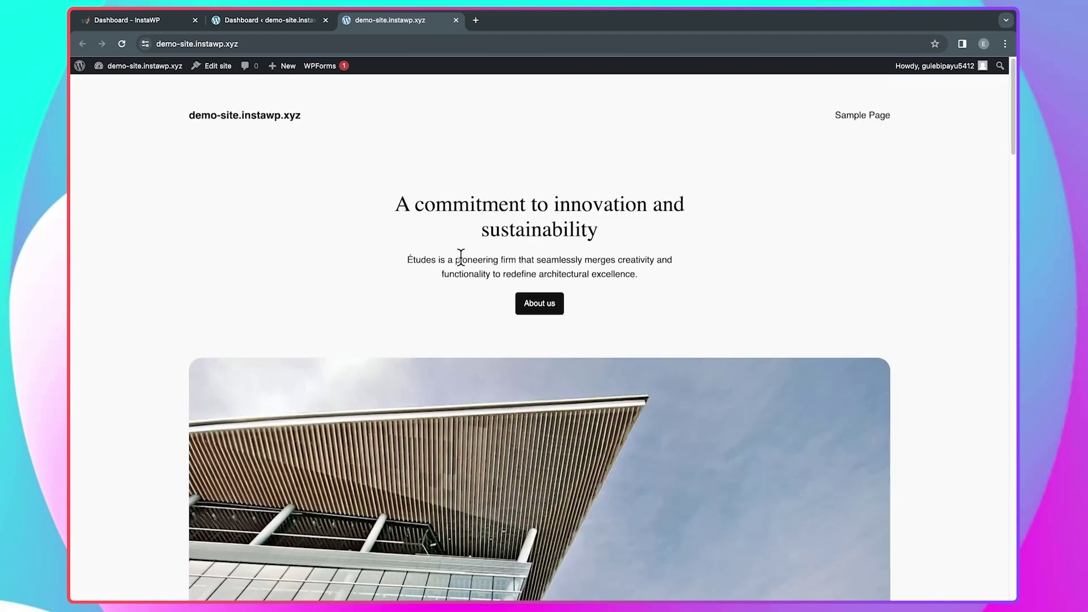
scroll(423, 180, "down", 2)
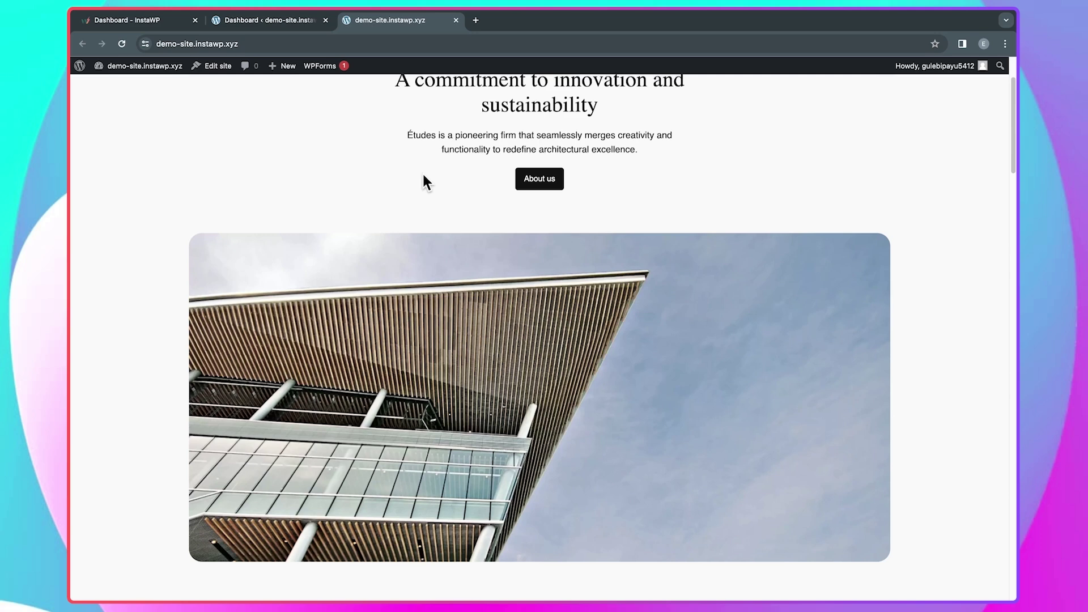
Review the installed plugins and the active theme in demo-site's WordPress dashboard
left_click(256, 23)
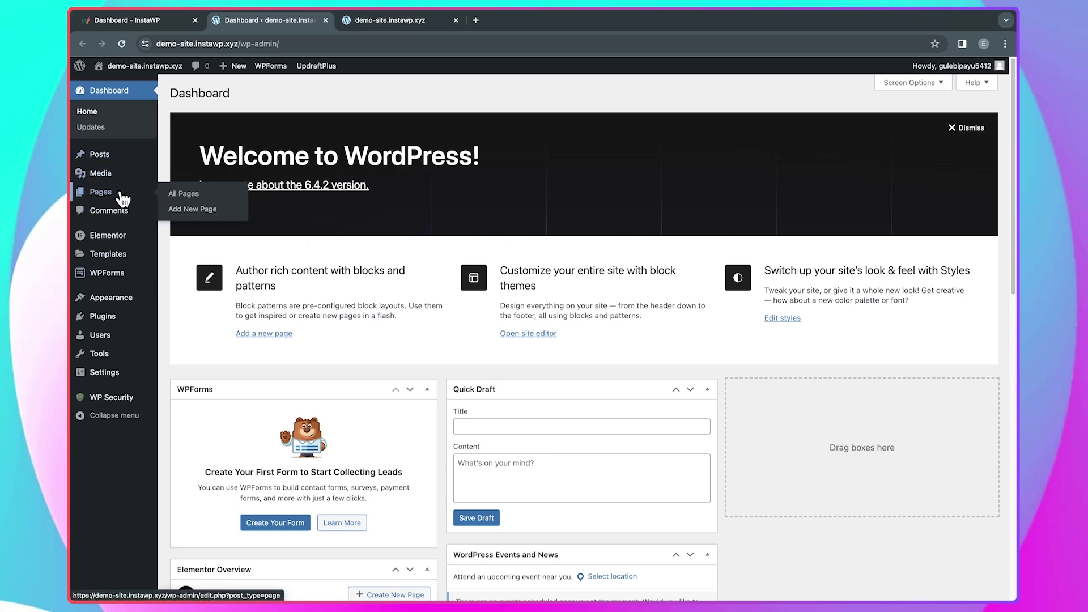
mouse_move(128, 241)
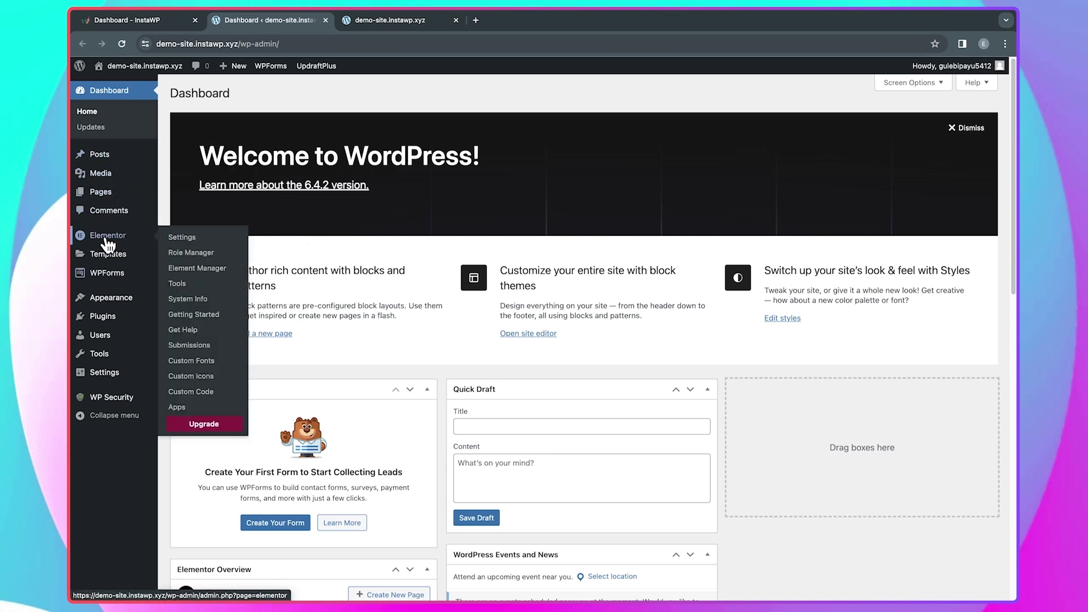
left_click(102, 318)
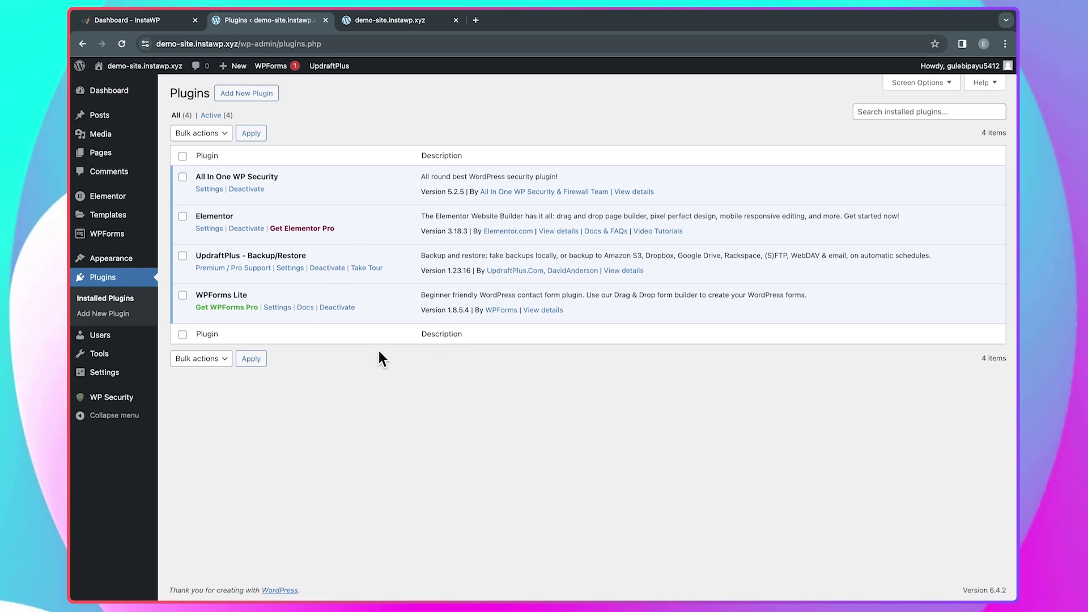
left_click(124, 262)
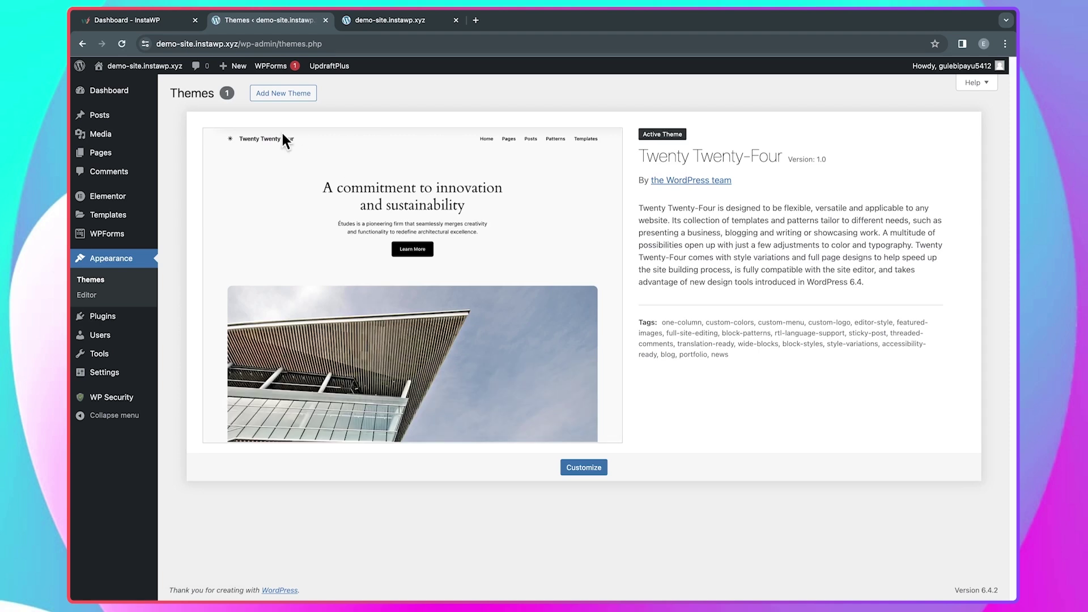
Return to InstaWP's team configurations and add a new configuration named Custom
left_click(180, 26)
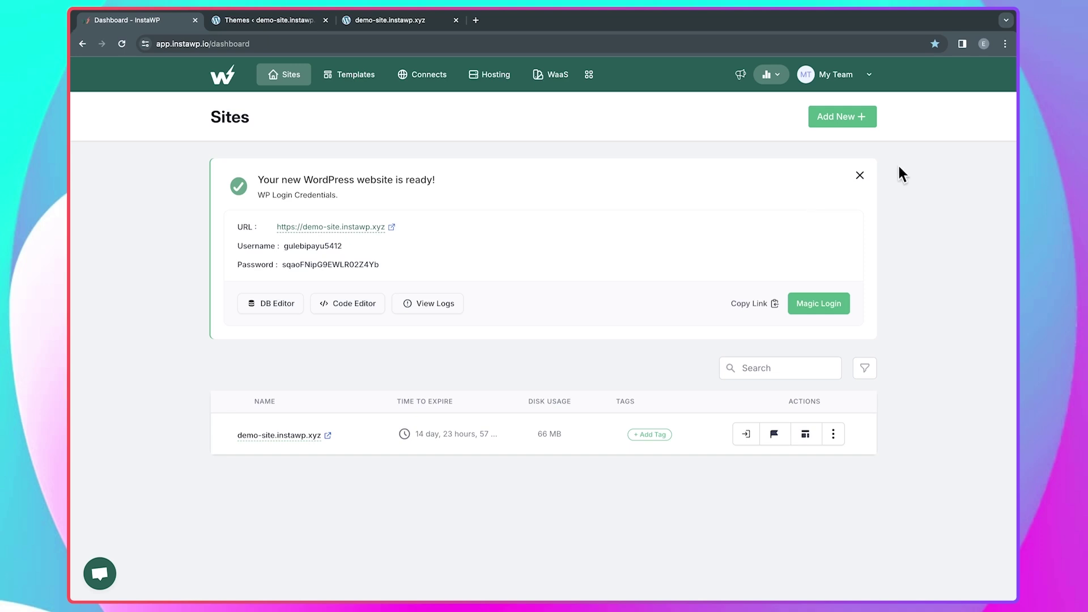
left_click(834, 72)
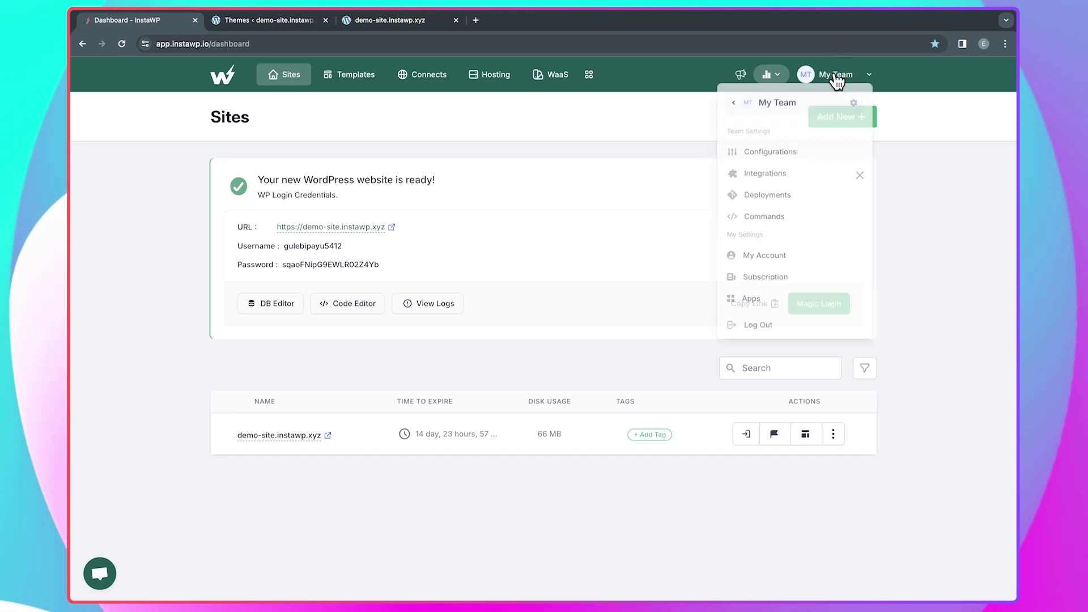
left_click(781, 156)
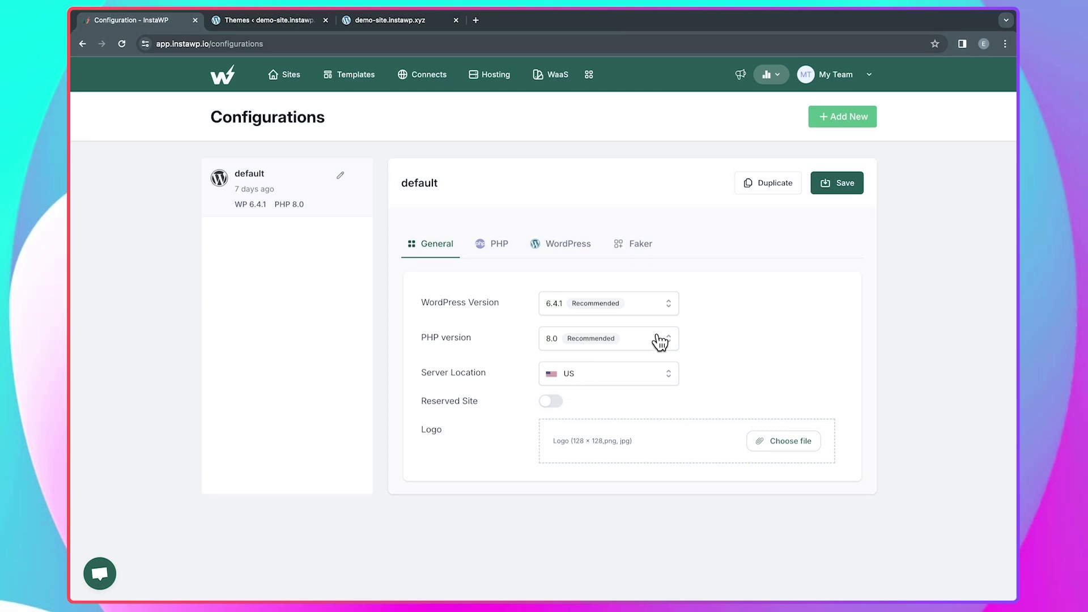
left_click(848, 116)
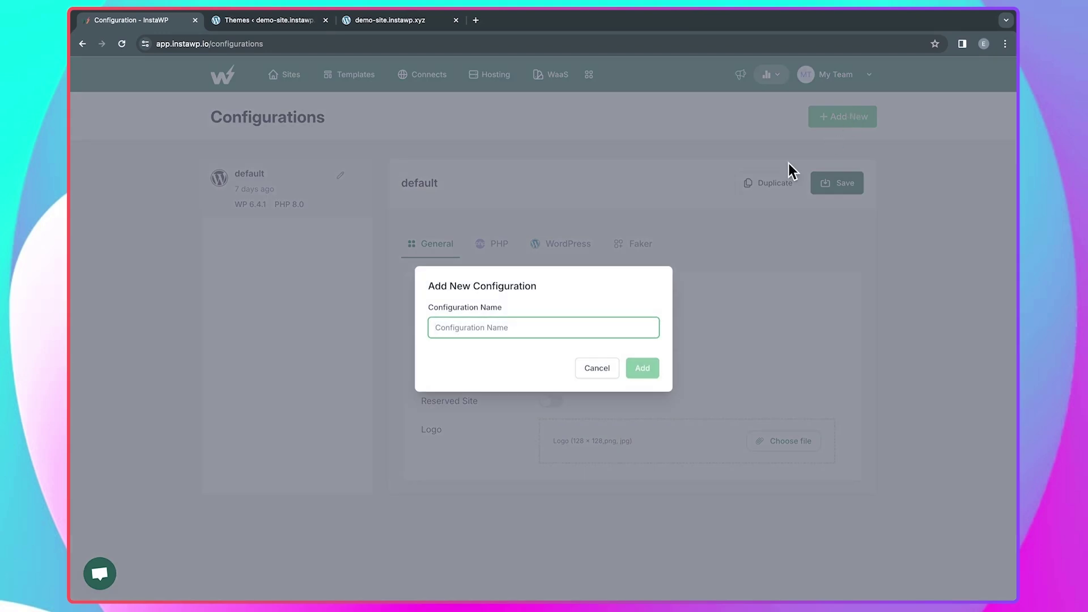
type("C")
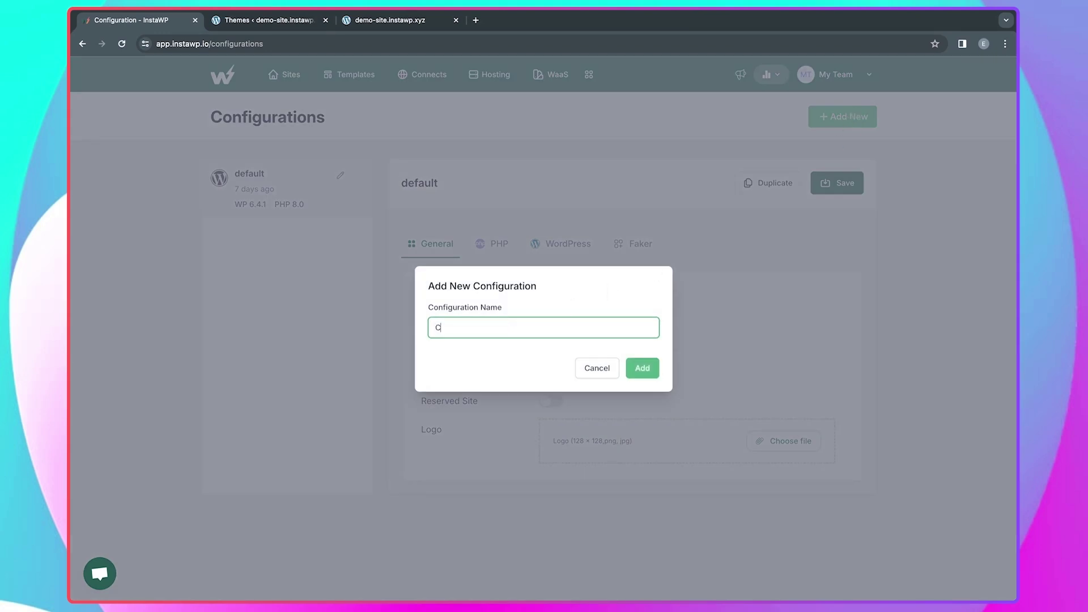
type("ustom")
left_click(644, 369)
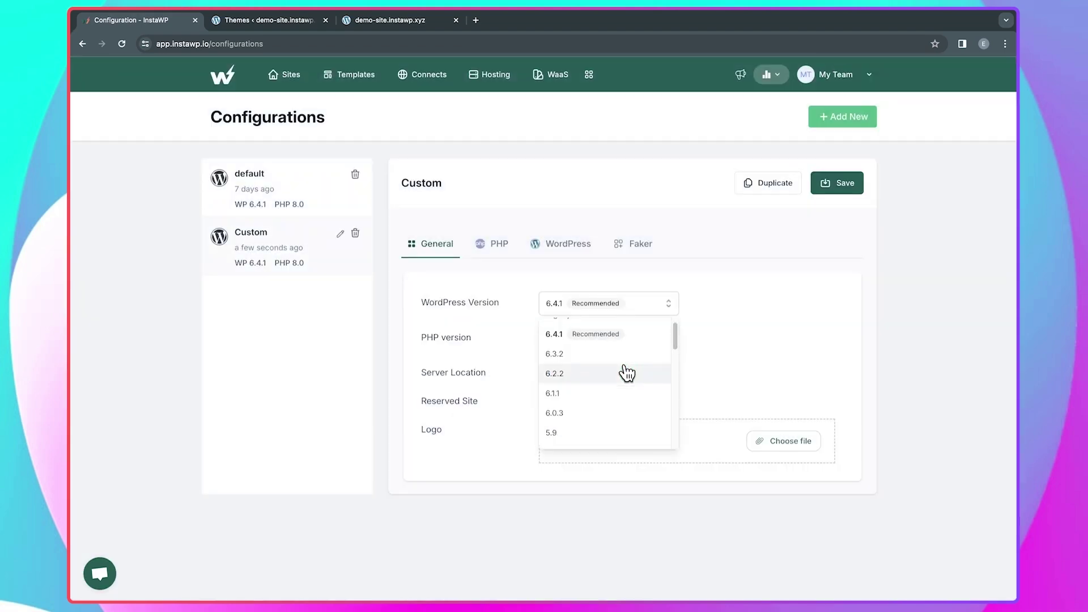
Set the Custom configuration's WordPress version to 5.0 and look through the available PHP versions without changing the selection
scroll(627, 373, "down", 3)
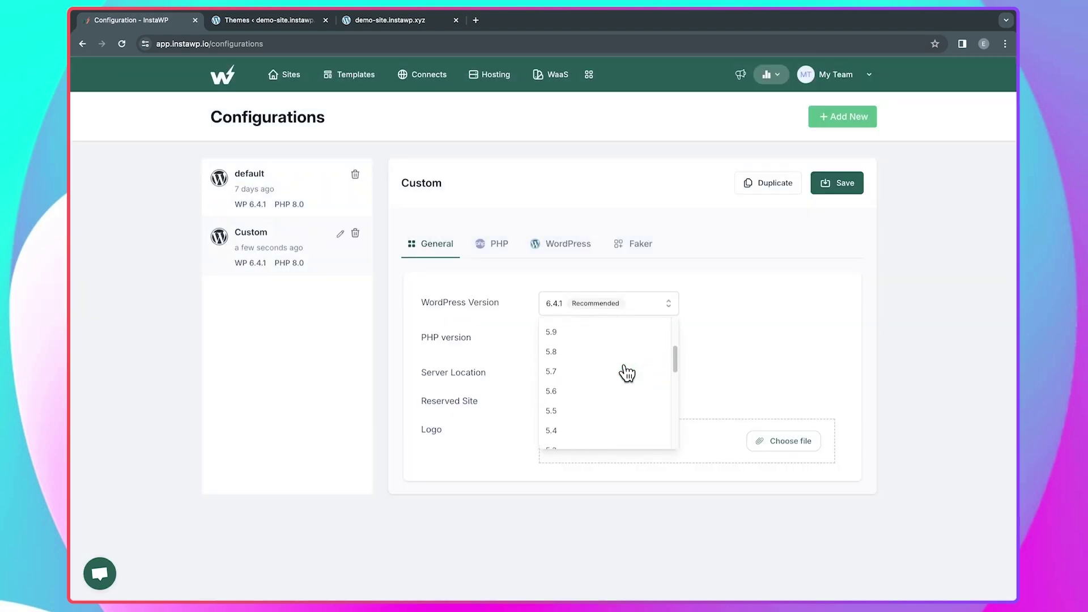
scroll(627, 373, "down", 5)
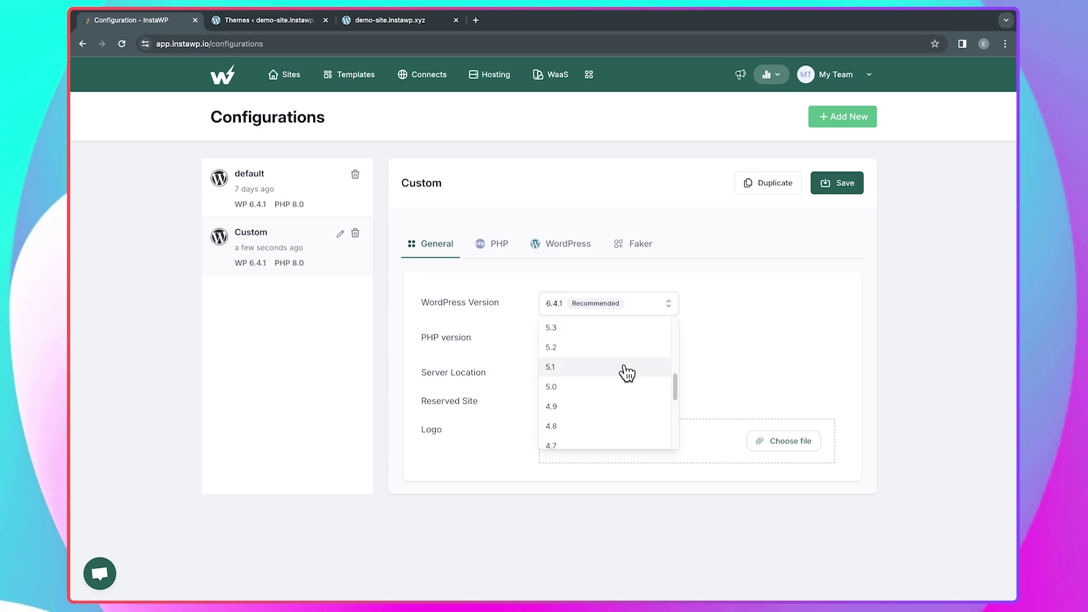
left_click(598, 392)
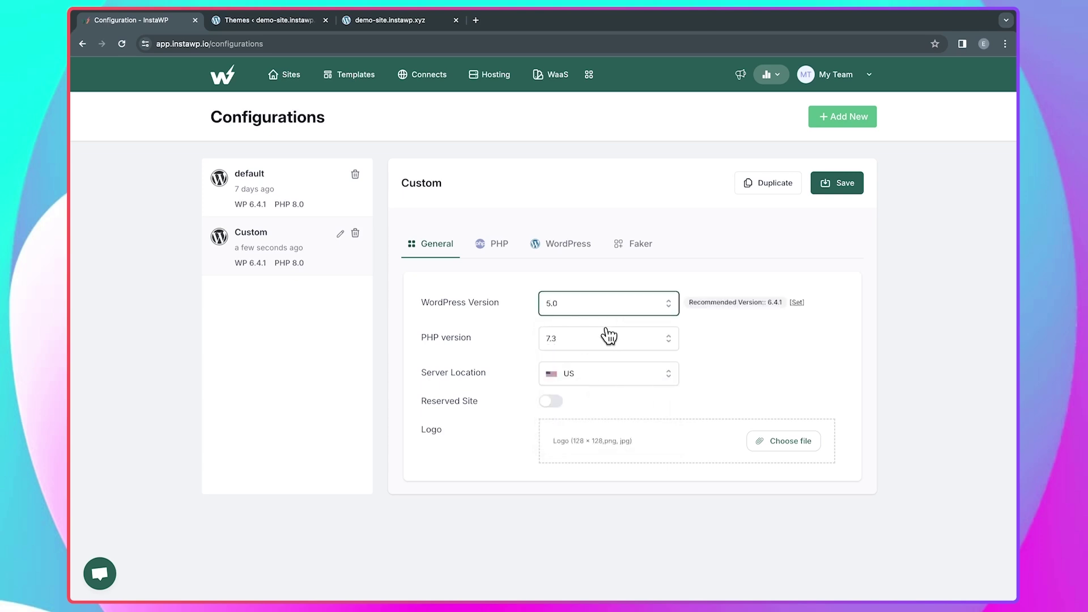
left_click(574, 349)
scroll(602, 386, "down", 3)
left_click(794, 348)
Set the Custom configuration's server location to UK and enable Reserved Site
left_click(605, 377)
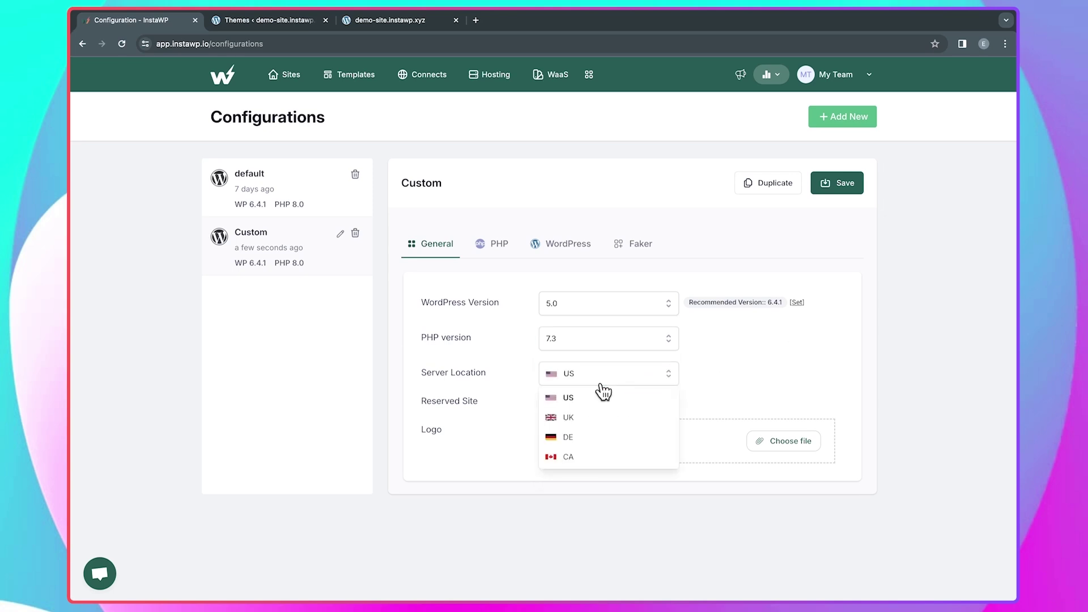
left_click(592, 419)
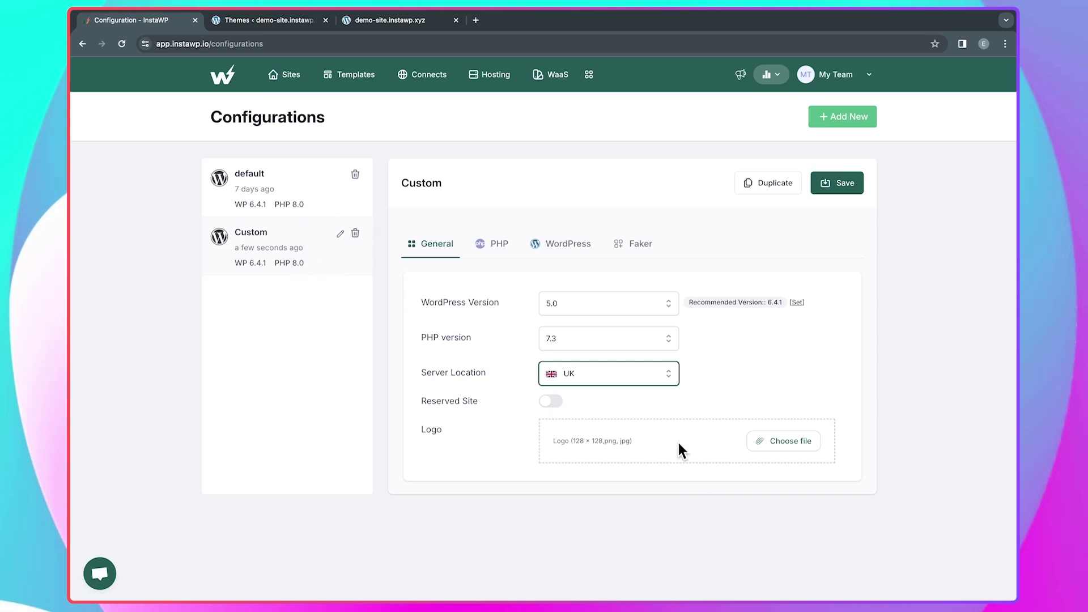
left_click(555, 403)
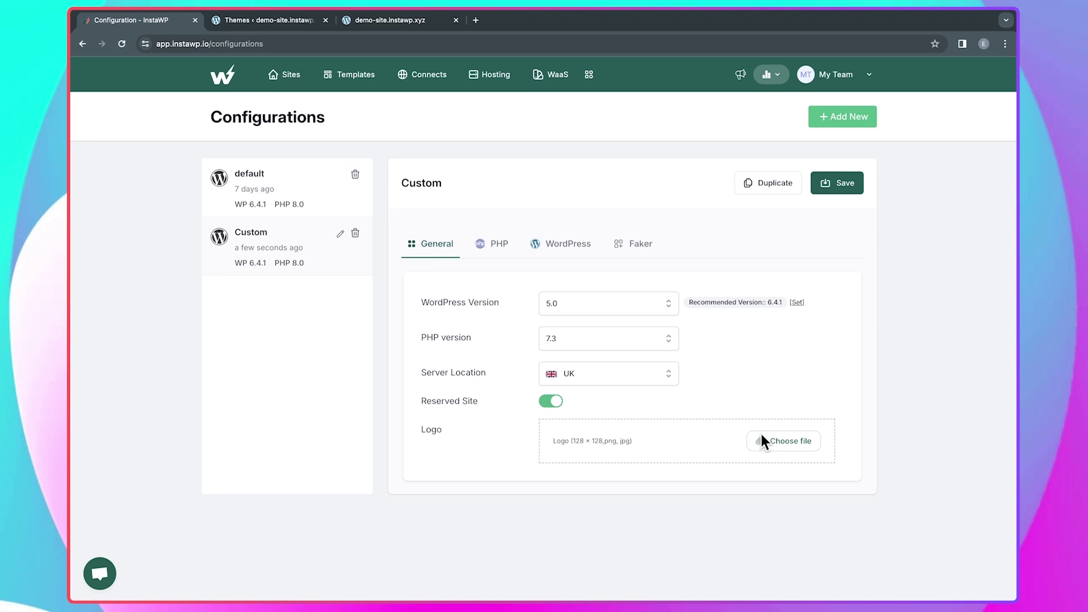
Review the PHP settings of the Custom configuration, from max_execution_time to the PHP worker limit
left_click(499, 249)
scroll(624, 397, "down", 2)
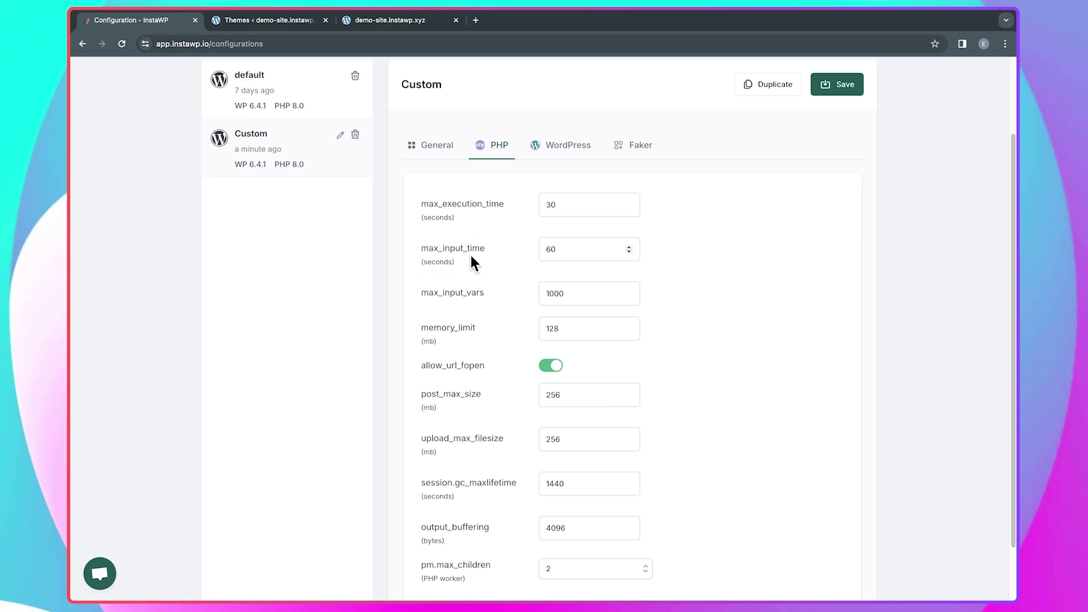
scroll(582, 325, "down", 2)
scroll(582, 325, "up", 5)
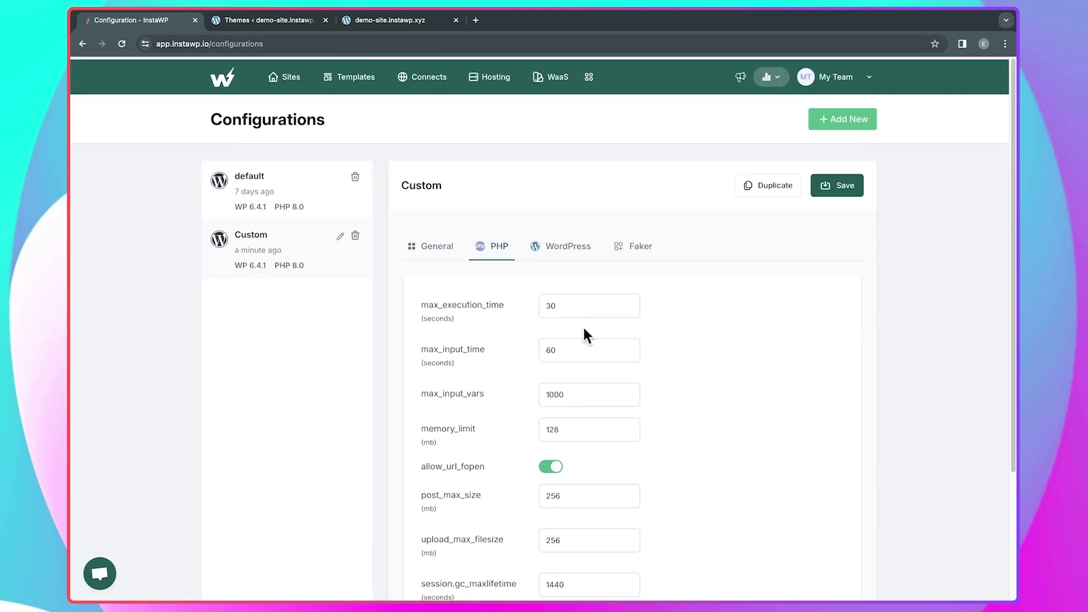
Enable WP_DEBUG in the Custom configuration's WordPress settings and review the site defaults, multisite and pre-install options
left_click(564, 248)
scroll(549, 363, "down", 1)
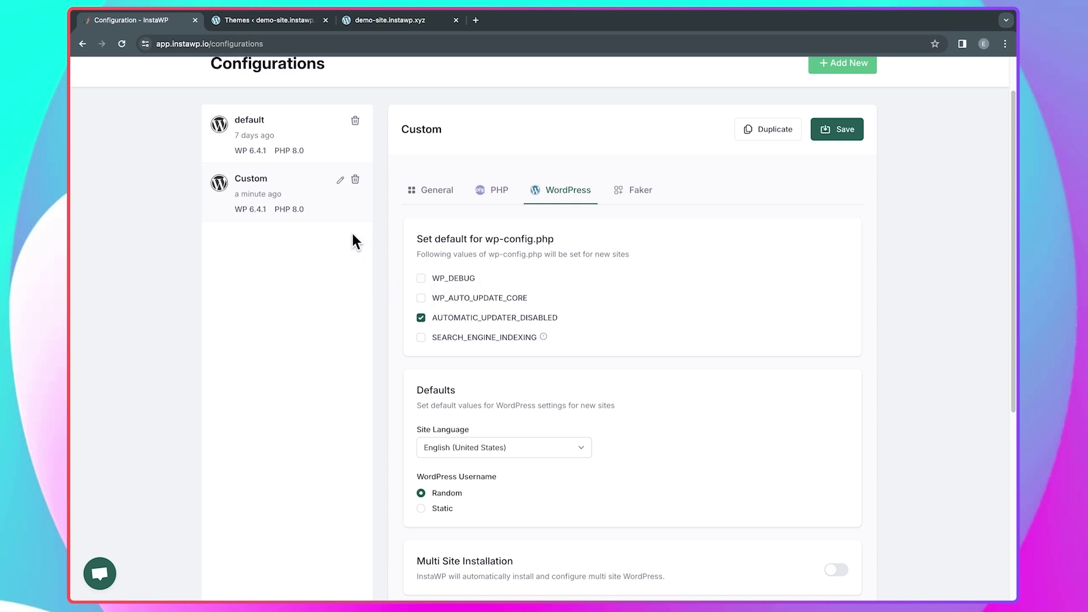
scroll(307, 244, "up", 1)
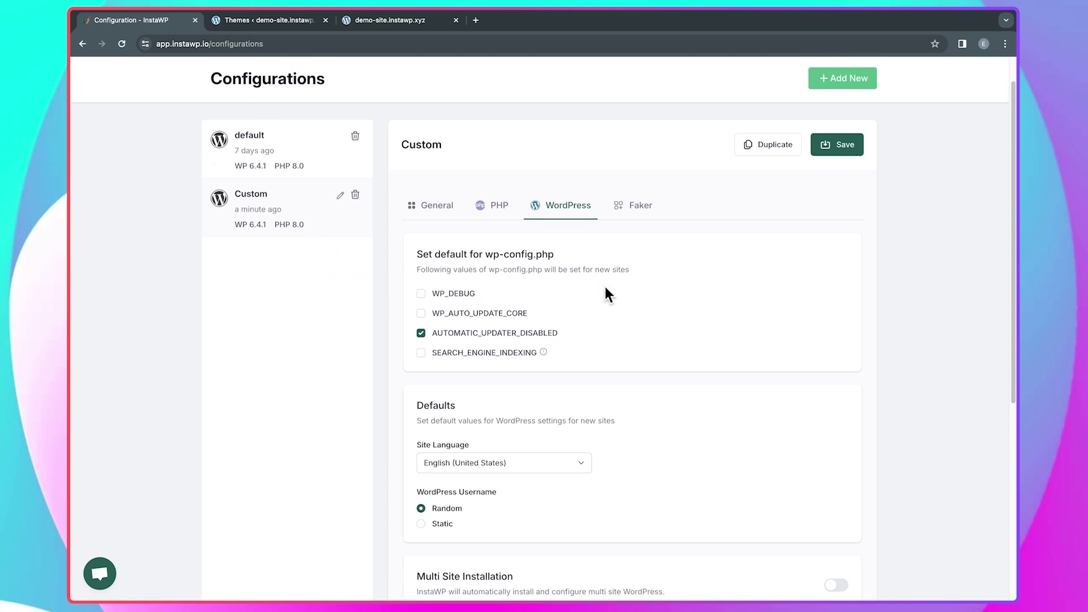
left_click(421, 294)
scroll(644, 387, "down", 3)
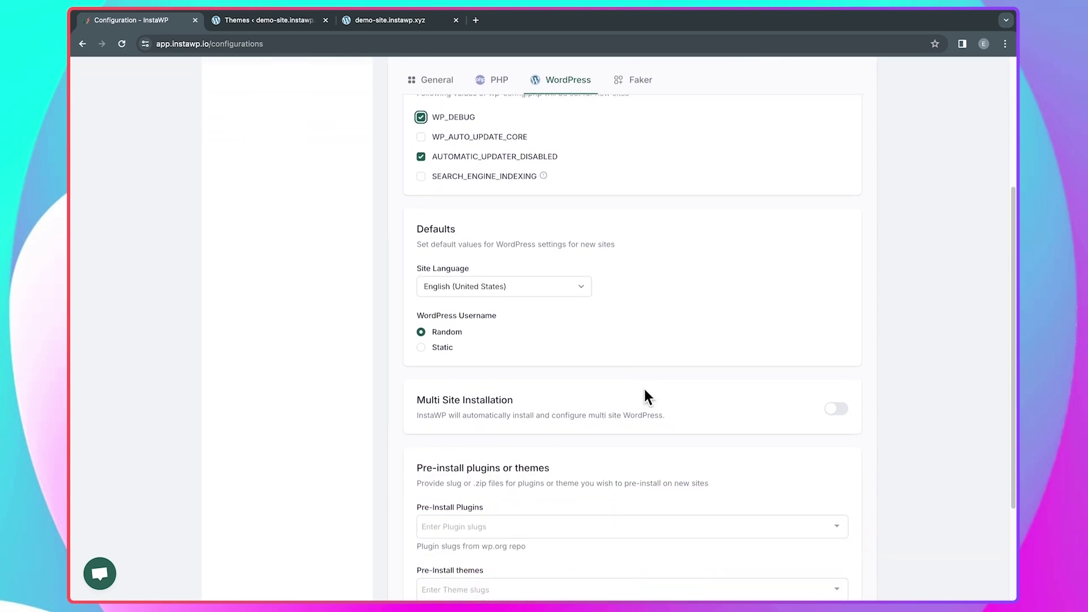
scroll(627, 397, "down", 2)
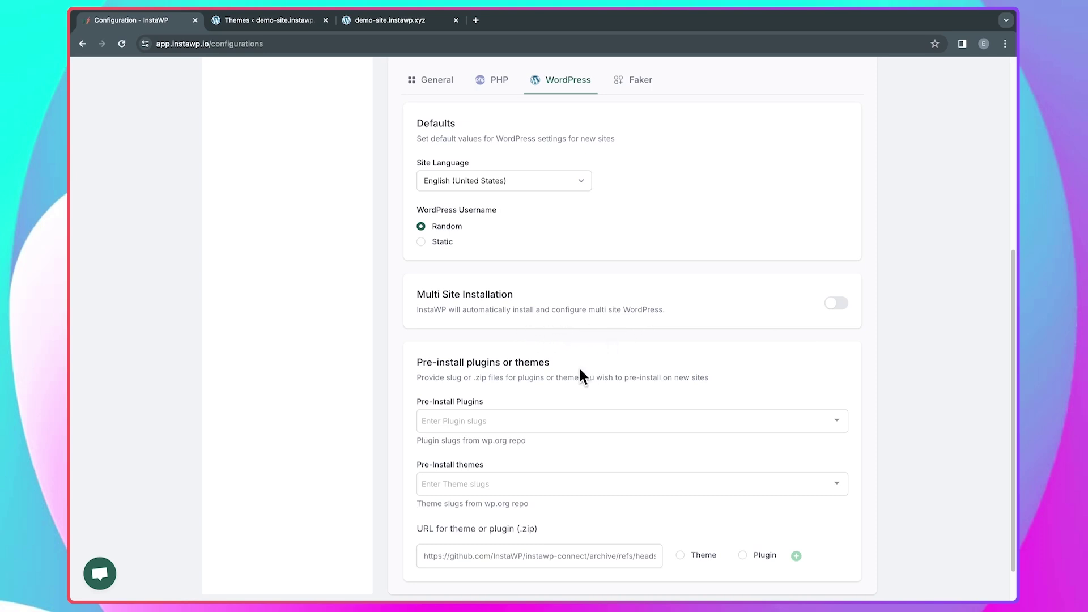
scroll(578, 372, "down", 2)
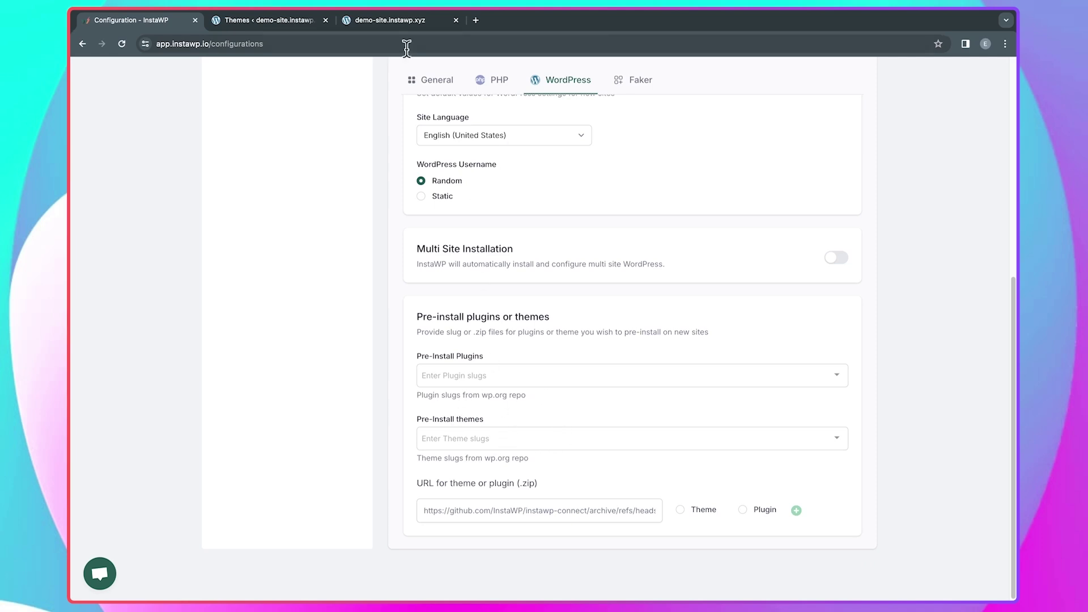
Open wordpress.org in a new browser tab and browse its plugin directory
left_click(476, 20)
type("wordpress.org")
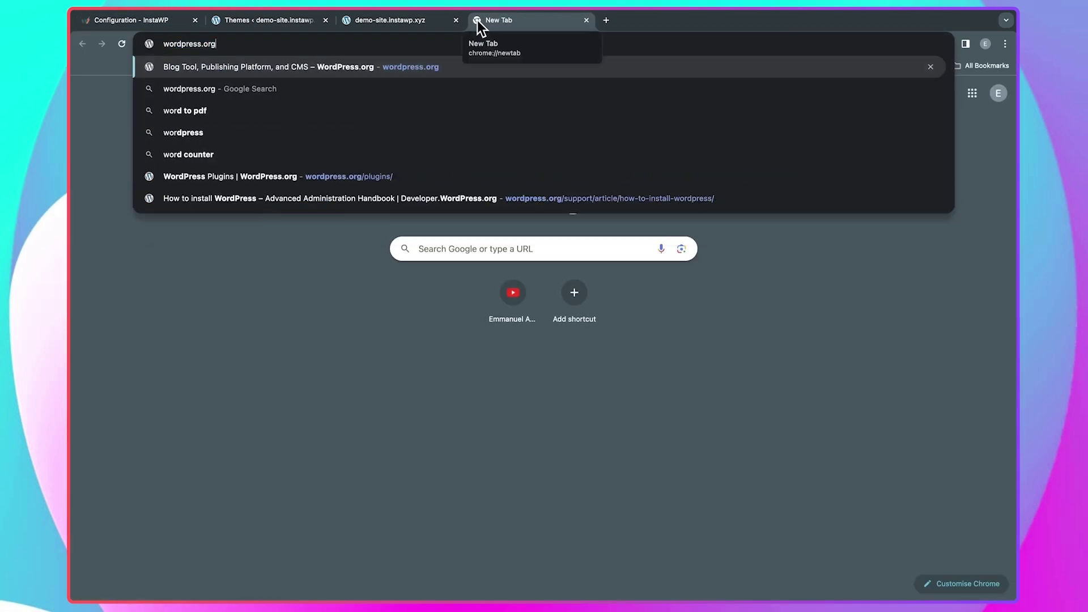
key("Return")
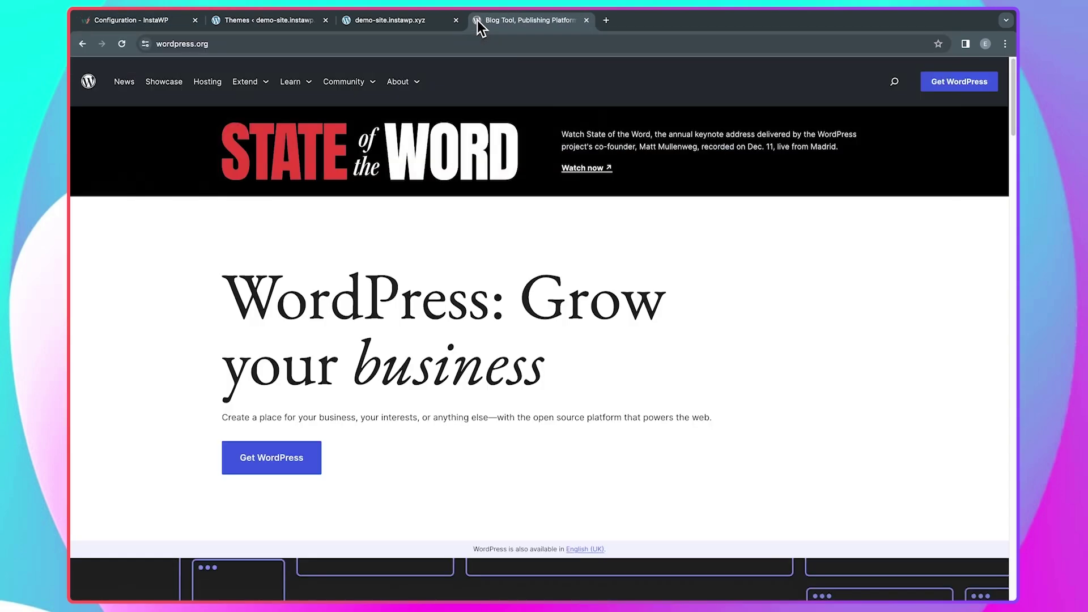
left_click(251, 86)
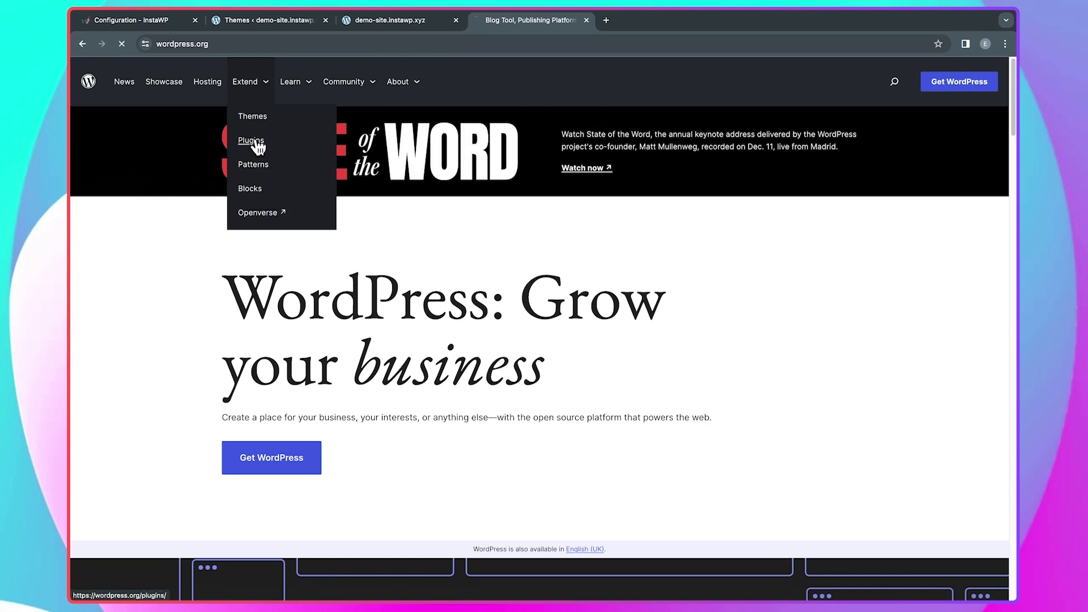
left_click(251, 141)
scroll(397, 272, "down", 1)
scroll(413, 286, "down", 2)
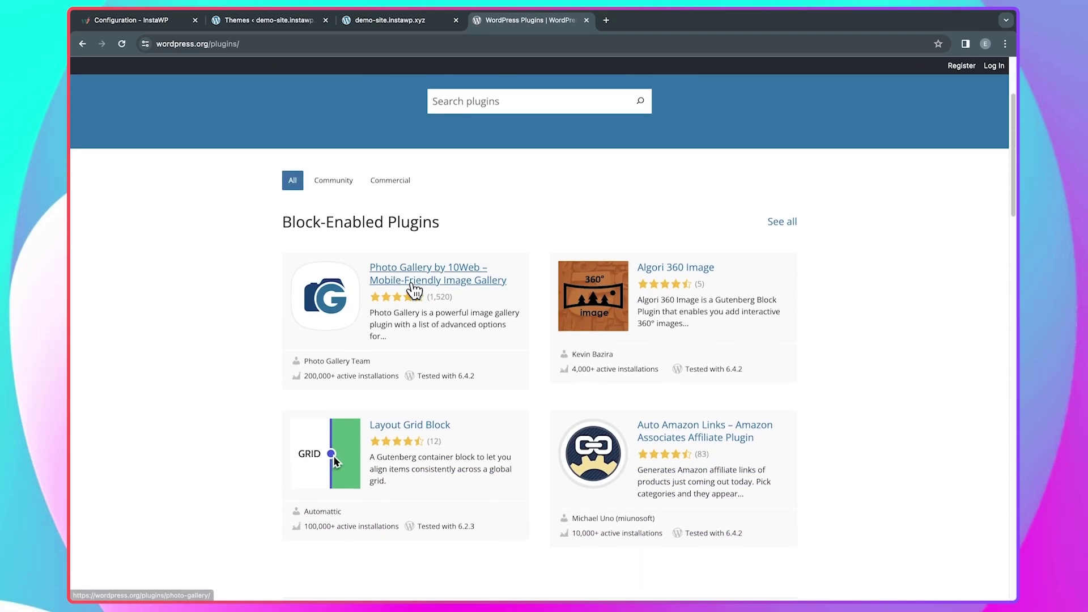
Search the plugin directory for elementor and open the Elementor Website Builder plugin page
scroll(448, 249, "up", 3)
left_click(467, 255)
type("ele")
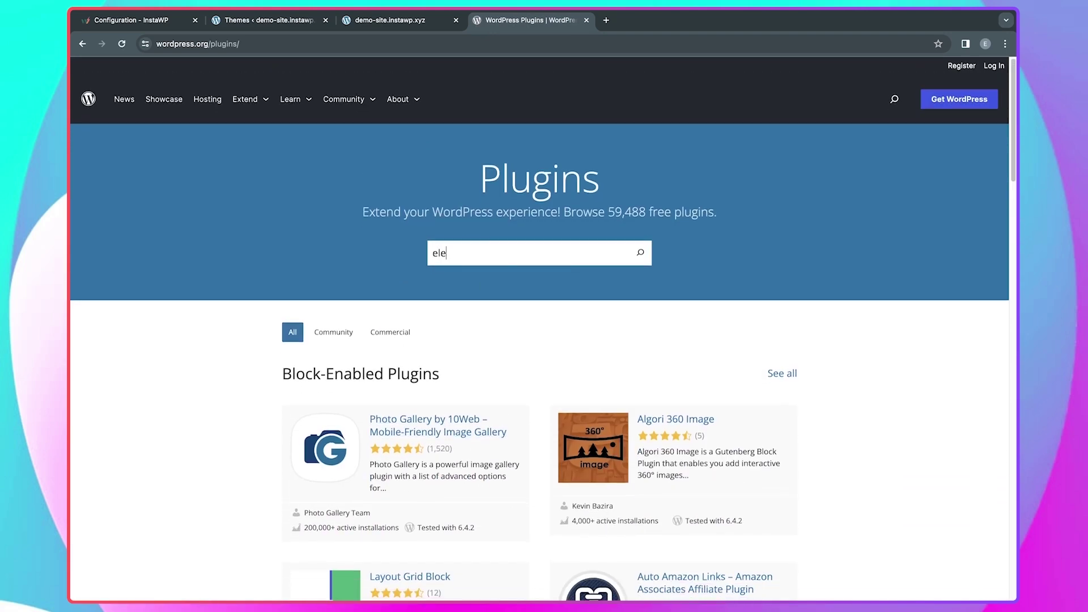
type("mentor")
key("Return")
left_click(398, 251)
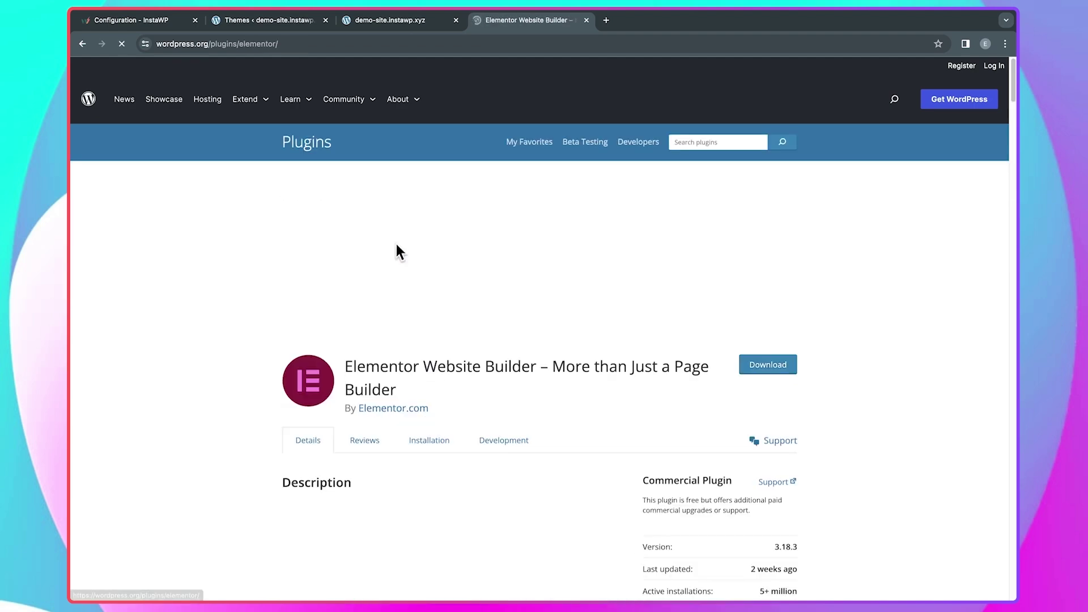
Copy the slug elementor from the plugin page's address and add it to the Custom configuration's Pre-Install Plugins
left_click(243, 44)
left_click(259, 45)
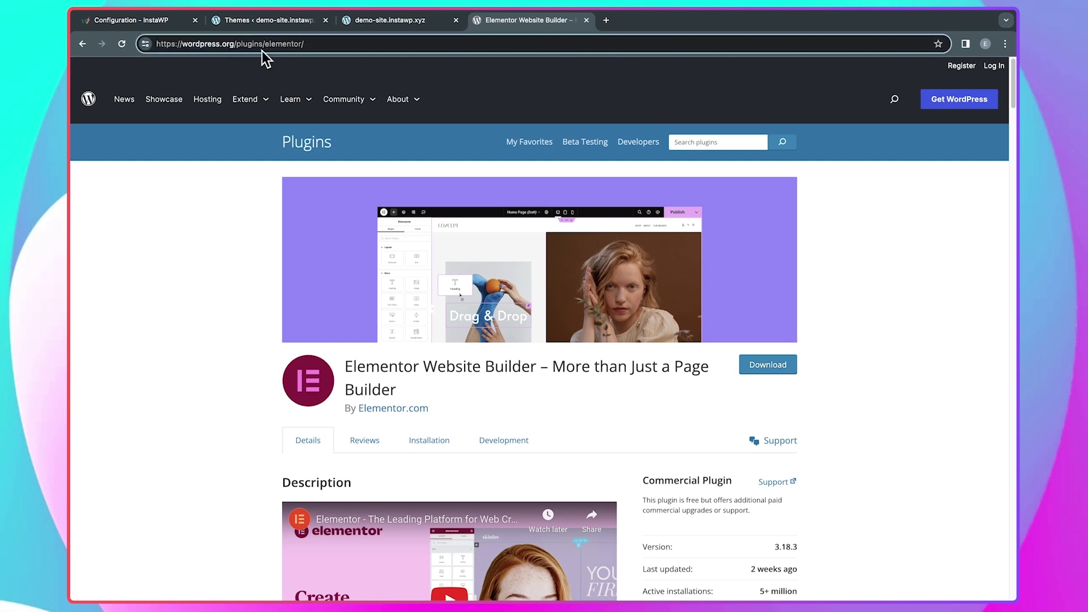
left_click_drag(265, 44, 302, 43)
key("ctrl+c")
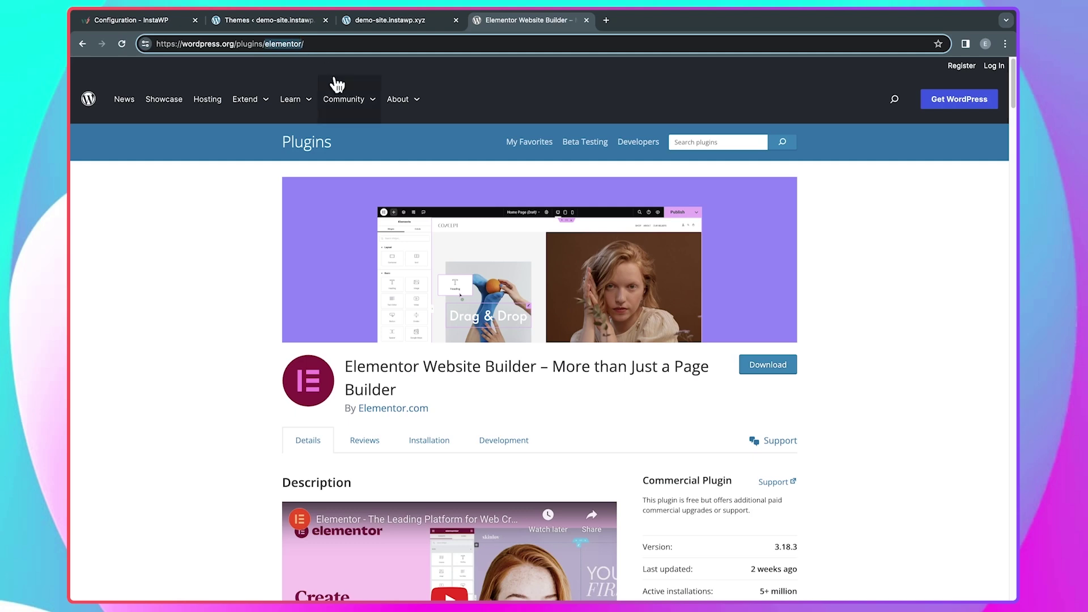
left_click(166, 22)
left_click(487, 380)
key("ctrl+v")
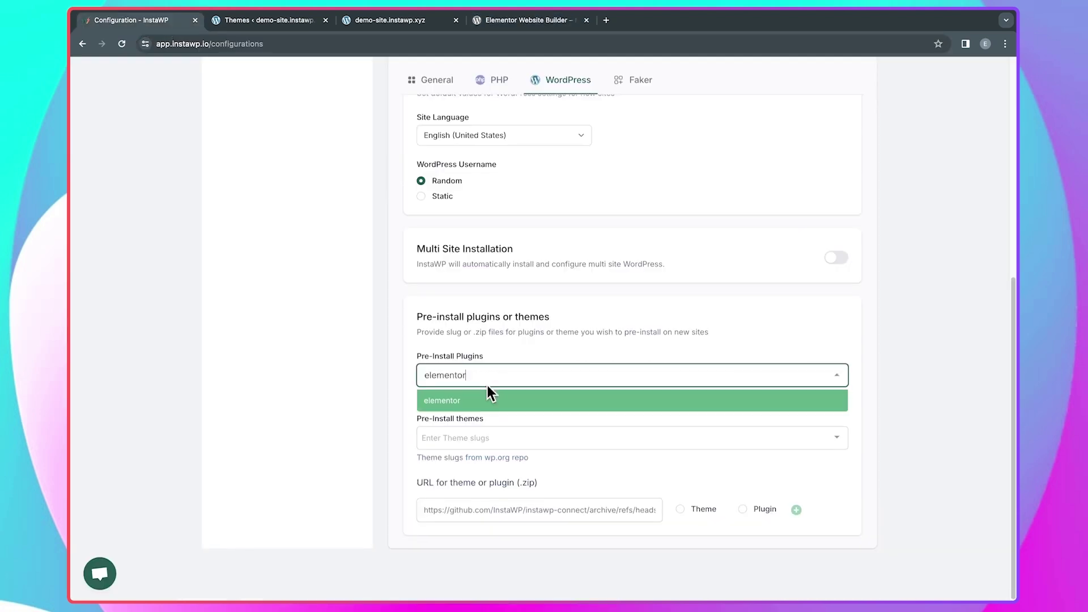
key("Return")
Go back to the elementor search results on wordpress.org and open the Essential Addons for Elementor plugin page
left_click(509, 20)
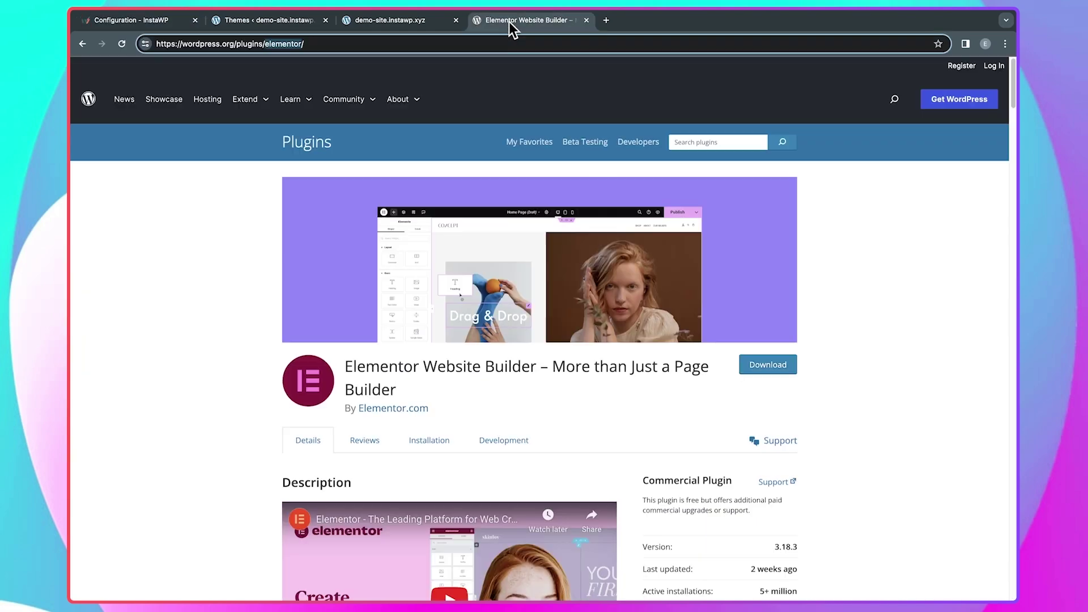
left_click(83, 45)
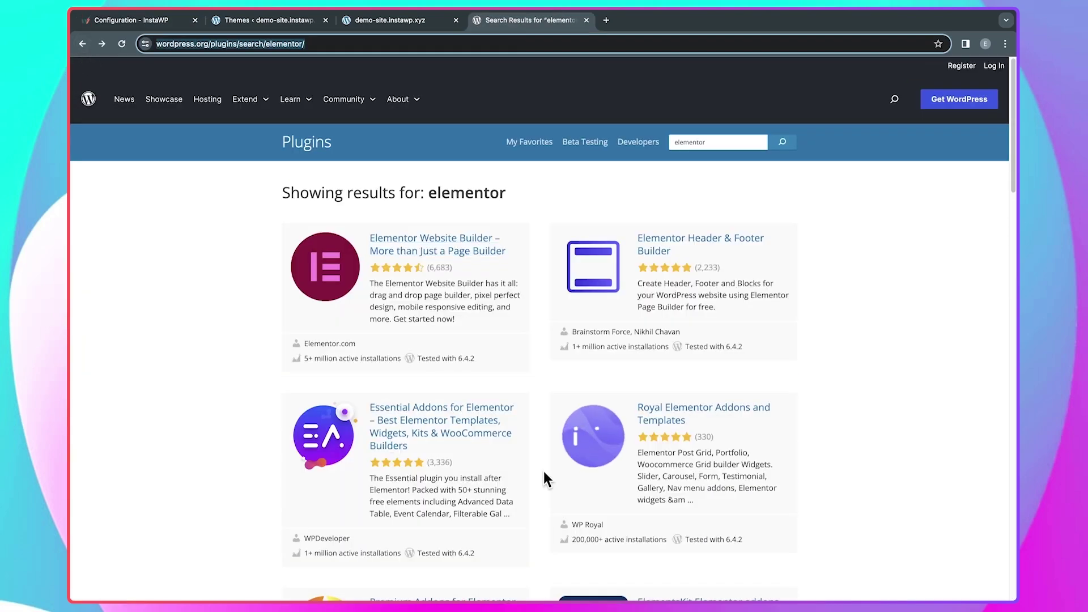
left_click(464, 409)
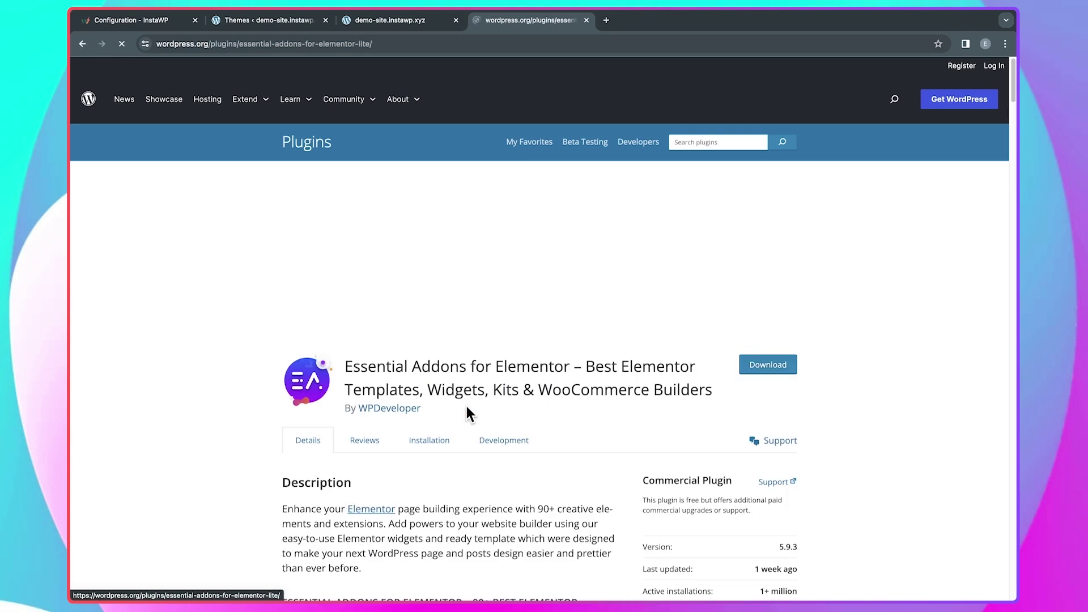
Copy the slug essential-addons-for-elementor-lite from the plugin page's address and add it to the Custom configuration's Pre-Install Plugins
left_click(242, 44)
left_click(242, 44)
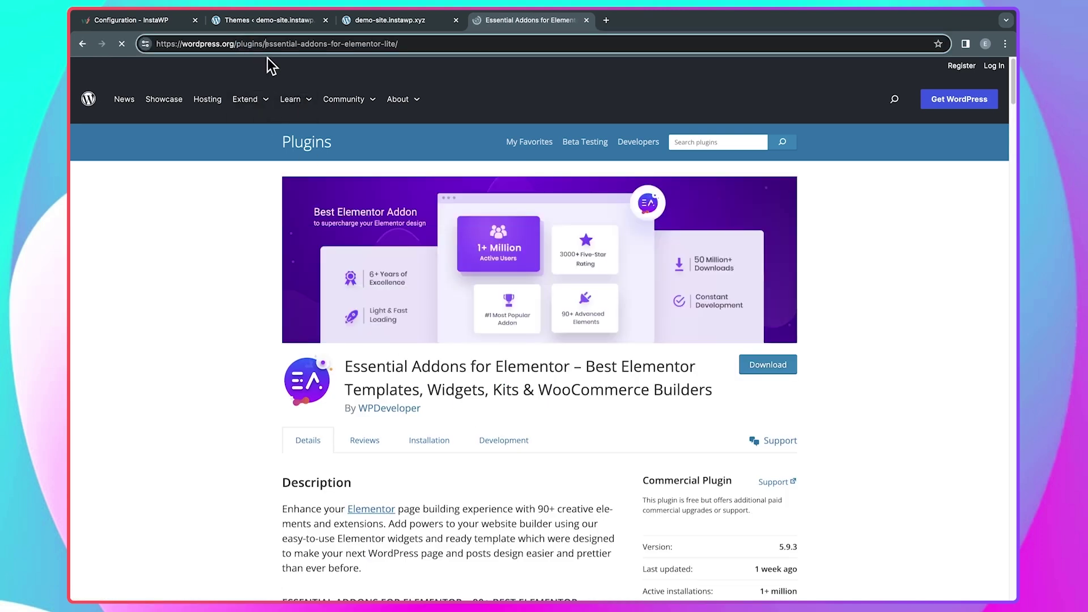
key("shift+Right")
key("shift+Right")
key("shift+Right")
key("shift+Right")
key("shift+Right")
key("shift+Right")
key("shift+Right")
key("shift+Right")
key("shift+Right")
key("shift+Right")
key("shift+Right")
key("shift+Right")
key("shift+Right")
key("shift+Right")
key("shift+Right")
key("shift+Right")
key("shift+Right")
key("shift+Right")
key("shift+Right")
key("shift+Right")
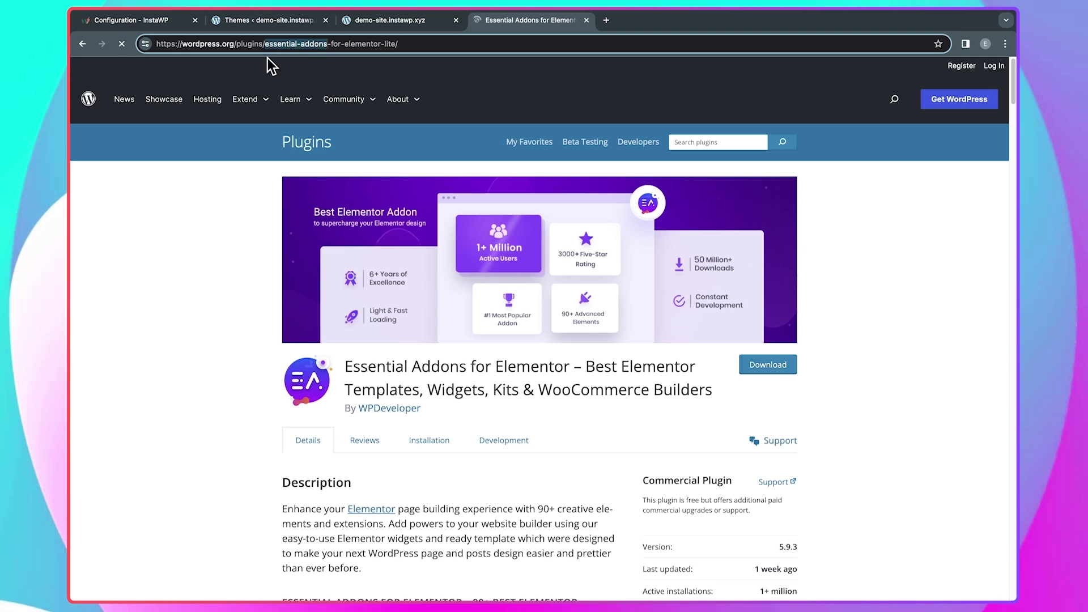
key("super+1")
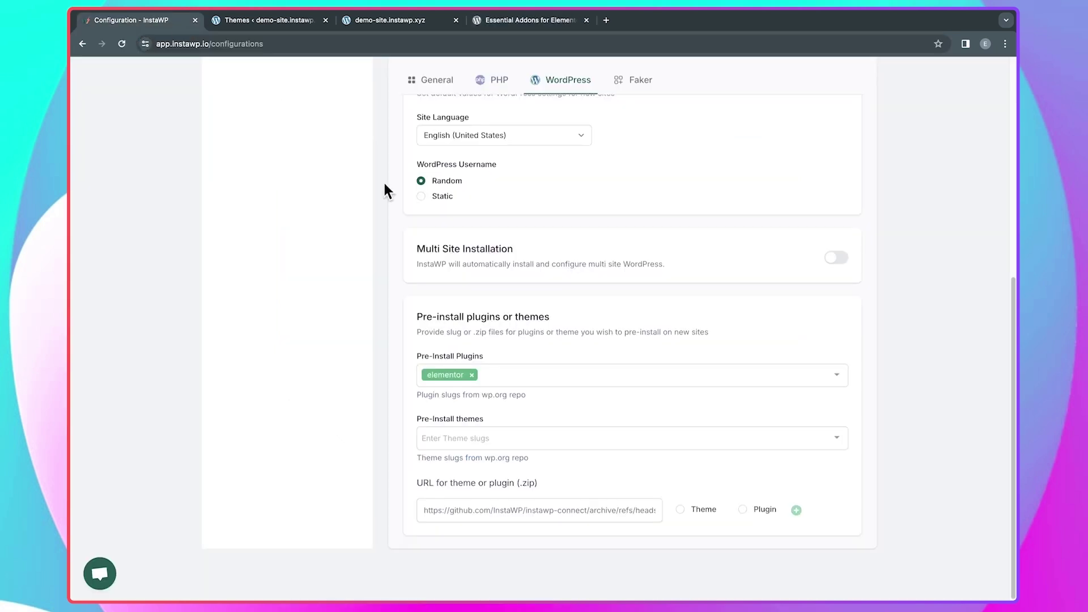
left_click(512, 380)
type("essential-addons-for-elementor-lite")
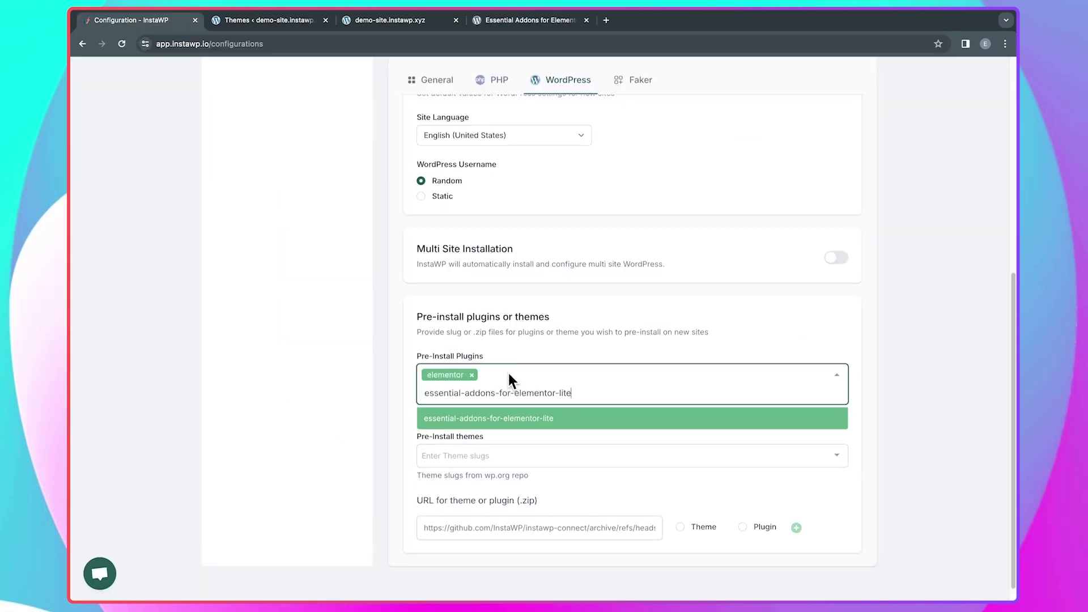
left_click(617, 418)
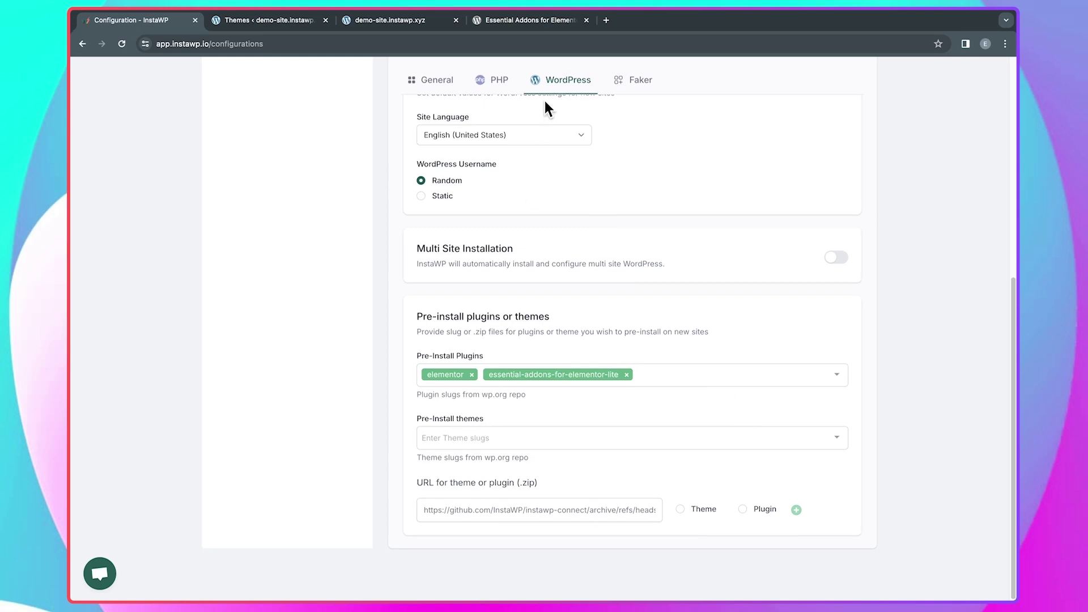
Search the wordpress.org theme directory for astra and open the Astra theme page
left_click(533, 22)
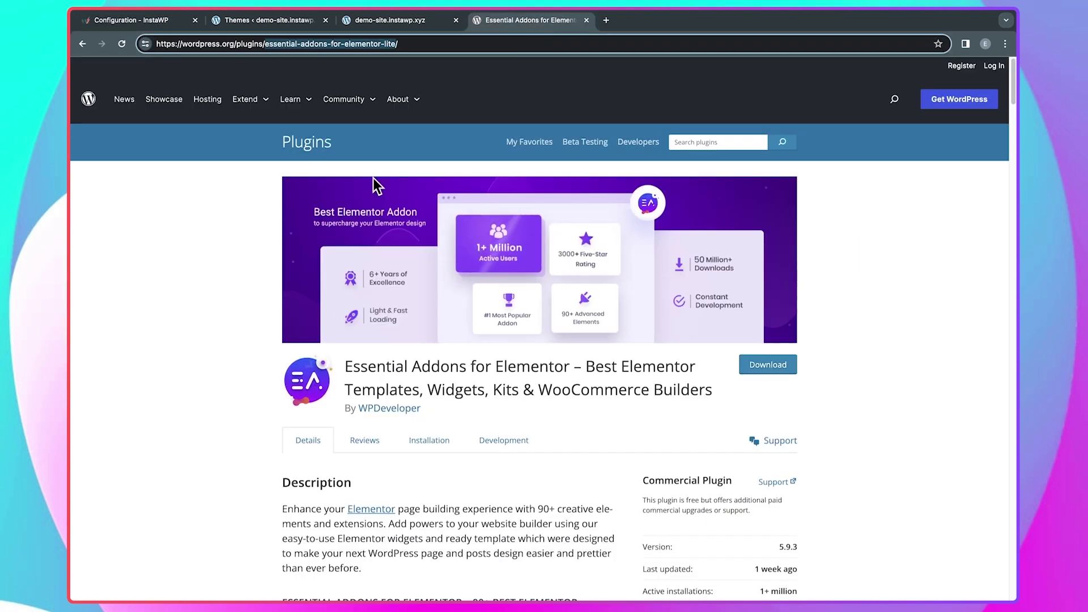
left_click(253, 100)
left_click(255, 143)
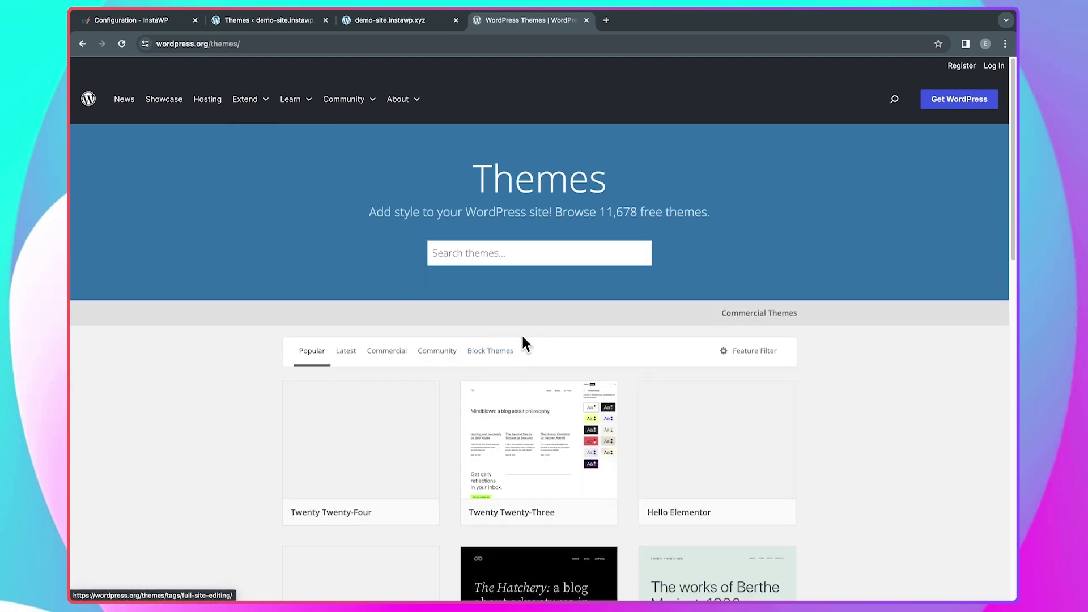
left_click(513, 261)
type("a")
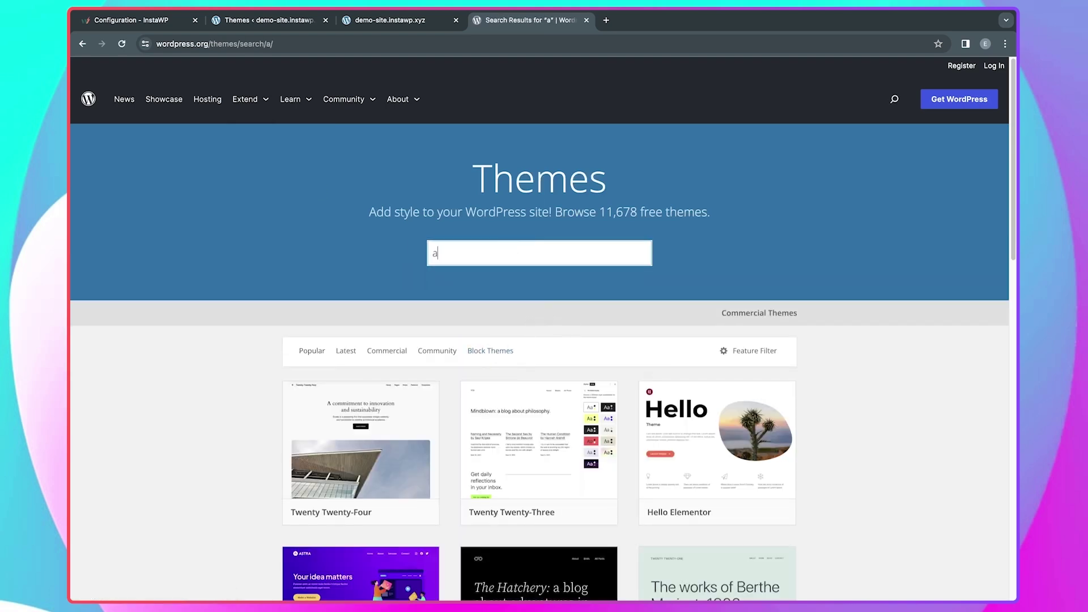
type("stra")
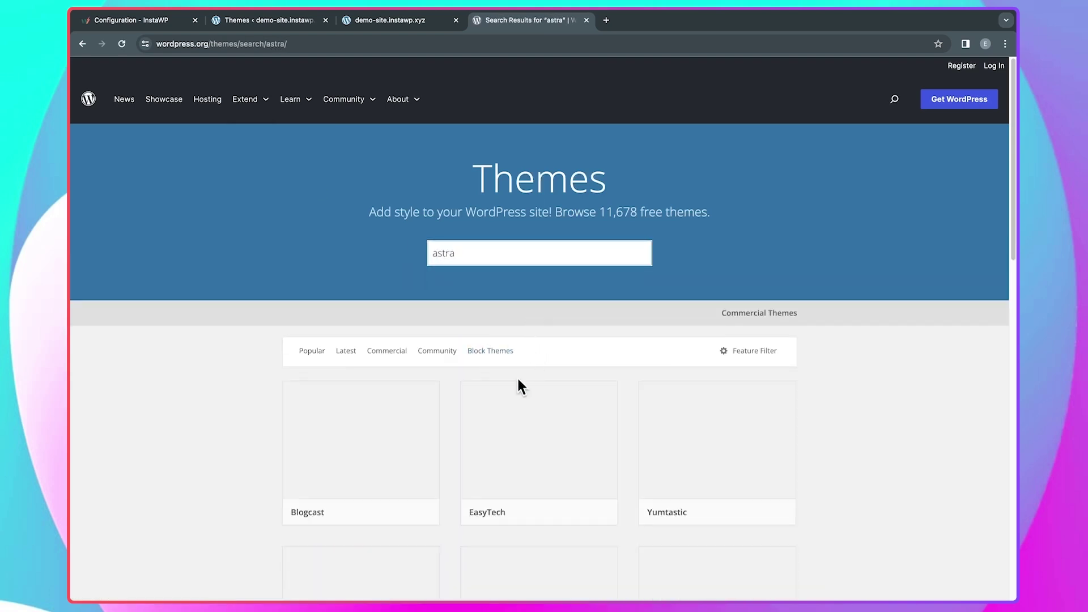
left_click(372, 473)
Take the slug astra from the theme page's address and add it to the Custom configuration's Pre-Install themes
left_click(247, 43)
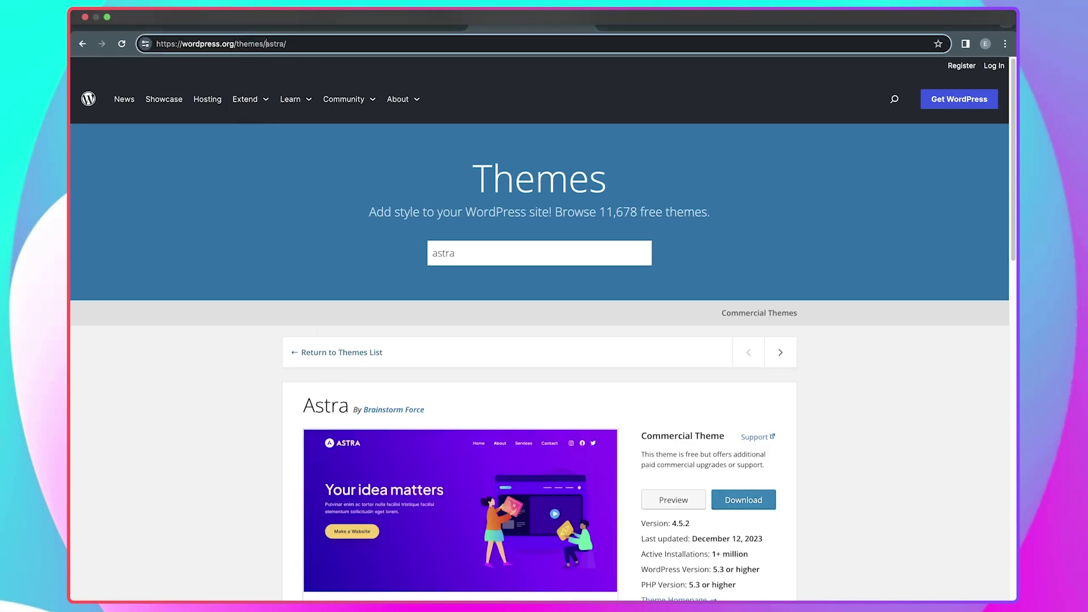
left_click(163, 20)
left_click(480, 442)
type("astra")
key("Return")
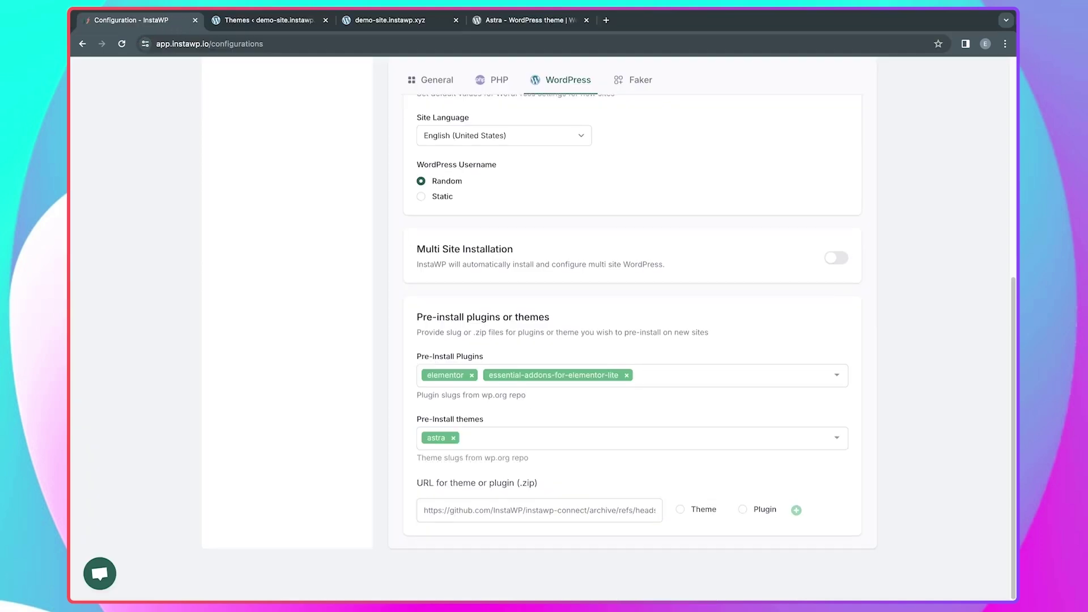
Enable Core Faker in the Custom configuration's Faker settings and set the number of posts to 5
scroll(930, 483, "up", 5)
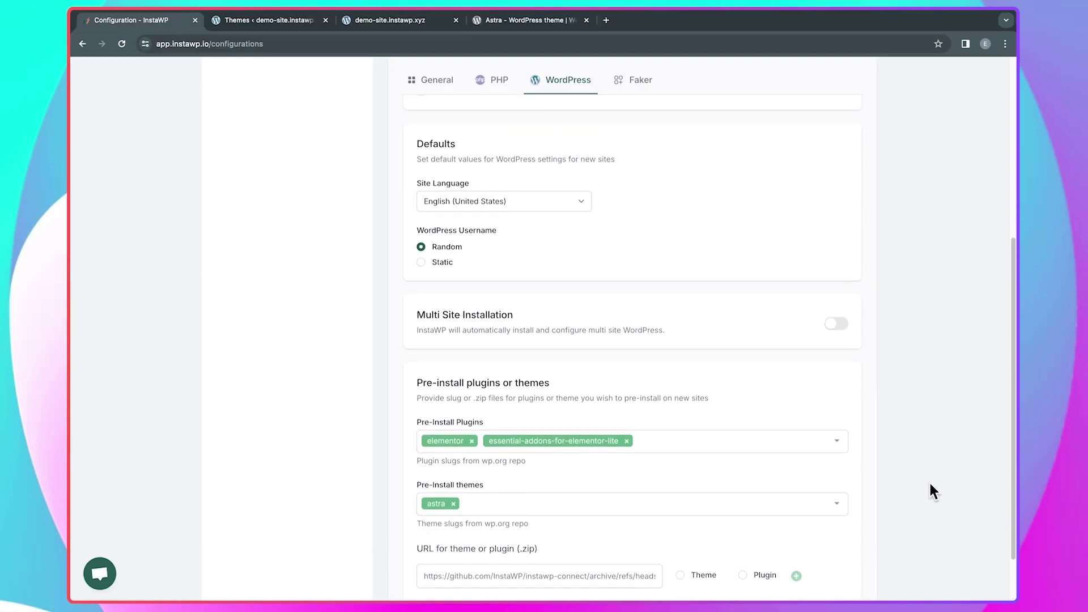
scroll(929, 480, "up", 4)
scroll(929, 480, "down", 2)
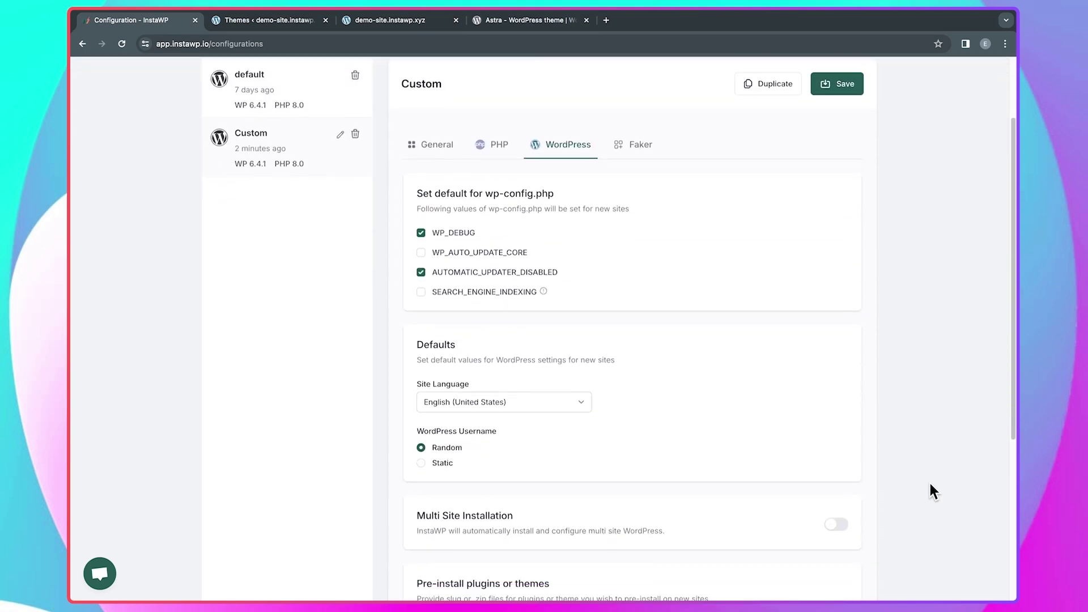
scroll(930, 481, "up", 1)
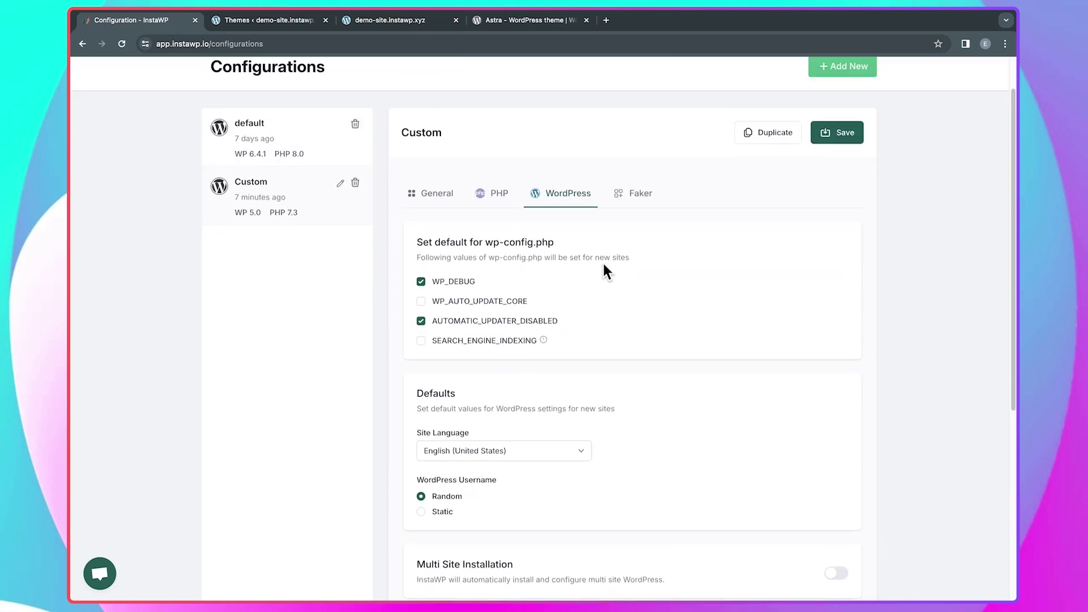
left_click(643, 197)
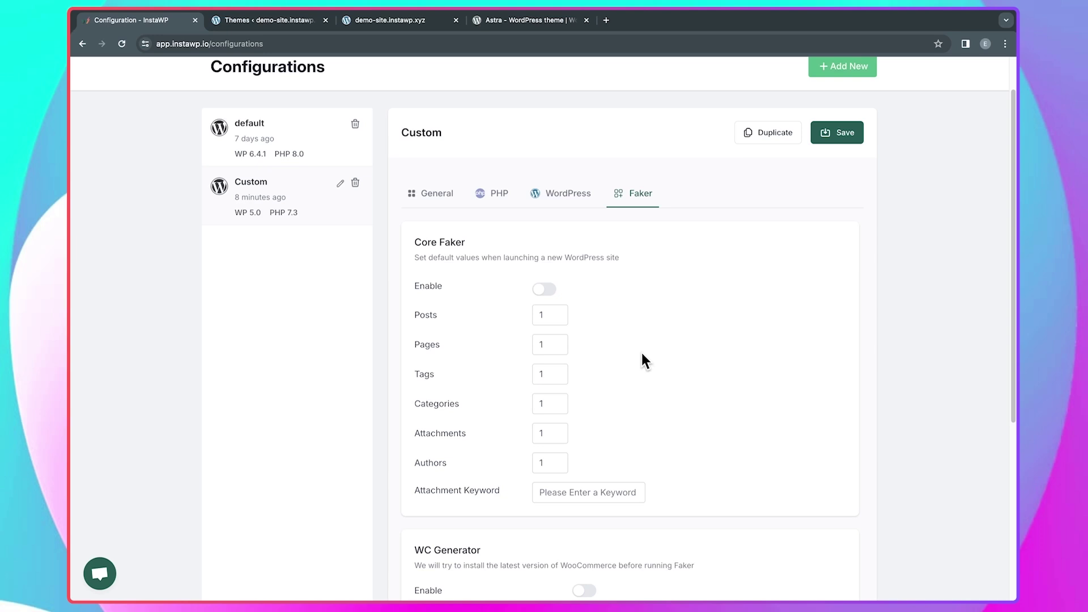
scroll(630, 427, "down", 1)
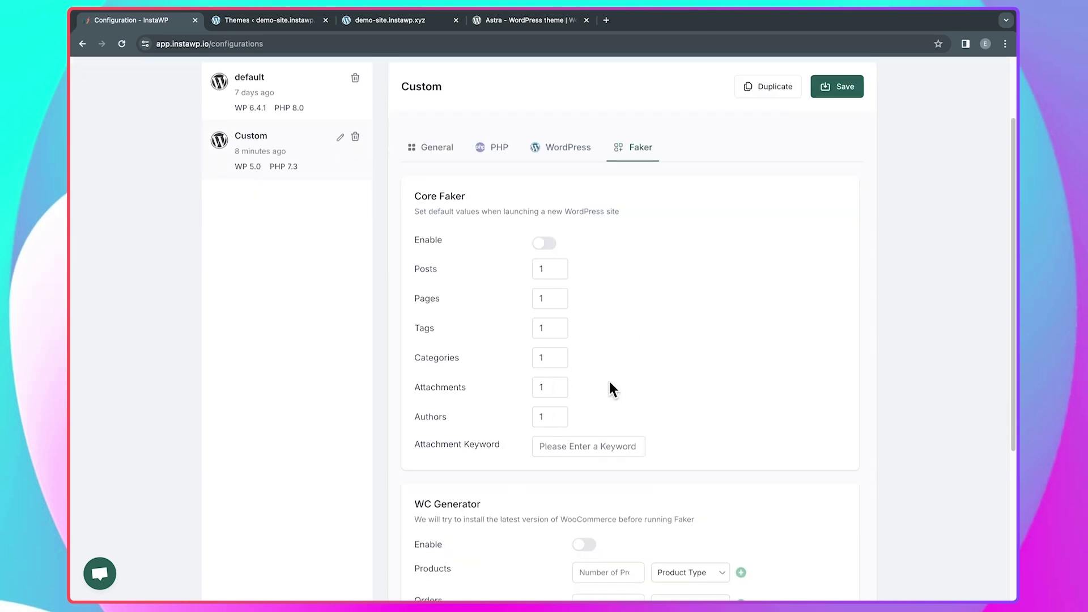
left_click(544, 244)
left_click(548, 272)
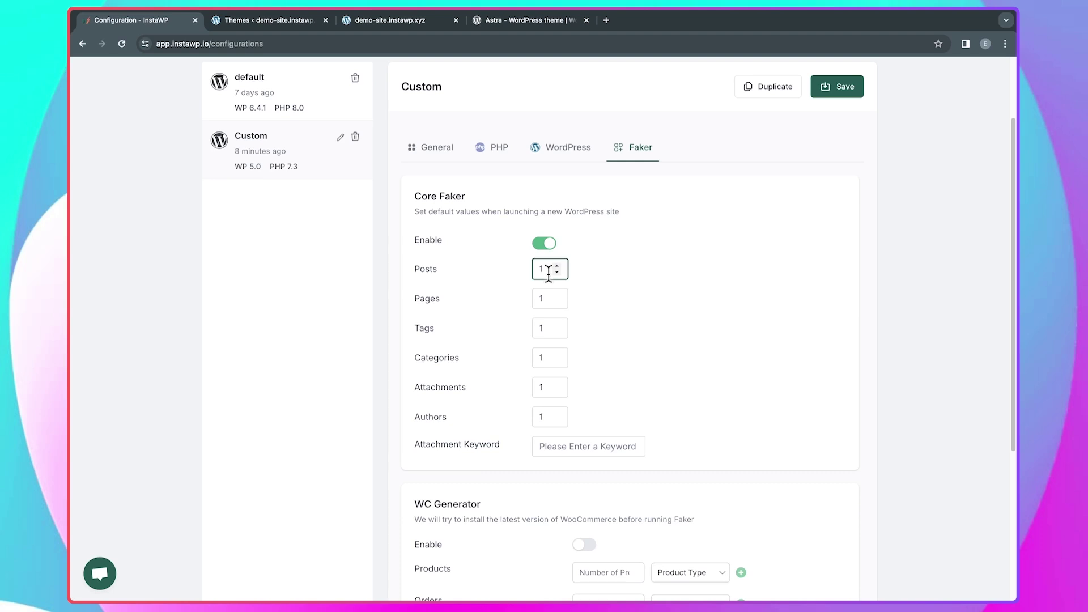
key("BackSpace")
type("5")
Set the Core Faker to generate 10 pages and 5 categories
left_click(550, 299)
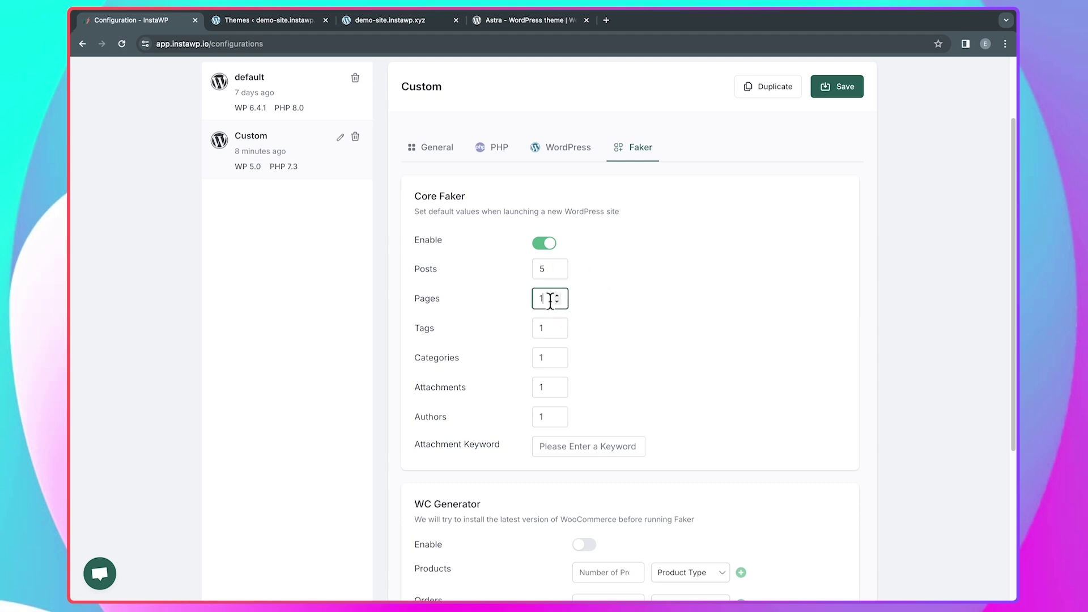
double_click(546, 299)
type("10")
left_click(625, 339)
left_click(545, 359)
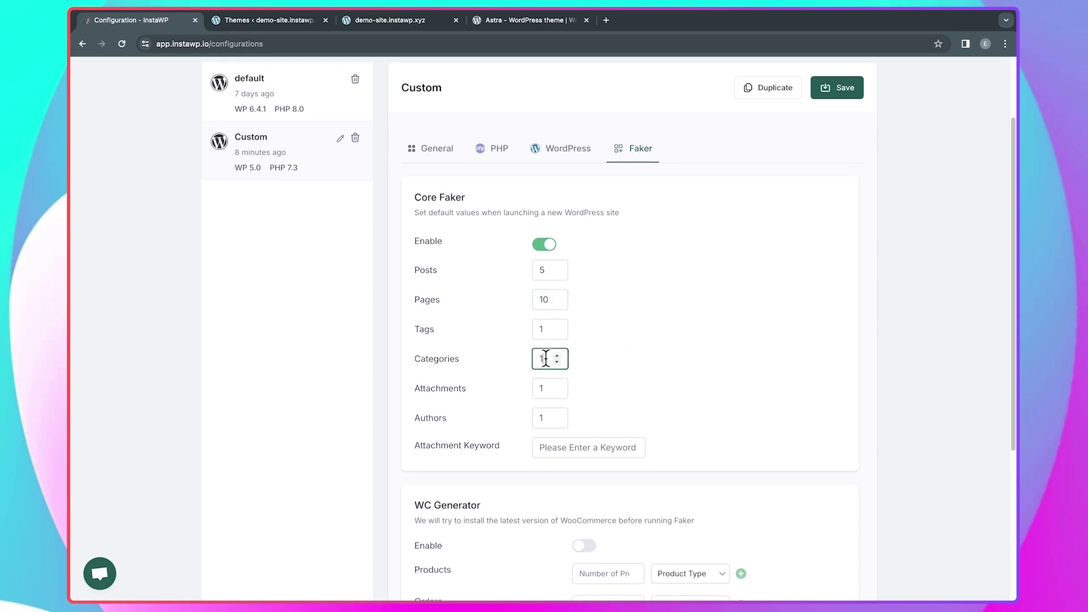
double_click(545, 359)
type("5")
left_click(652, 400)
Look over the WC Generator options and save the Custom configuration
scroll(652, 400, "down", 2)
scroll(652, 400, "down", 3)
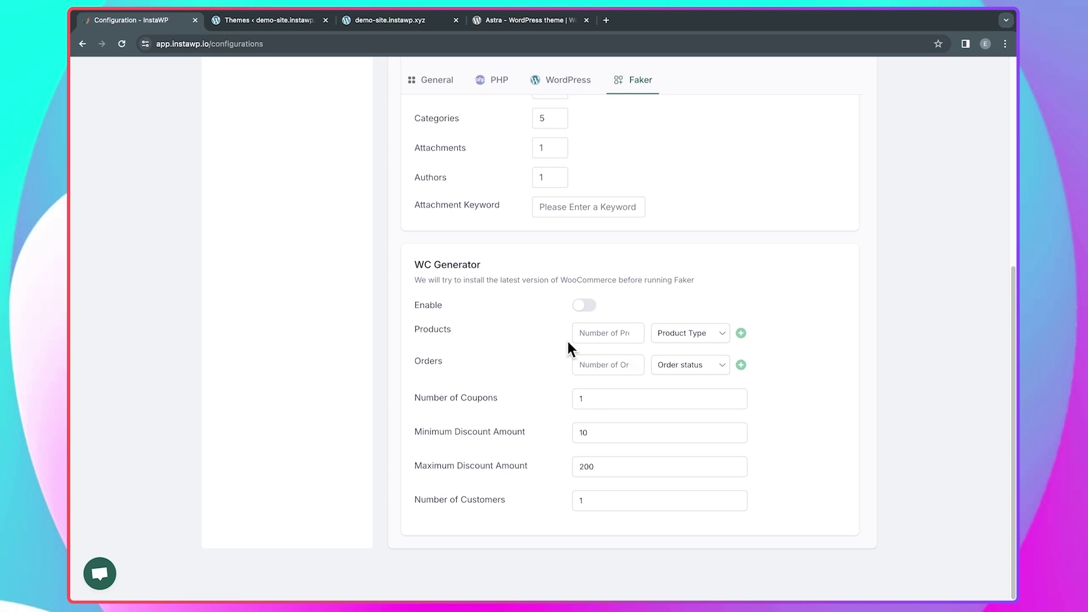
scroll(660, 361, "up", 6)
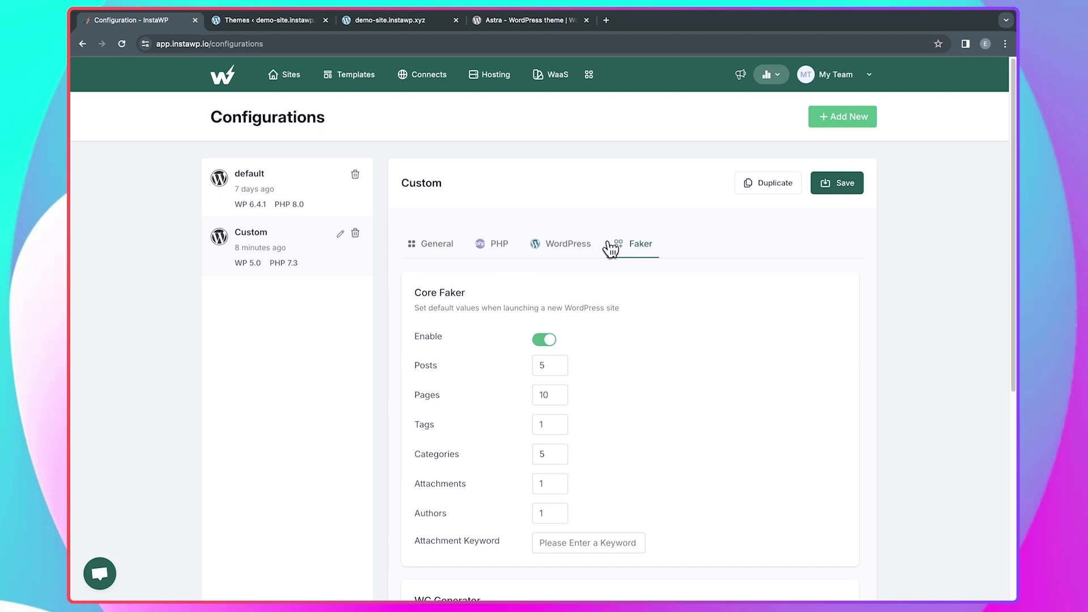
left_click(840, 185)
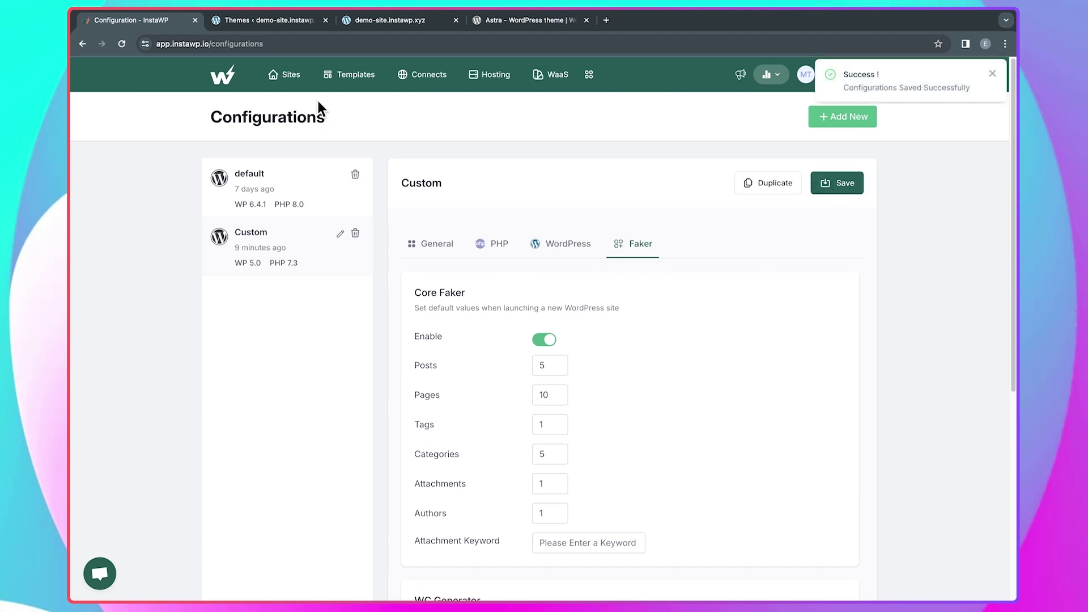
Create a new site from scratch on the Sites page using the Custom configuration
left_click(290, 85)
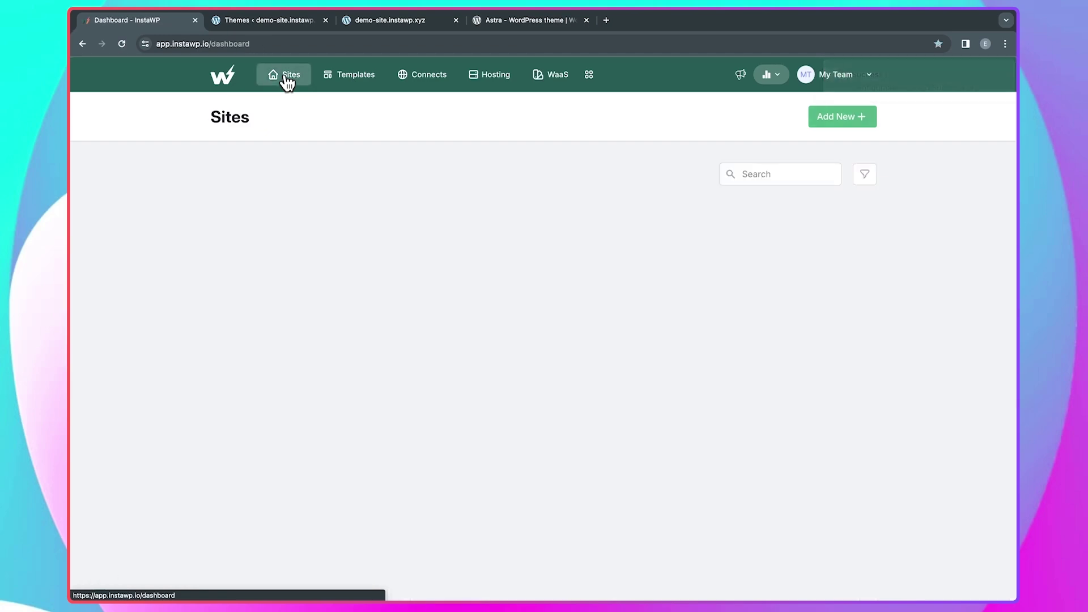
left_click(833, 119)
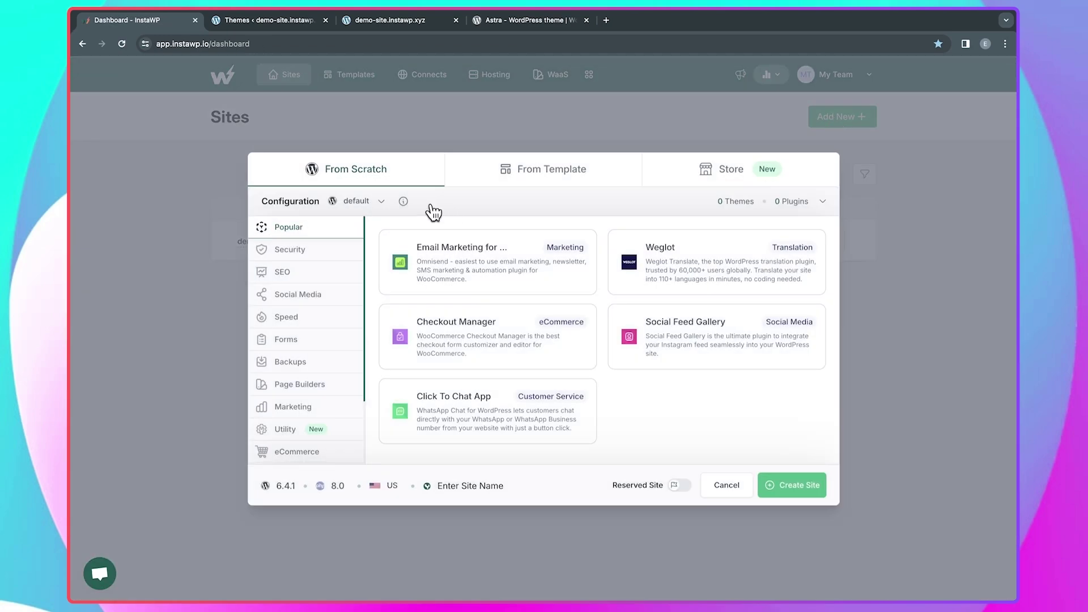
left_click(379, 206)
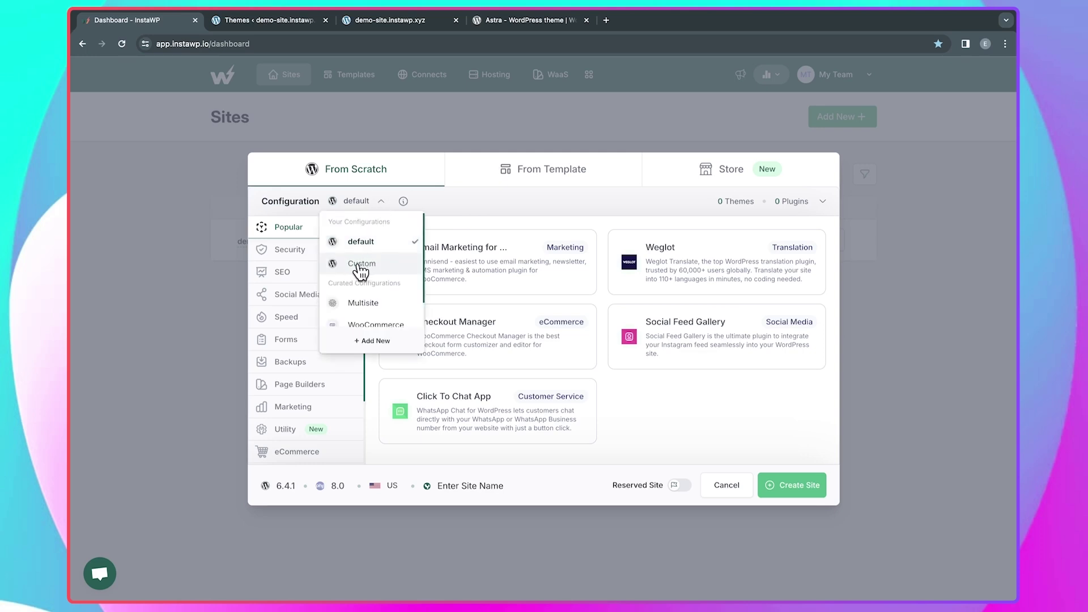
left_click(362, 265)
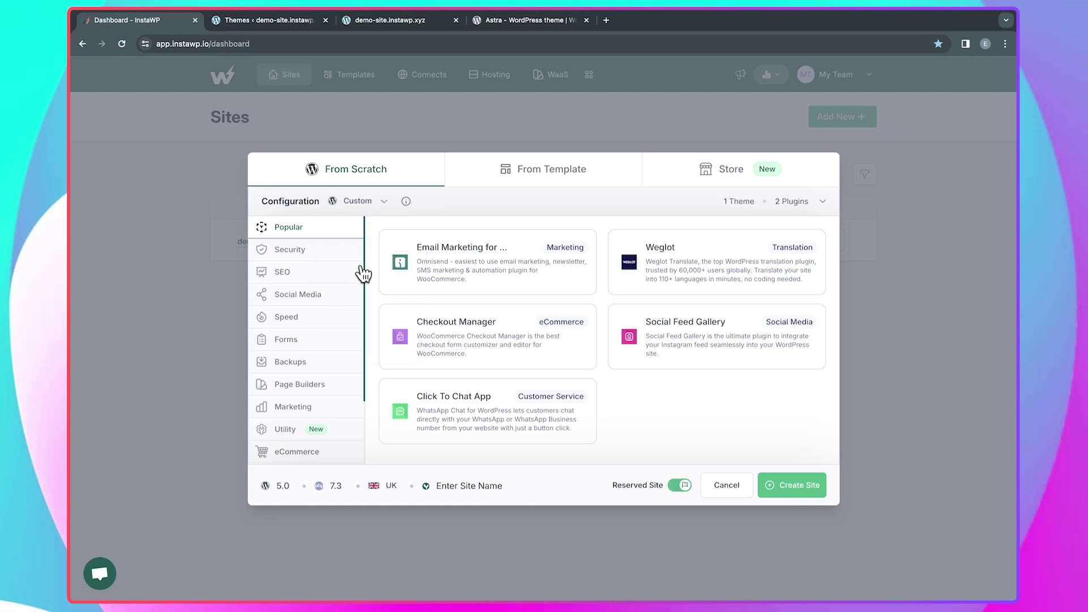
left_click(795, 491)
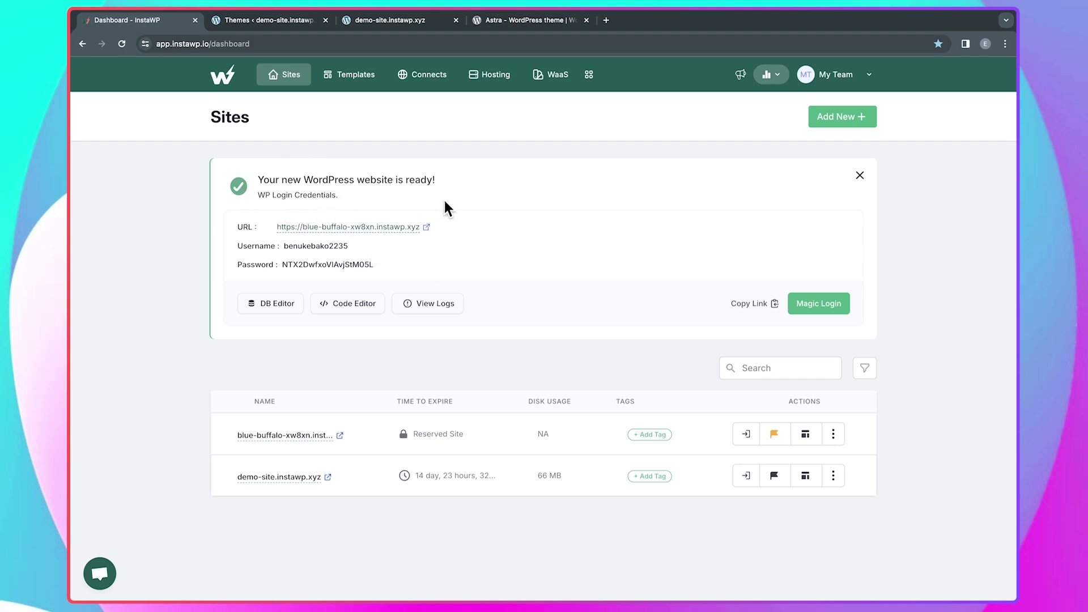
Close the leftover demo-site and wordpress.org browser tabs and open the new site's WordPress dashboard with Magic Login
left_click(325, 20)
left_click(326, 21)
left_click(327, 24)
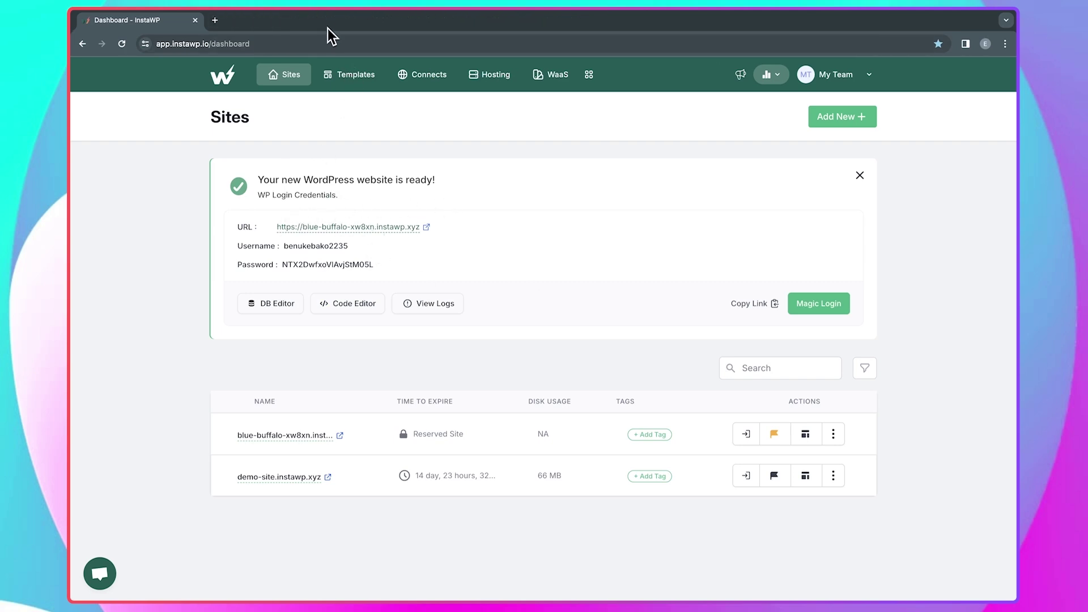
left_click(829, 307)
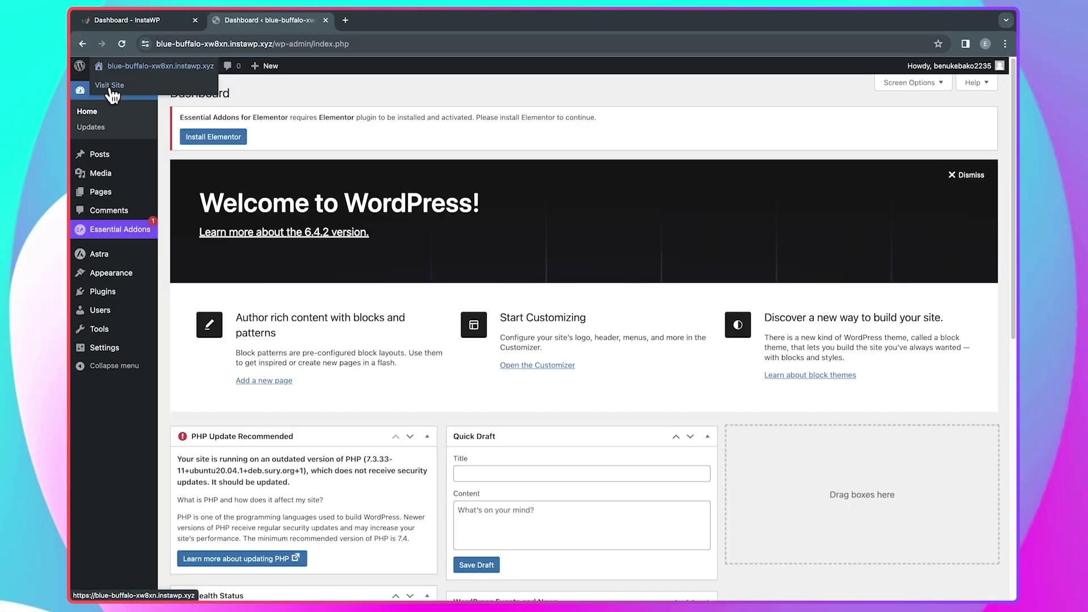
Visit the new site's front end in a separate tab and examine its generated pages and posts
right_click(111, 85)
left_click(137, 93)
left_click(369, 20)
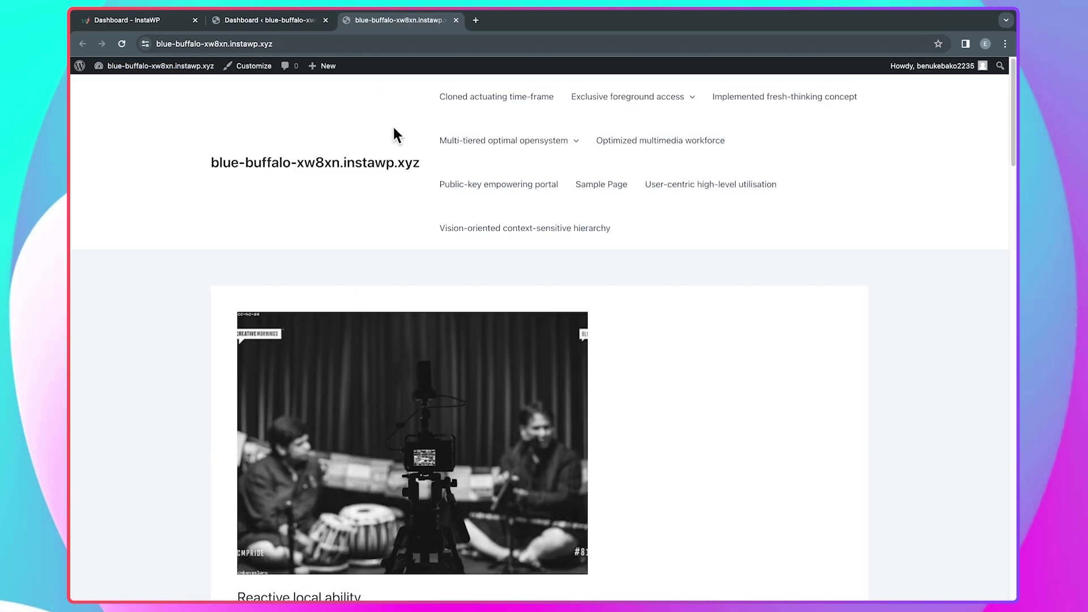
scroll(454, 255, "down", 5)
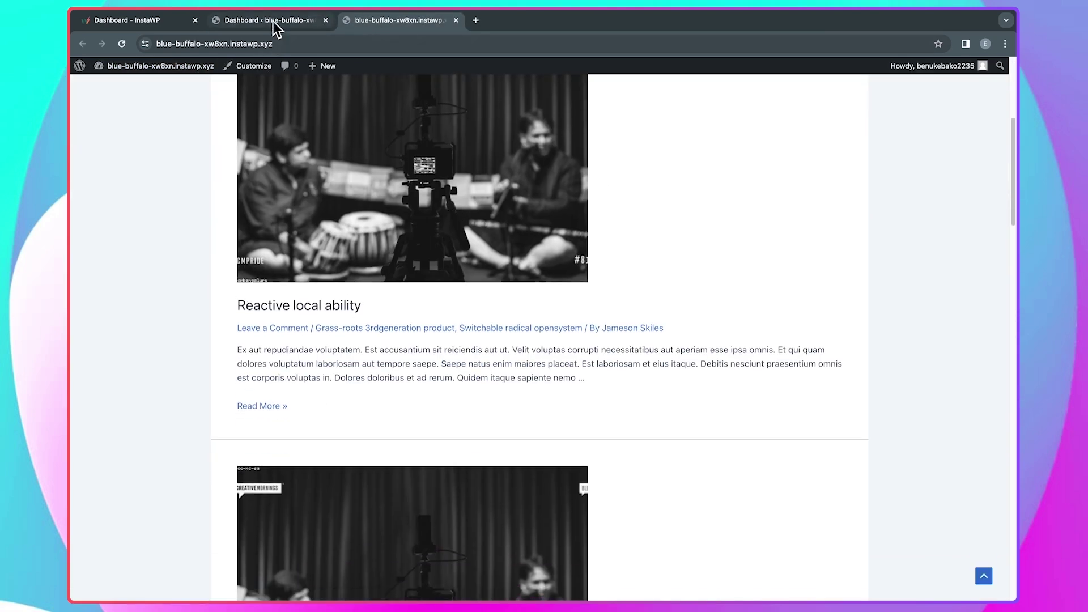
Close the new site's dashboard and front-end tabs and dismiss the site-ready notice on the InstaWP Sites page
left_click(275, 23)
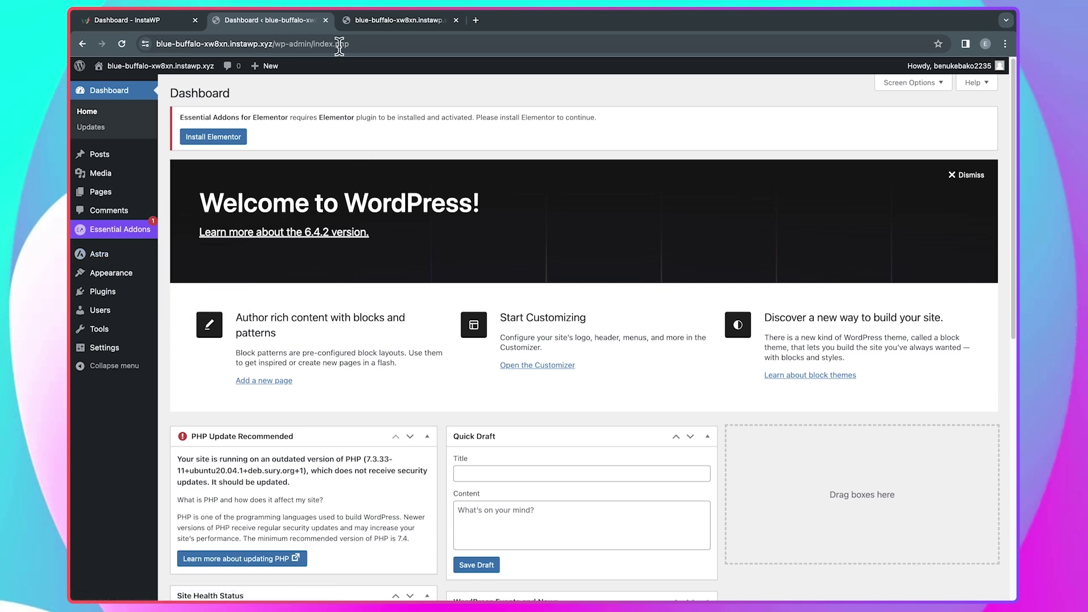
left_click(326, 20)
left_click(325, 20)
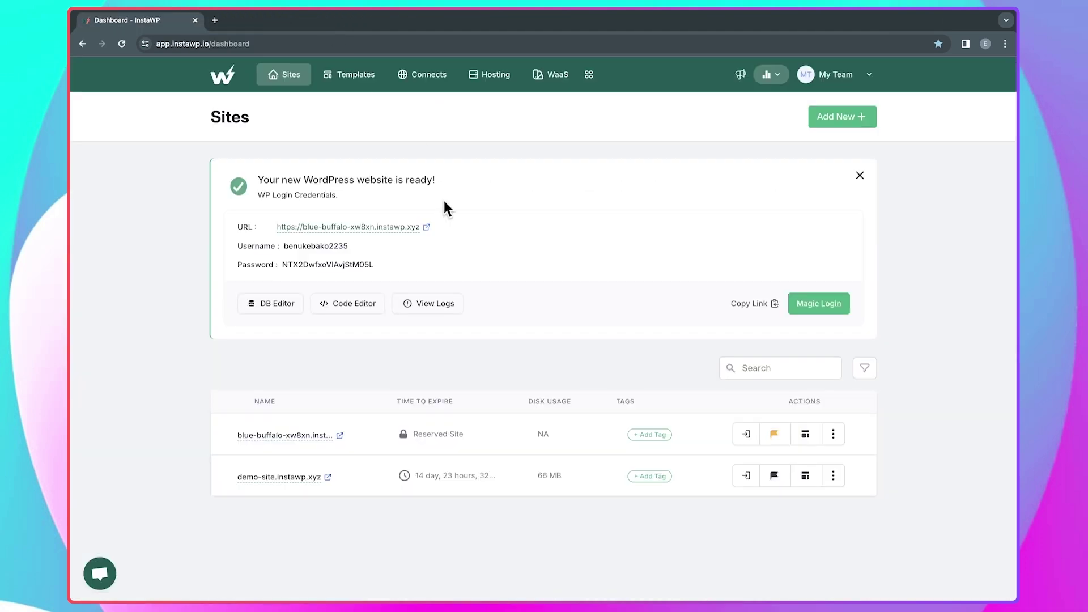
left_click(861, 176)
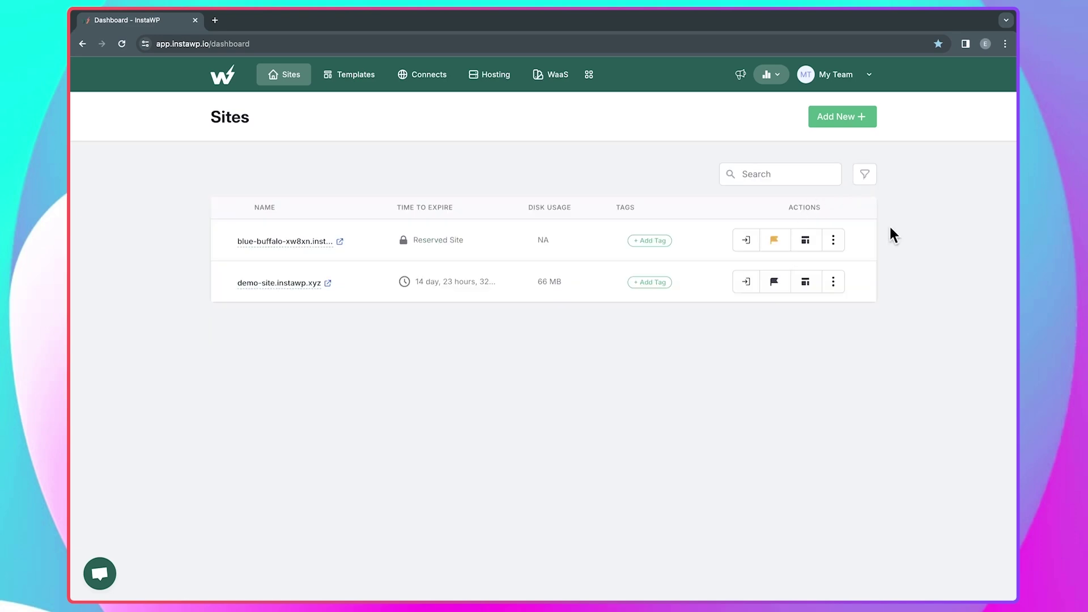
Check which saved and curated configurations are offered for a new site, and dismiss the dialog without creating one
left_click(834, 120)
left_click(363, 201)
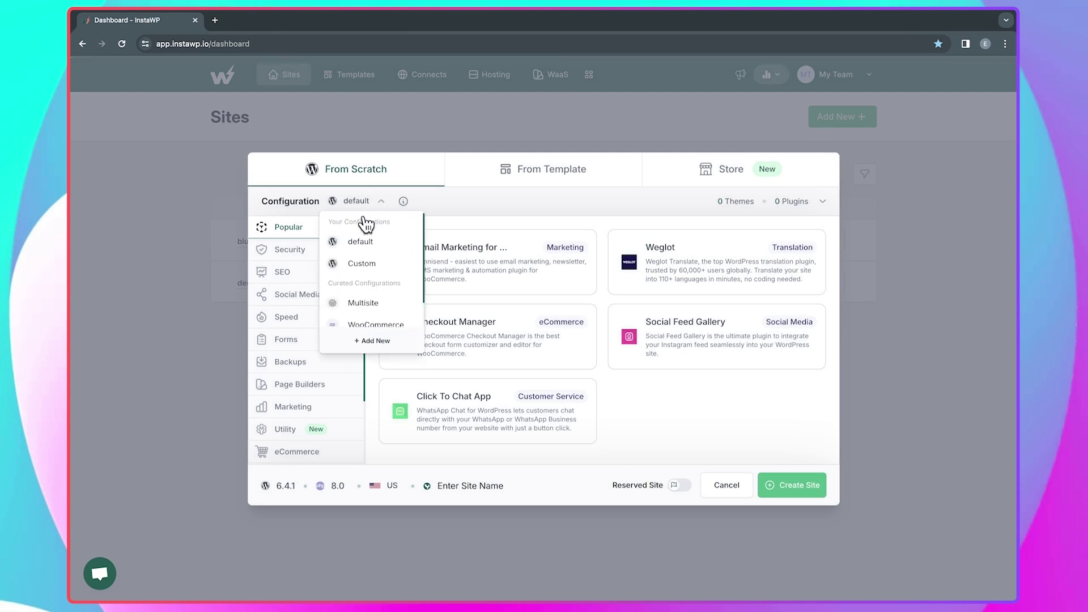
left_click(466, 214)
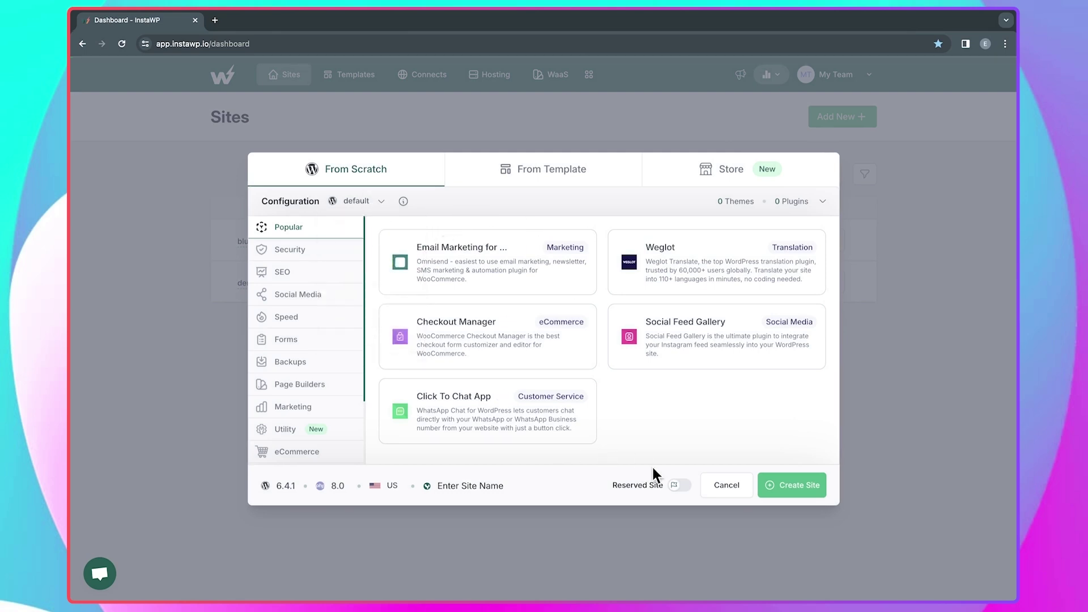
left_click(715, 485)
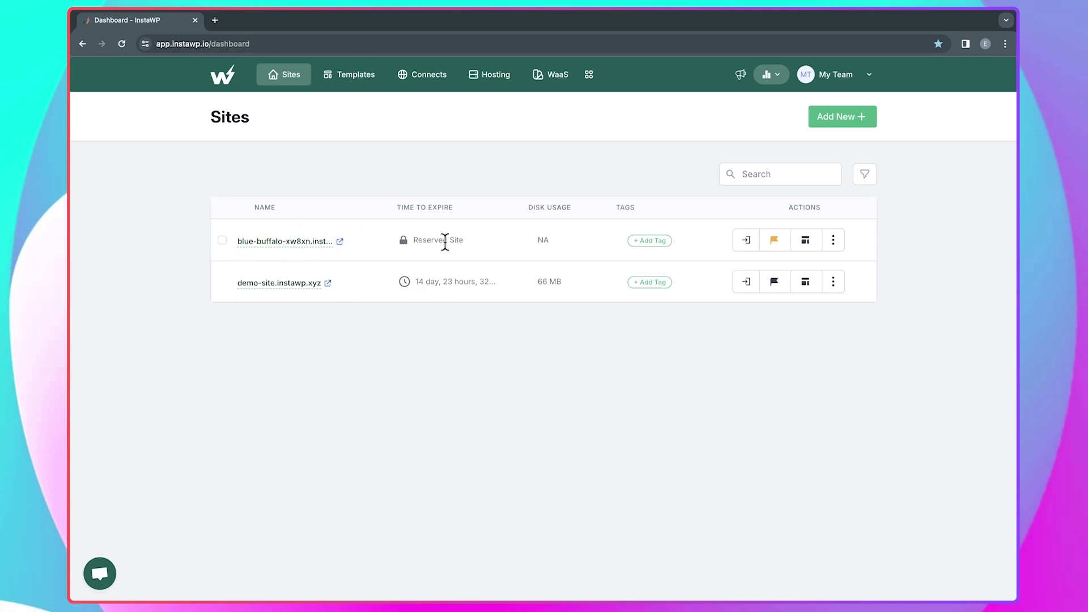
Save the reserved blue-buffalo site as a private template named Custom Template with Instant Template enabled
left_click(805, 240)
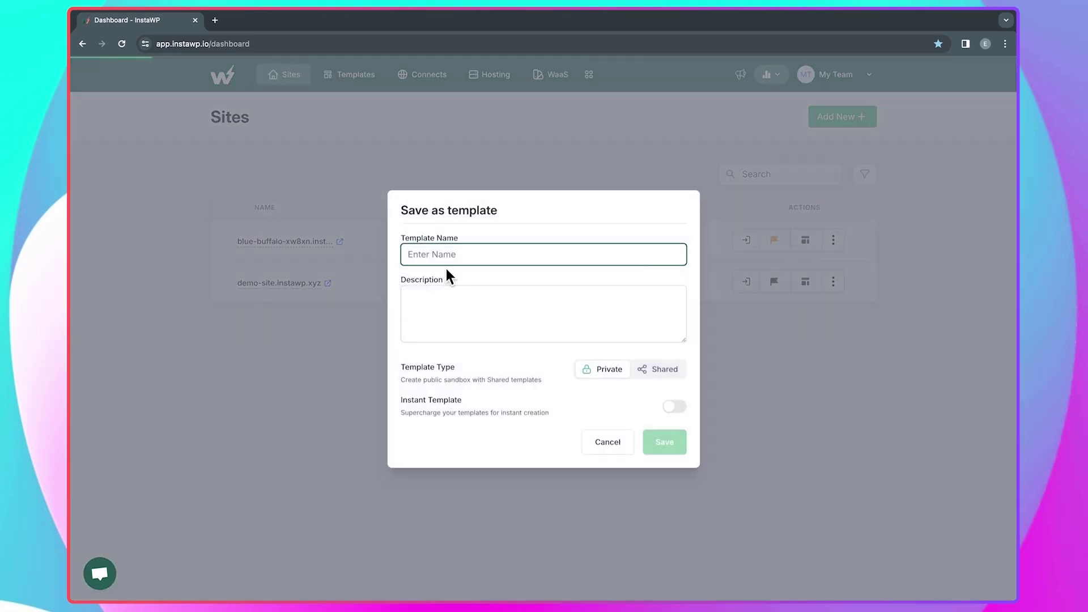
type("Custom Template")
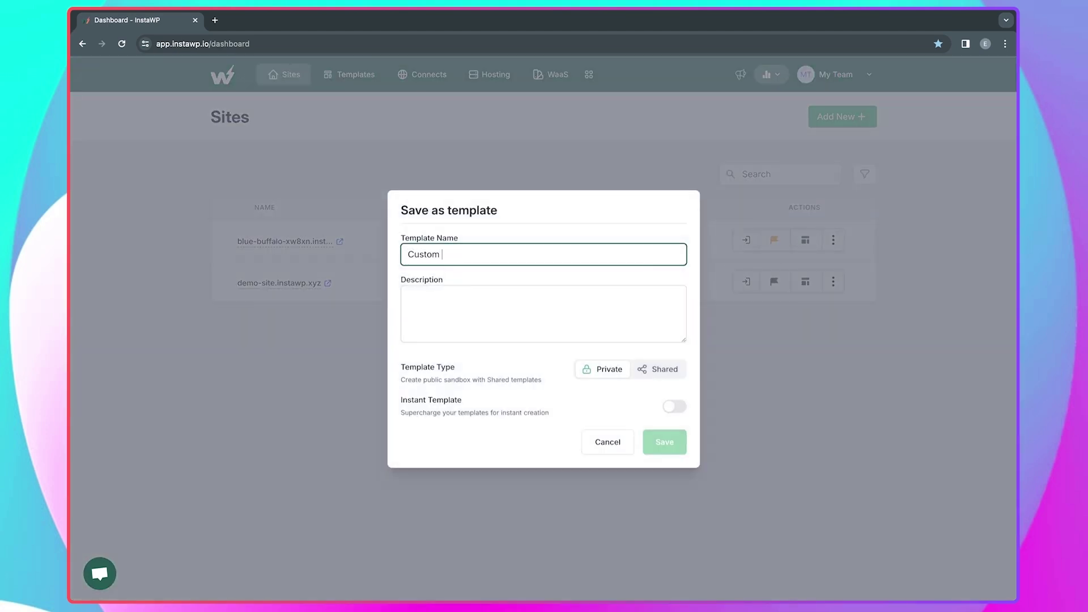
left_click(467, 278)
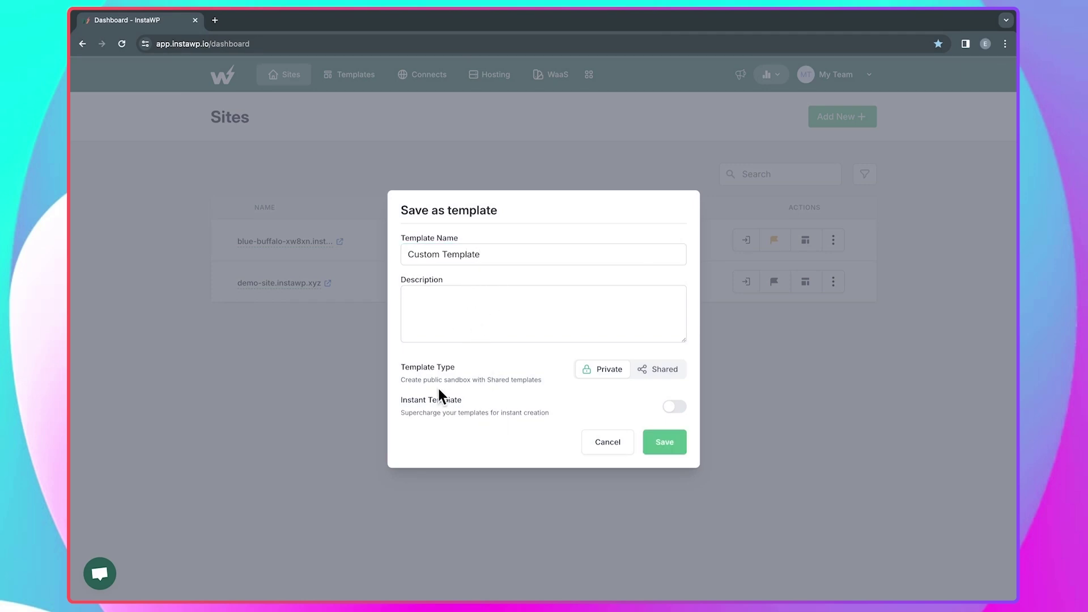
left_click(662, 369)
left_click(603, 370)
left_click(675, 408)
left_click(662, 441)
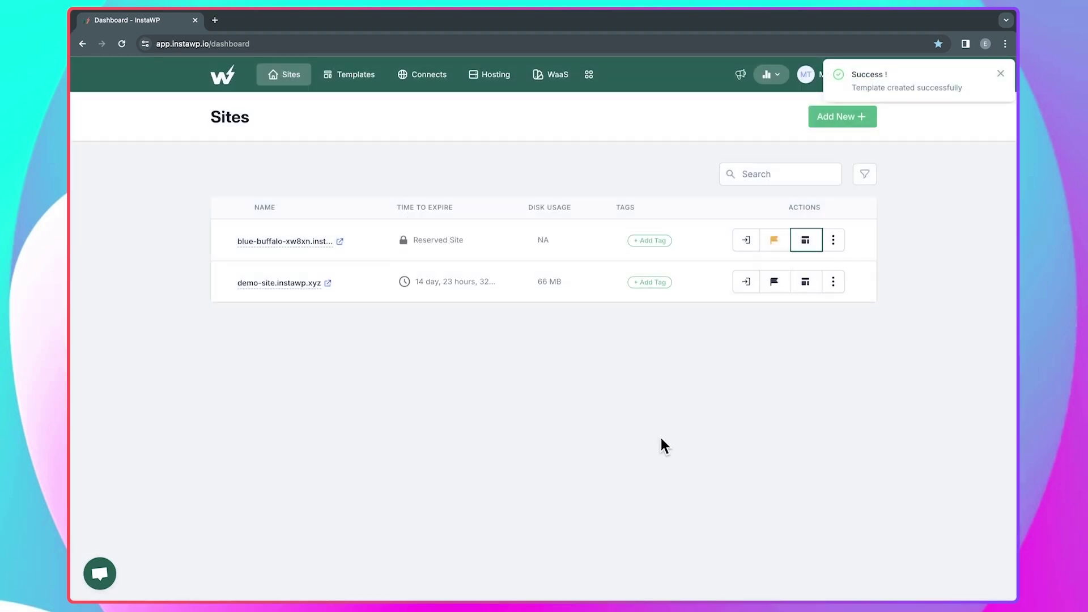
Examine the options for creating a site from Custom Template on the Templates page, and cancel without creating one
left_click(356, 77)
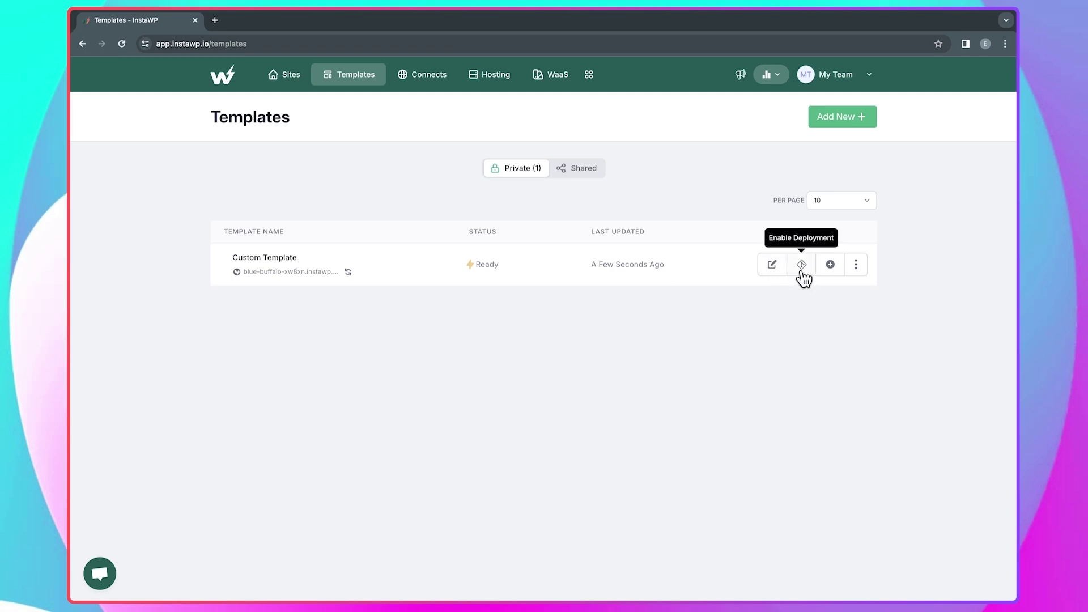
left_click(832, 267)
left_click(757, 330)
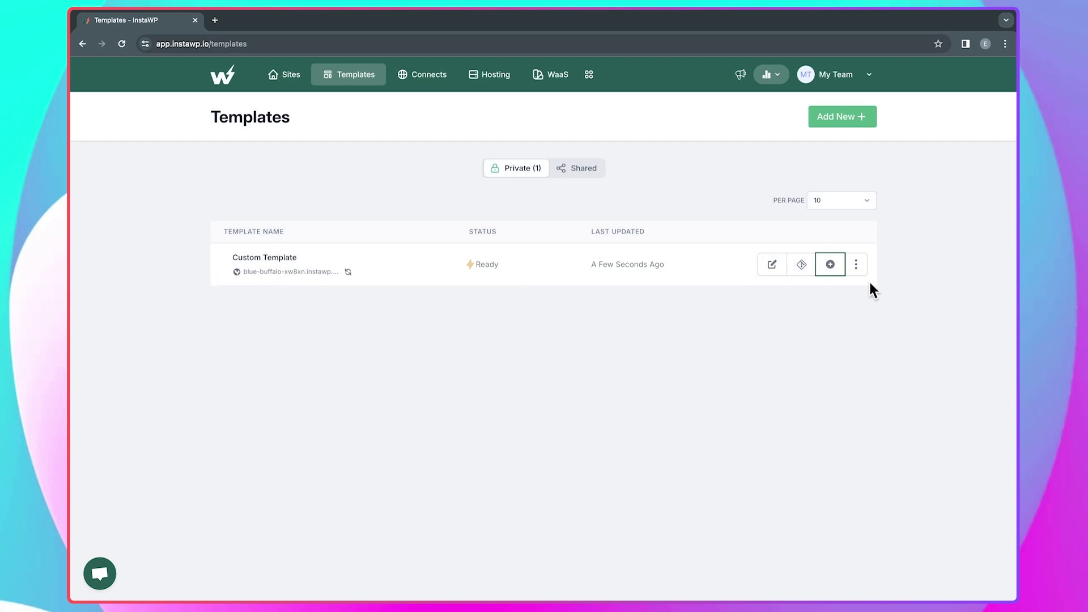
left_click(830, 266)
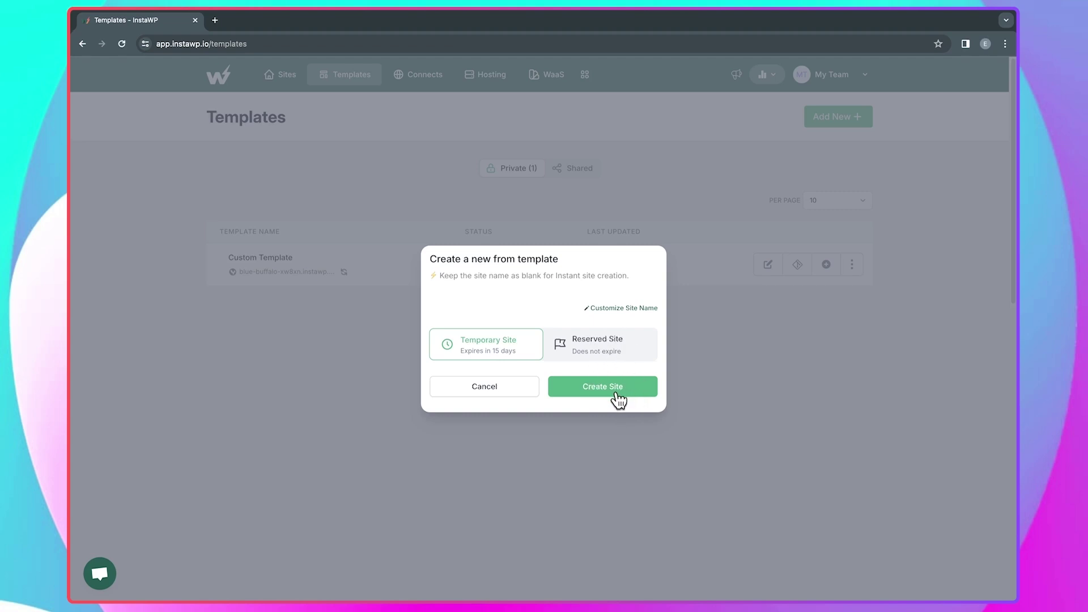
left_click(486, 391)
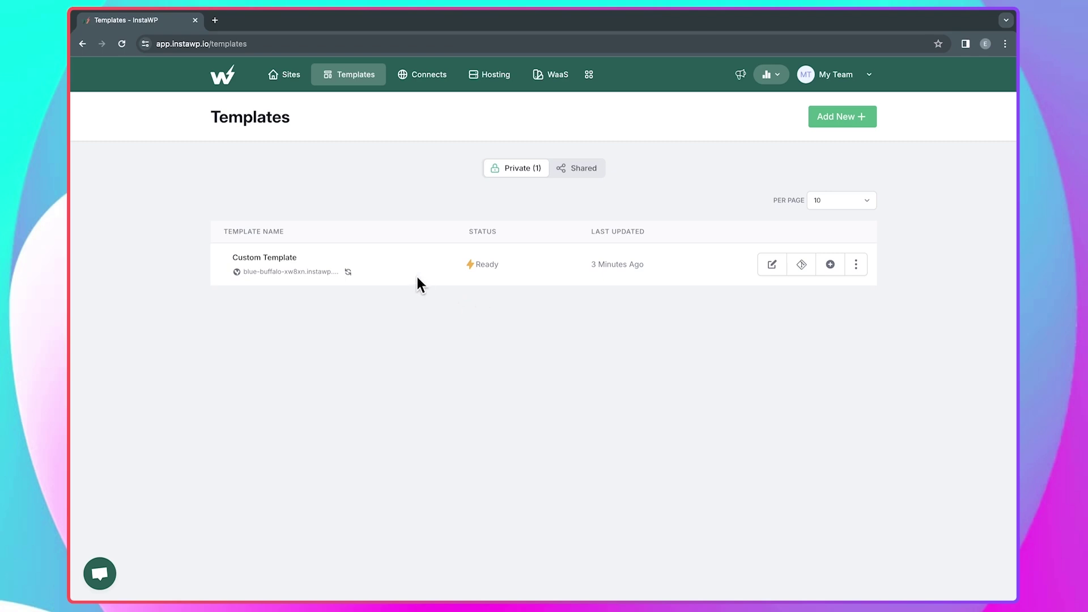
Return to the Sites page and look through the Users and Settings filters of the site list
left_click(288, 79)
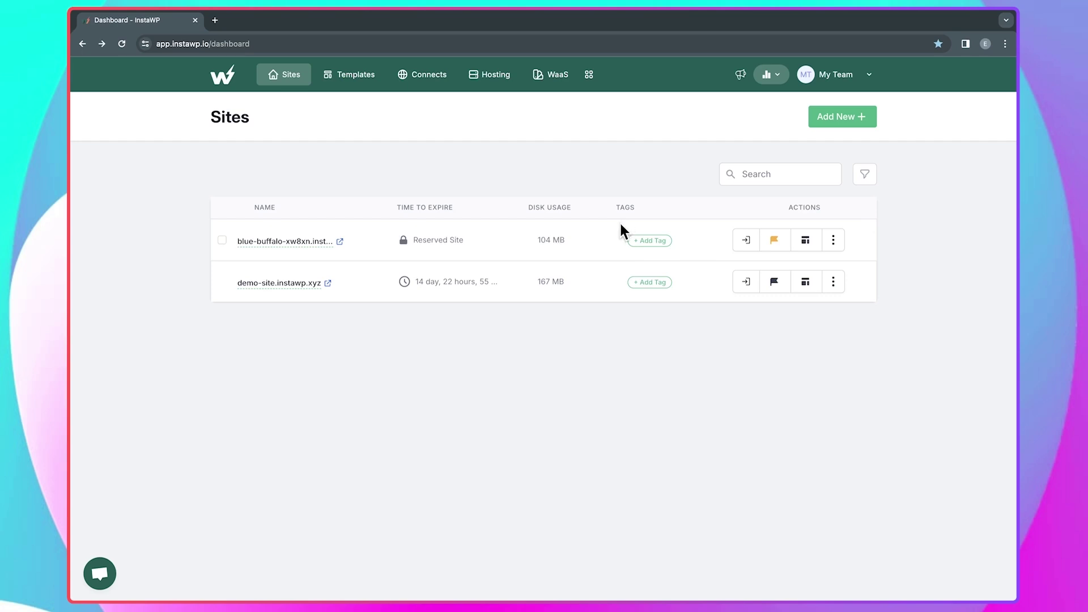
left_click(865, 175)
left_click(760, 216)
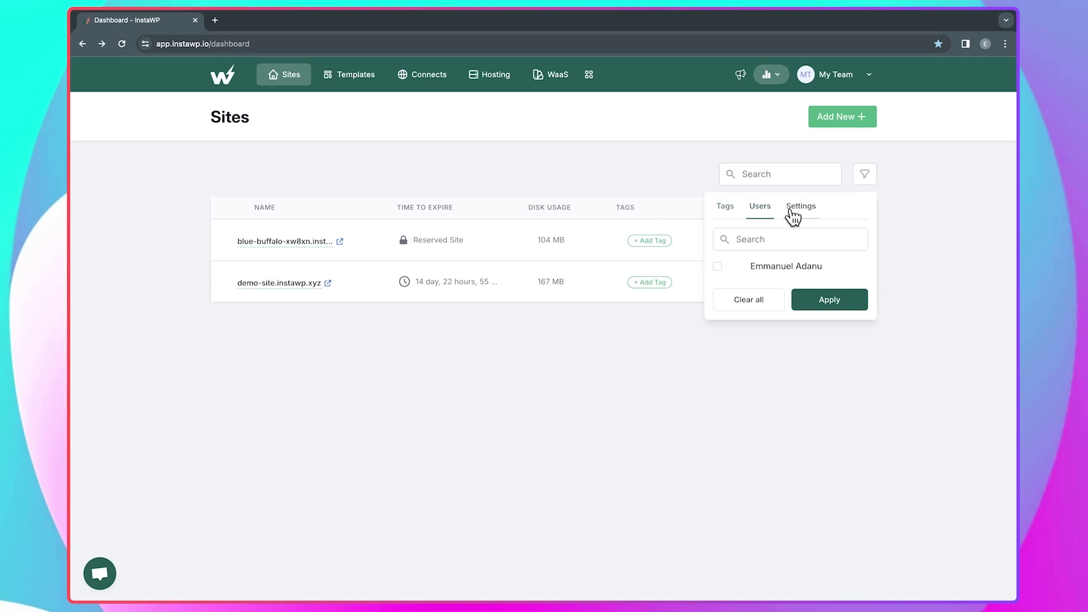
left_click(794, 216)
left_click(930, 234)
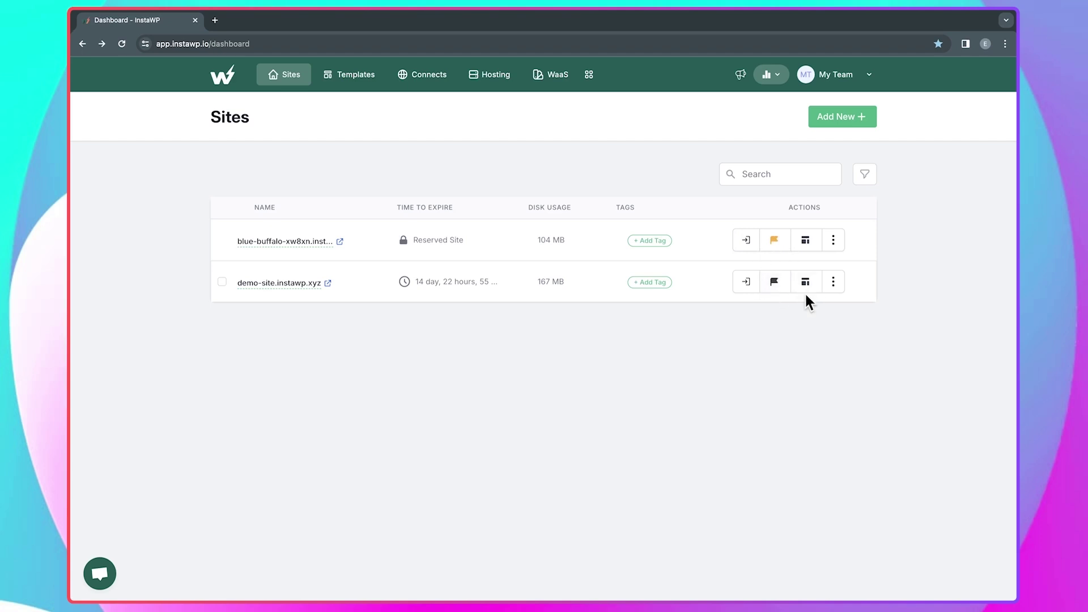
Look at demo-site's database tables in the DB Editor and close its browser tab
left_click(836, 282)
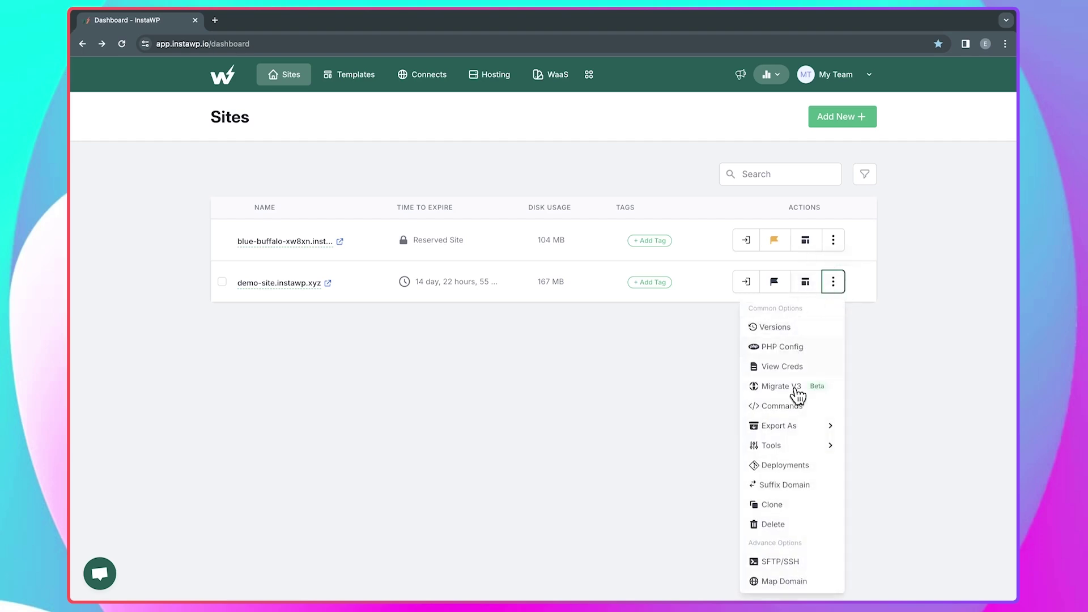
mouse_move(798, 433)
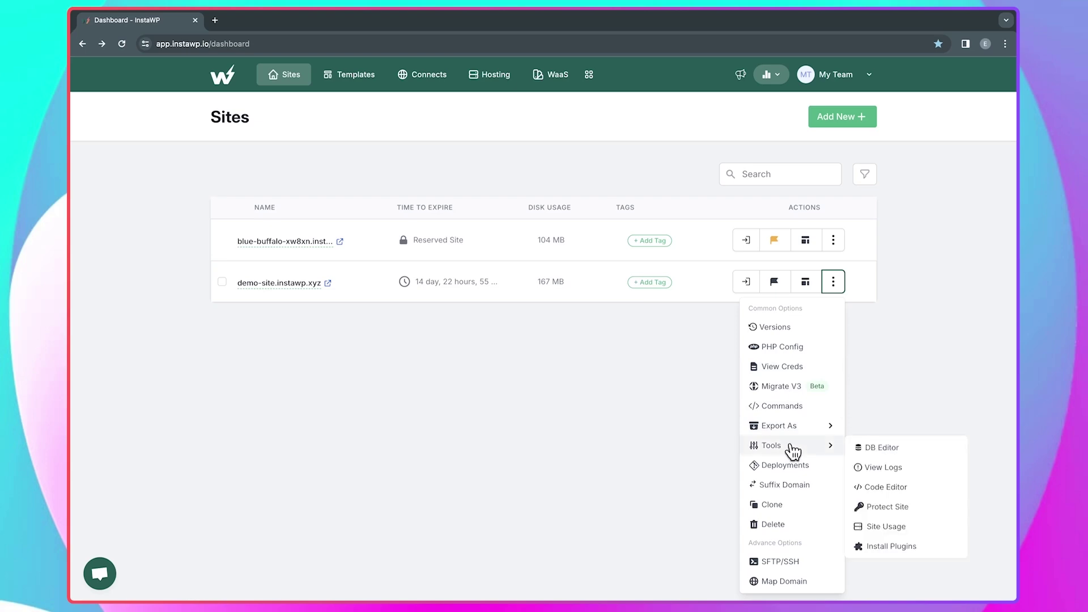
left_click(868, 450)
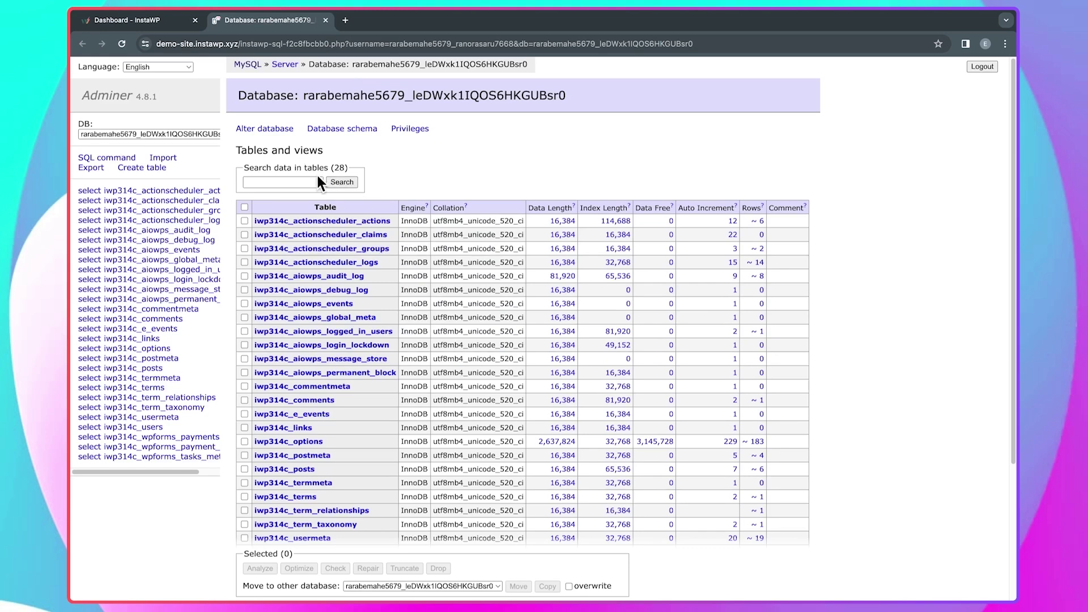
left_click(326, 20)
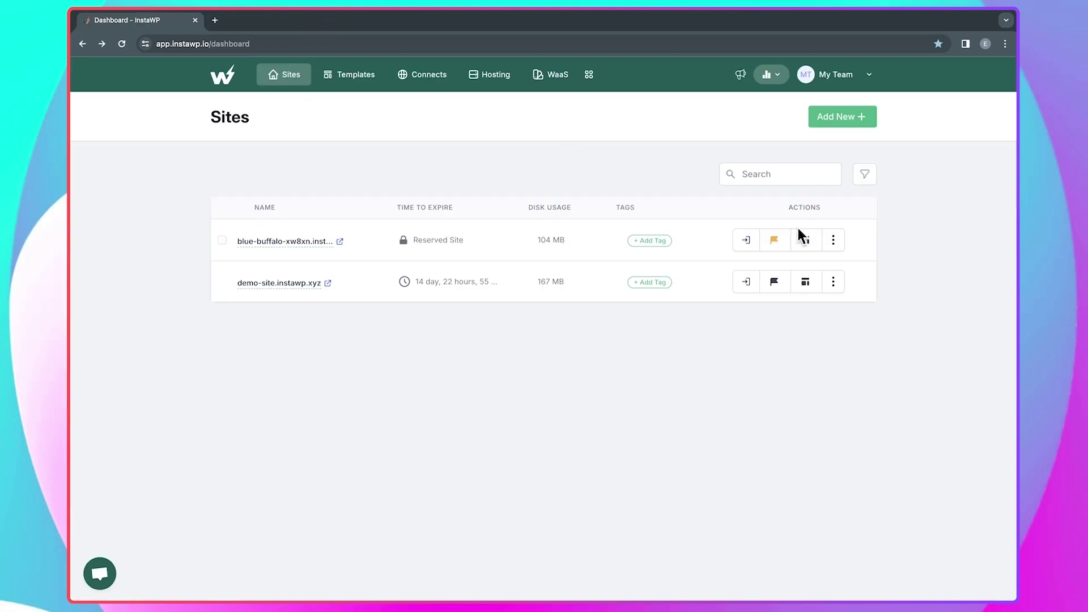
Open demo-site in the web-based code editor, return to the InstaWP dashboard and close the Code Editor dialog
left_click(834, 281)
mouse_move(781, 447)
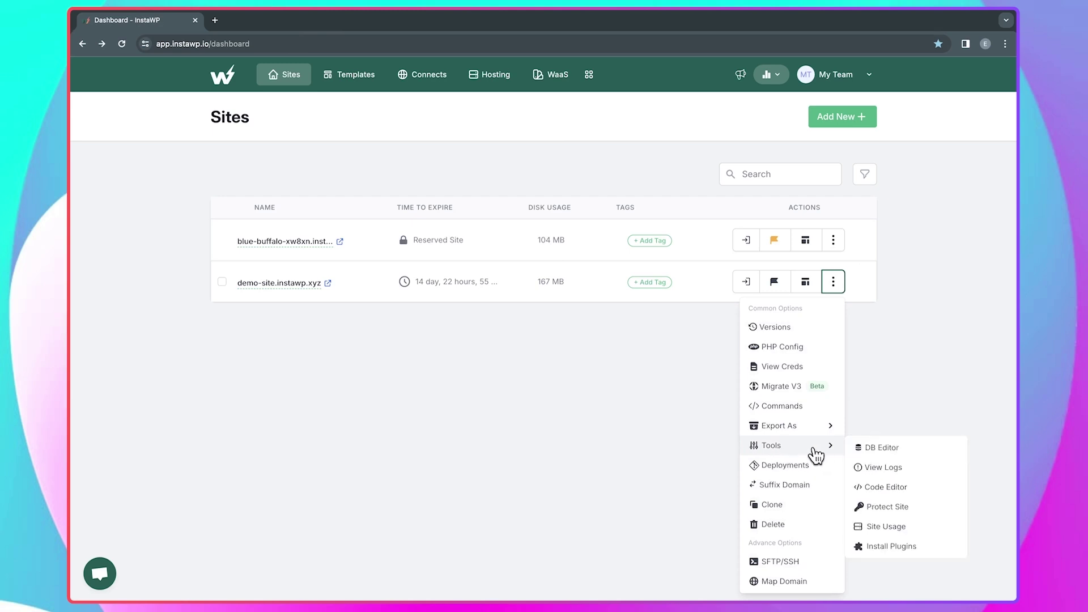
left_click(887, 486)
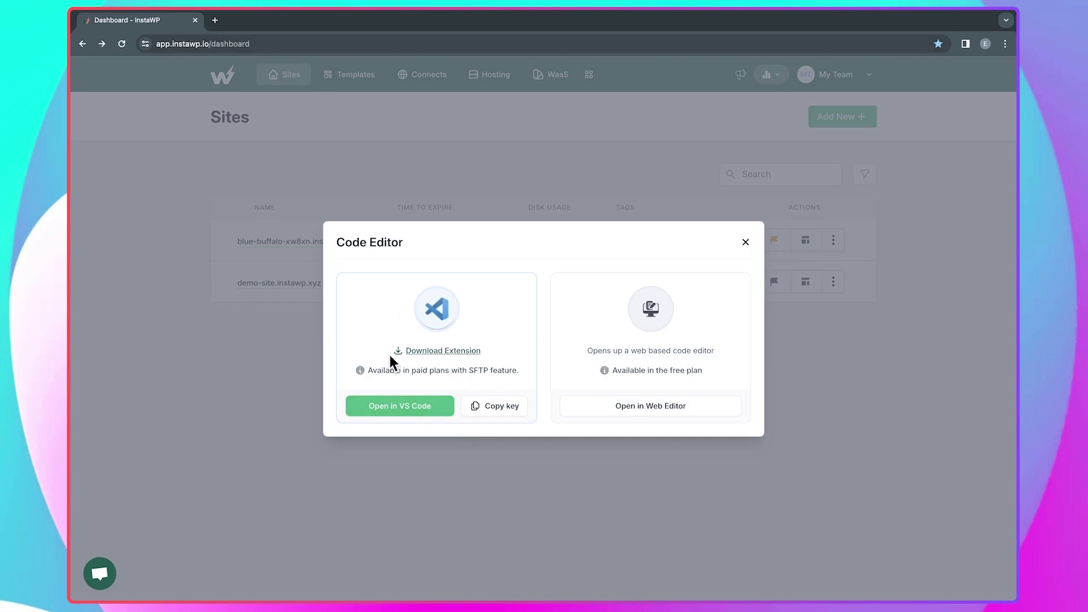
left_click(609, 413)
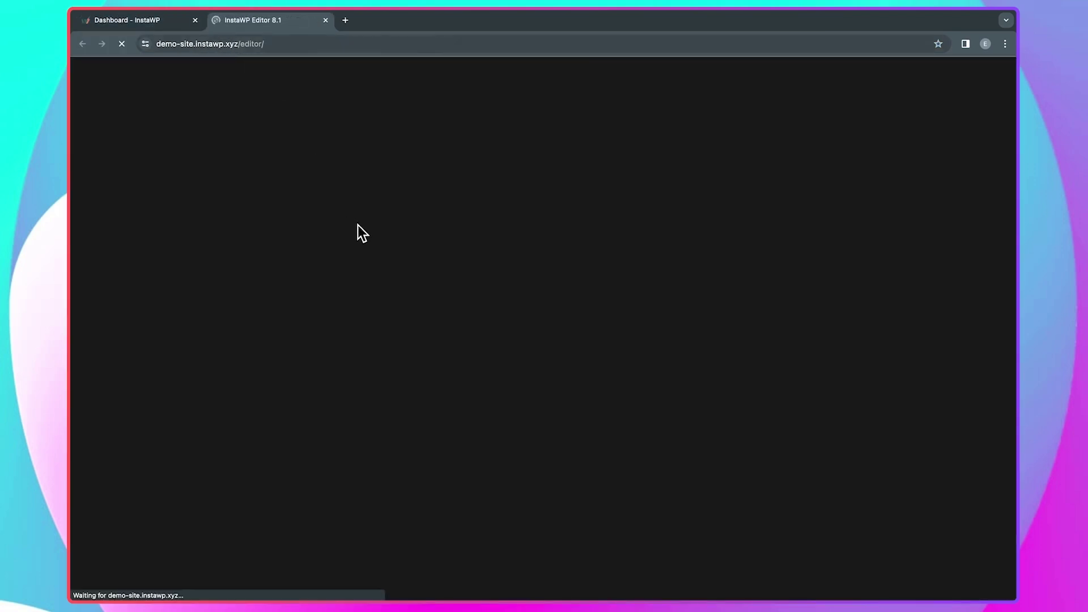
left_click(139, 21)
left_click(746, 246)
Permanently delete demo-site, confirming with its copied URL demo-site.instawp.xyz
left_click(834, 284)
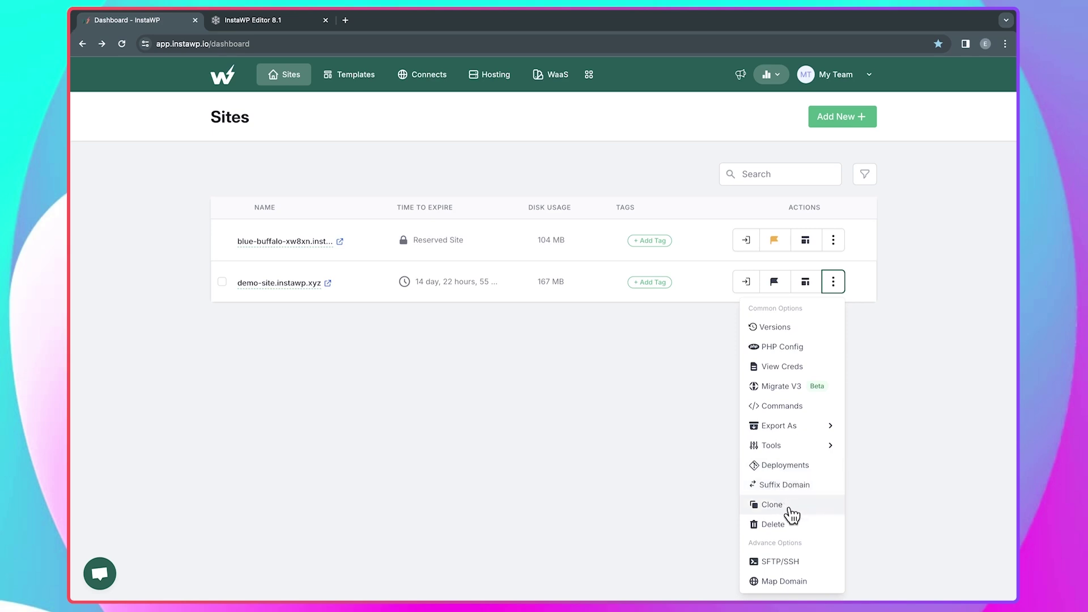
left_click(783, 524)
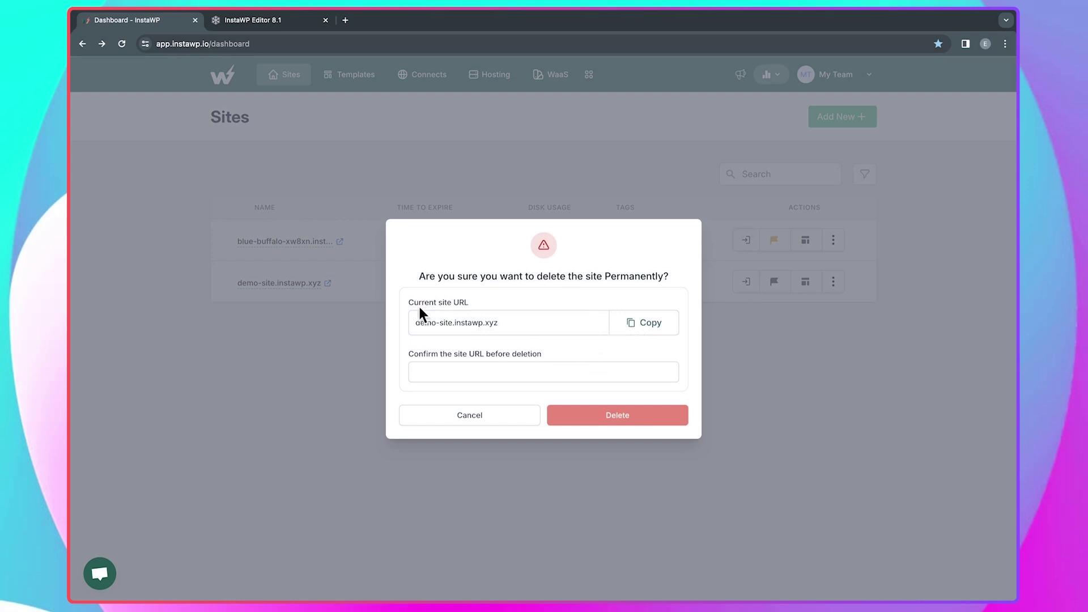
left_click(645, 325)
left_click(437, 372)
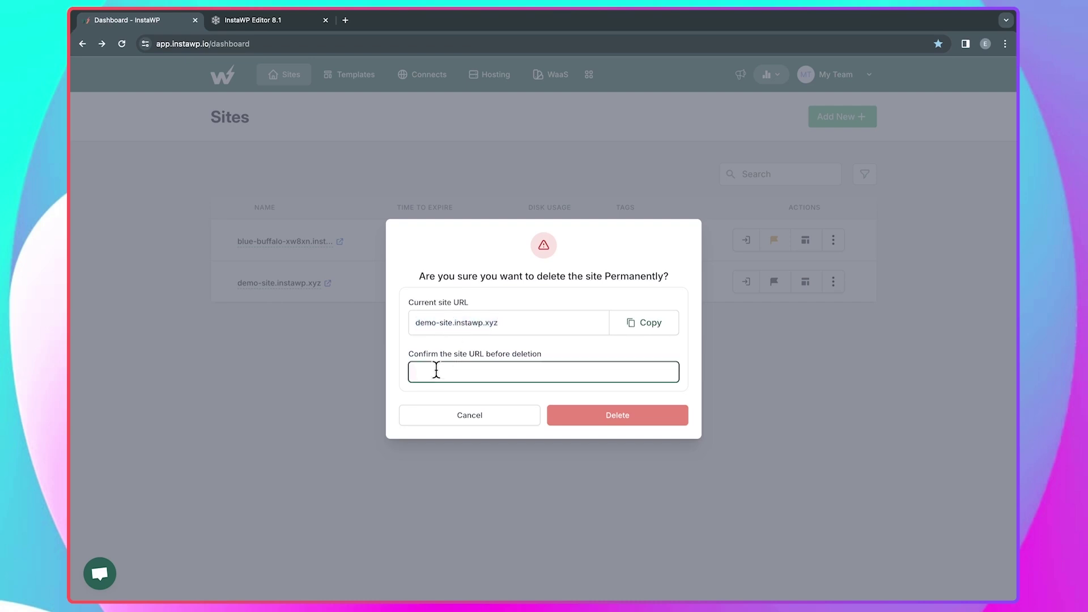
key("ctrl+v")
left_click(606, 417)
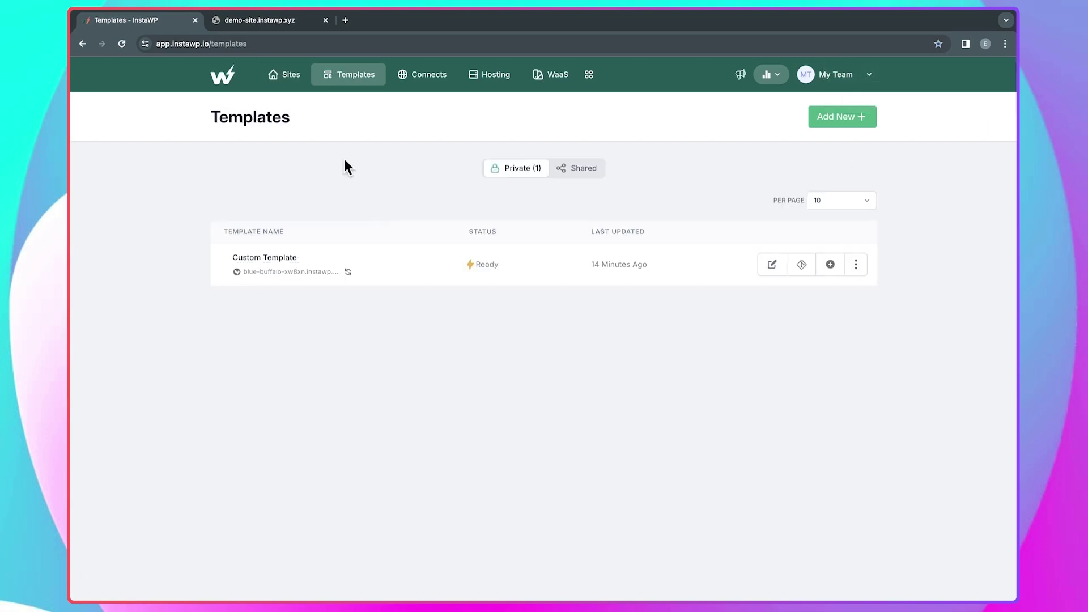
Review the Sites list and the private and shared template lists
left_click(290, 80)
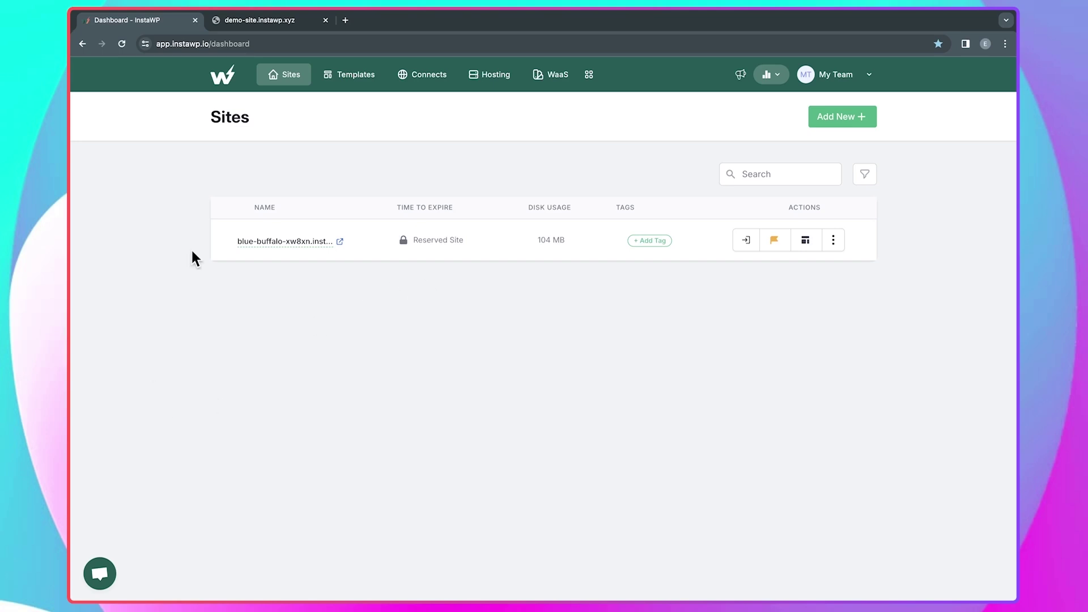
left_click(352, 82)
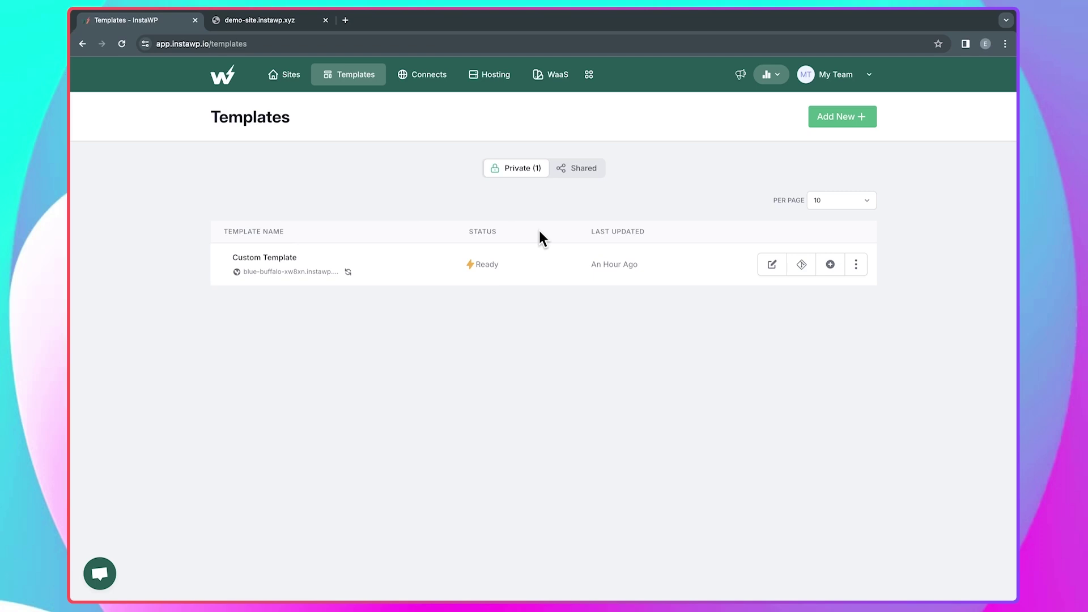
left_click(574, 170)
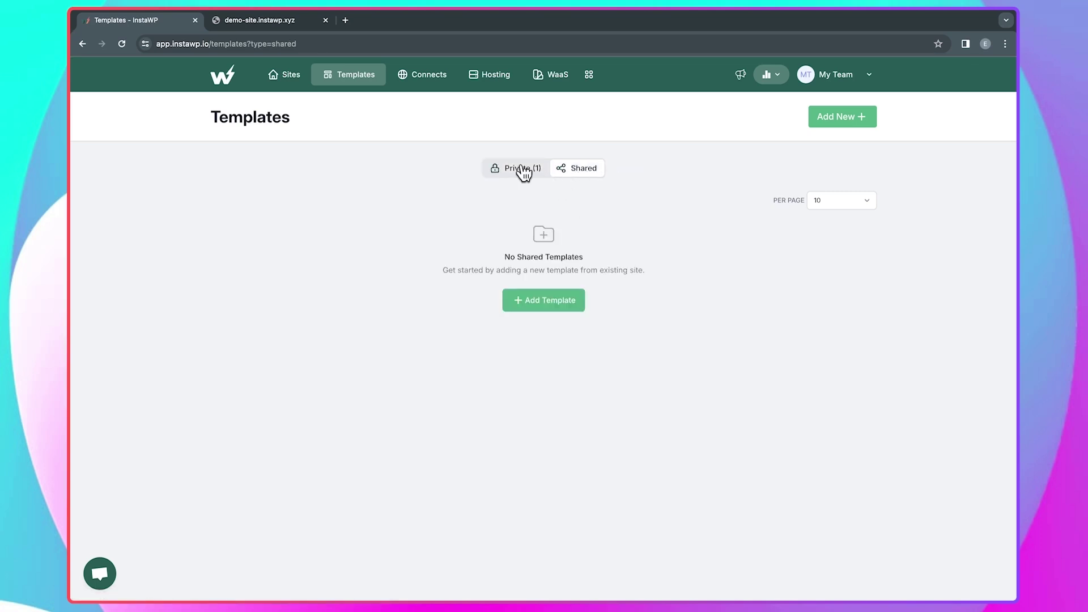
left_click(520, 169)
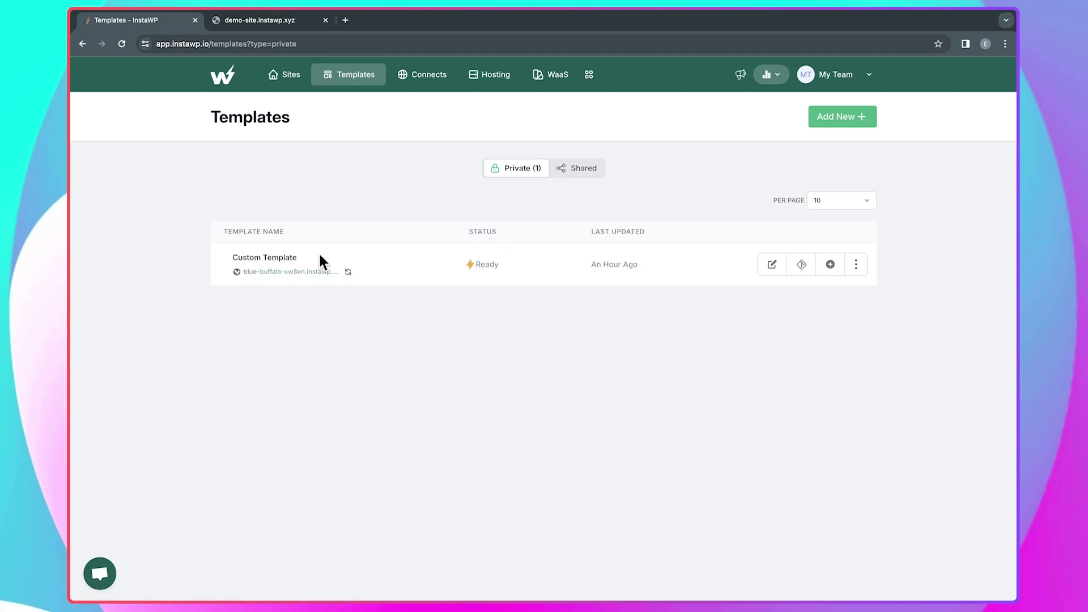
Change Custom Template's type to Shared, save the update and show the shared templates
left_click(772, 264)
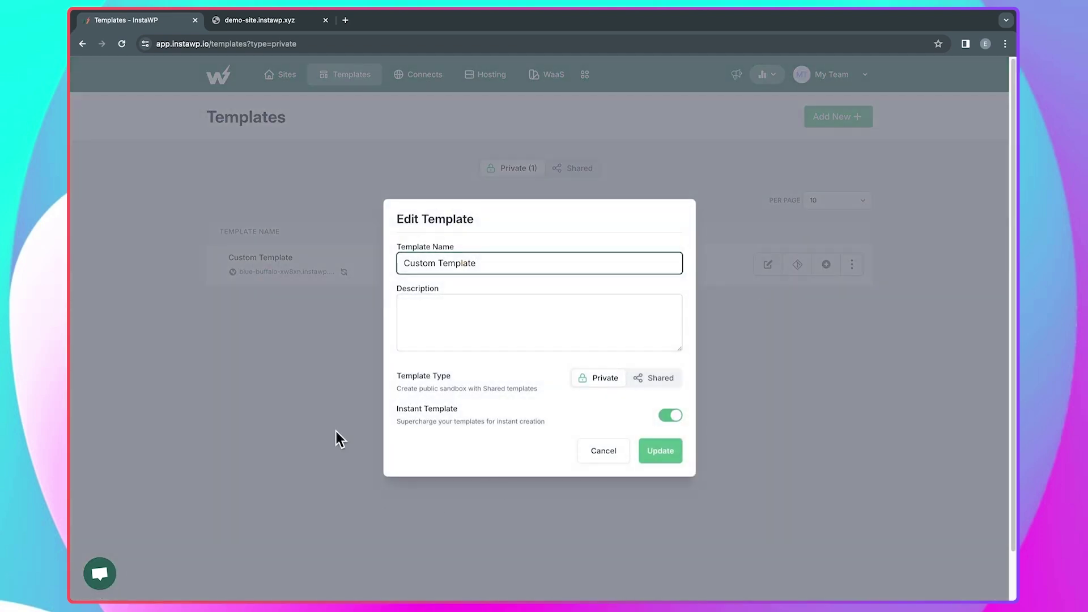
left_click(651, 384)
left_click(667, 457)
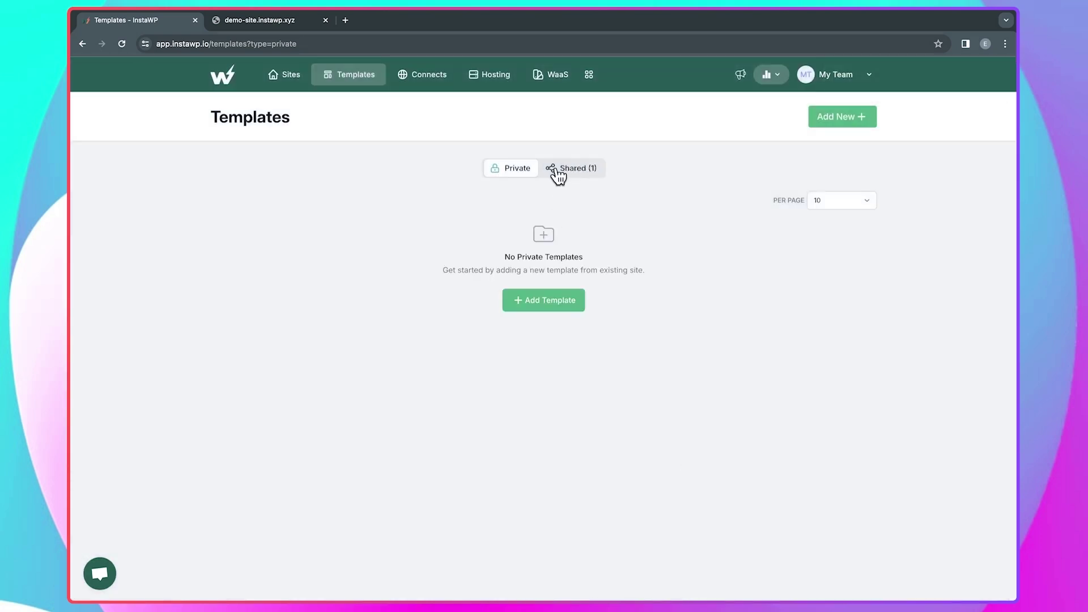
left_click(575, 175)
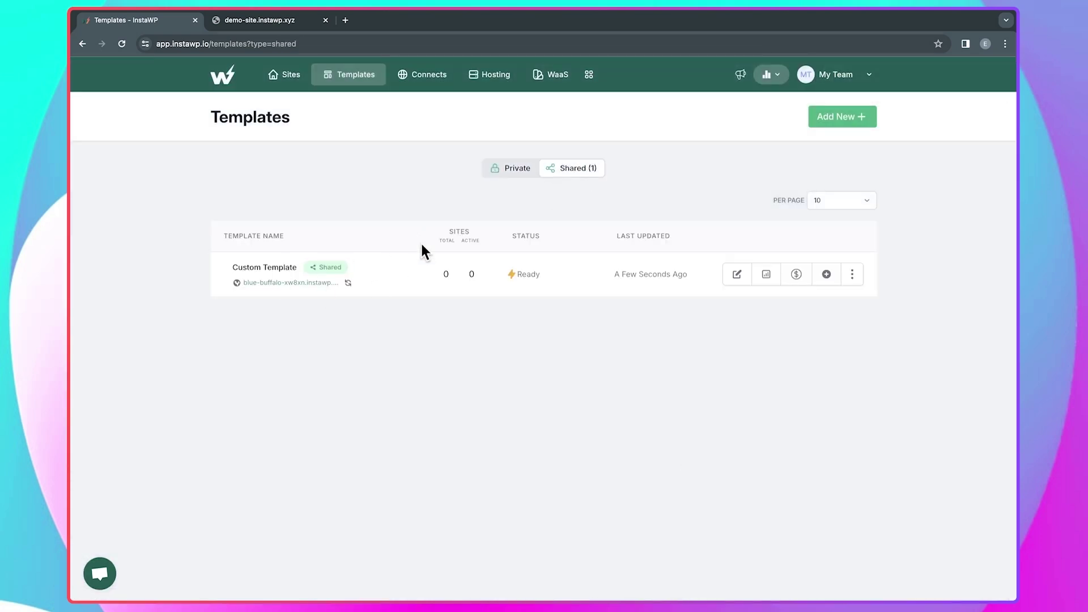
Try to monetize Custom Template with the Paid option, and cancel the payout account setup
left_click(795, 274)
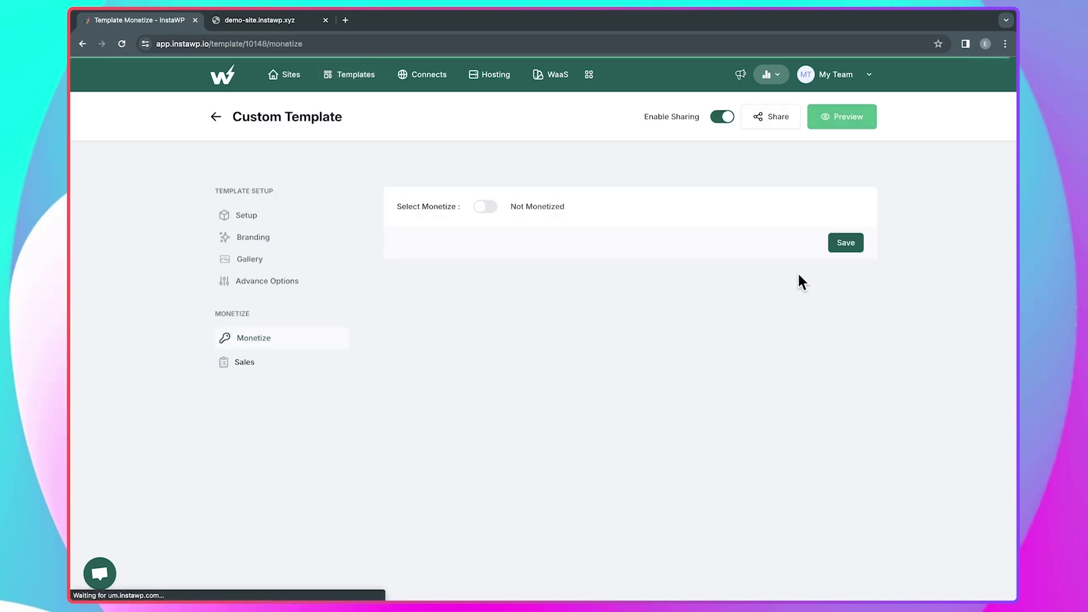
left_click(490, 208)
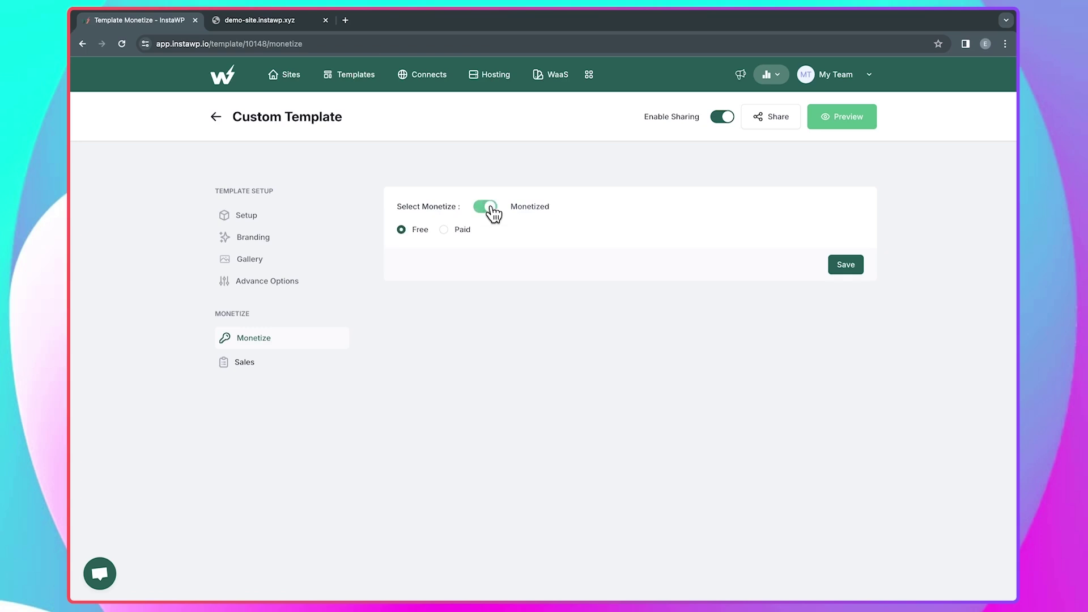
left_click(468, 233)
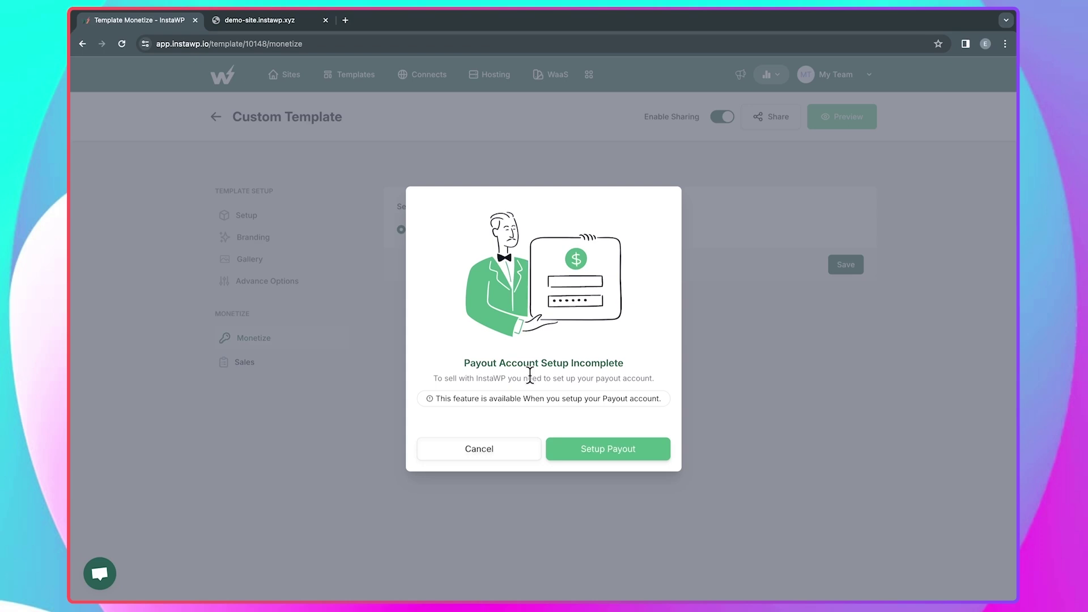
left_click(485, 448)
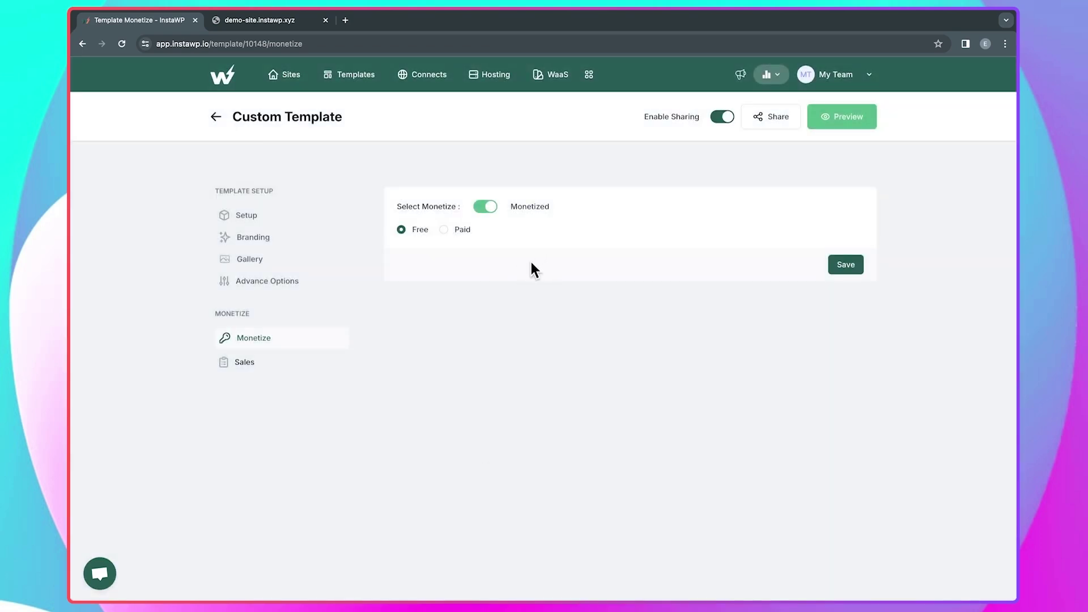
Open the WaaS page
left_click(557, 75)
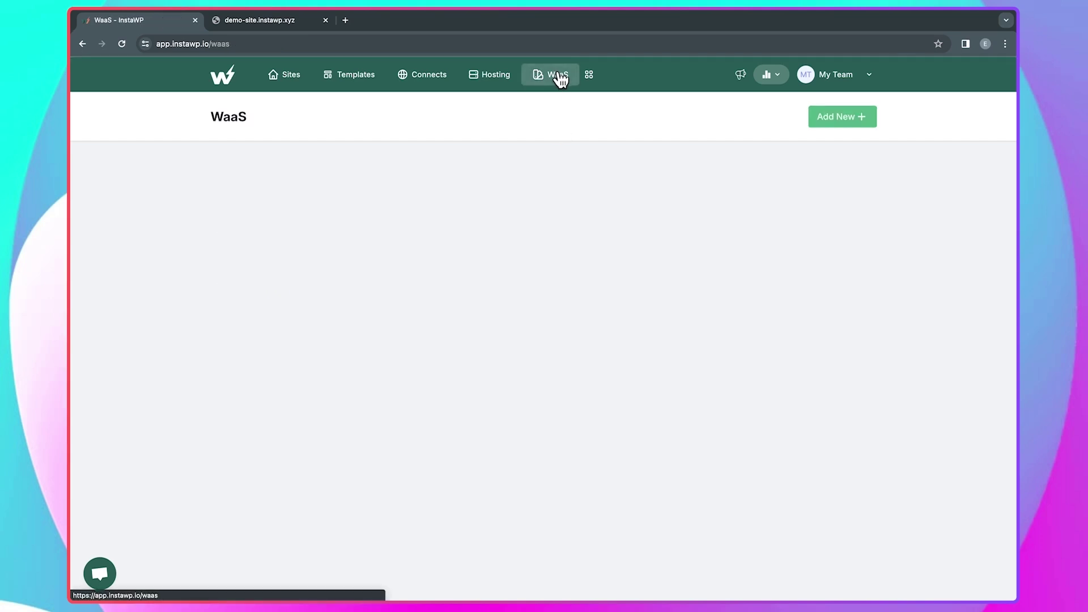